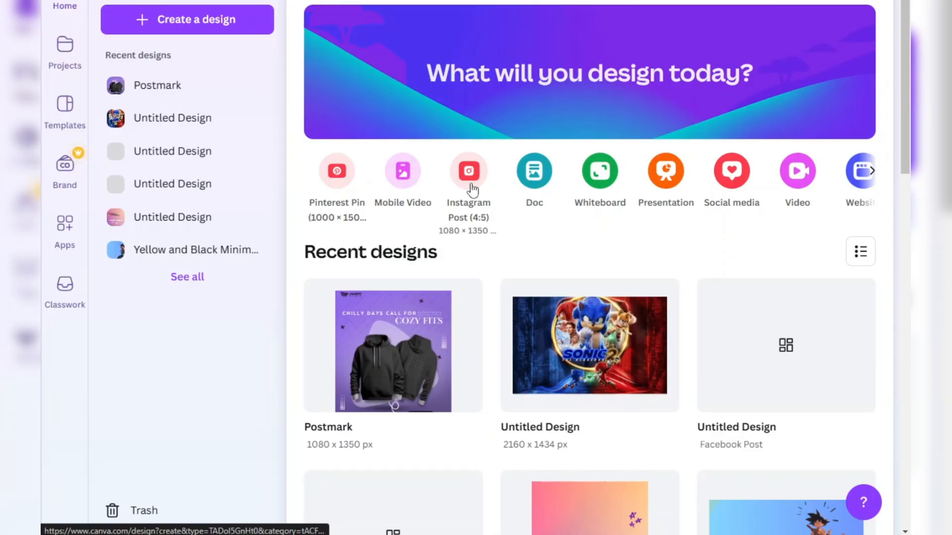
# - Create a new blank design from the Instagram Post (4:5) preset, 1080 × 1350 px
pyautogui.click(471, 186)
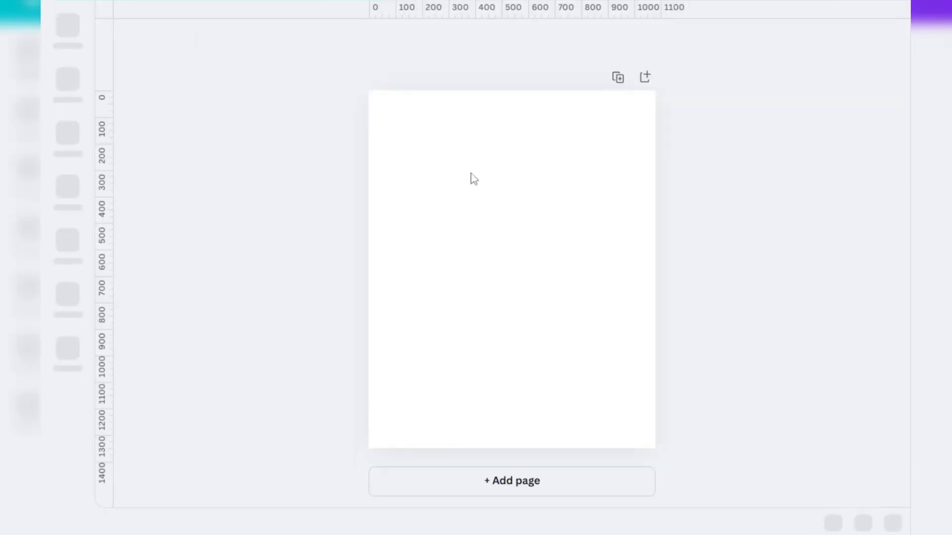
pyautogui.click(457, 152)
pyautogui.click(457, 152)
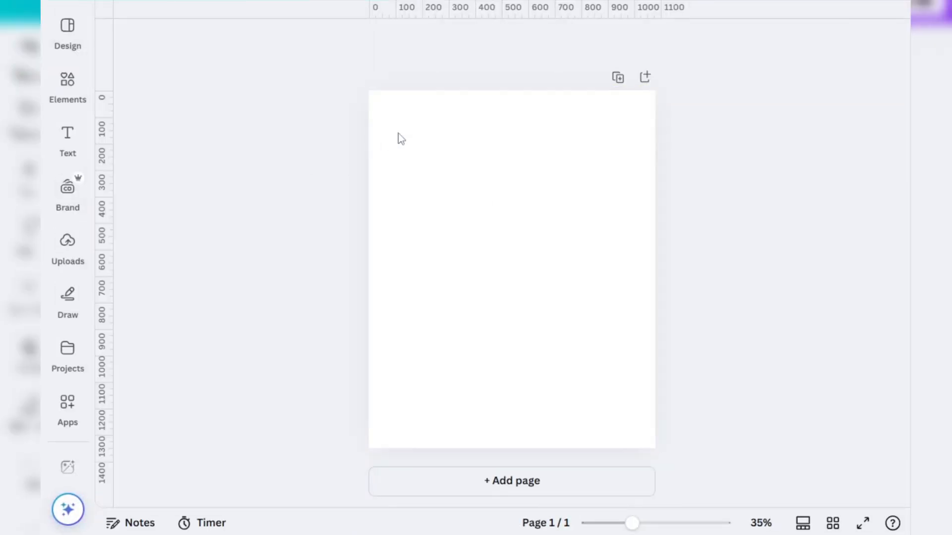
# - Fill the blank page background with the default solid purple #8C52FF
pyautogui.click(401, 138)
pyautogui.click(486, 38)
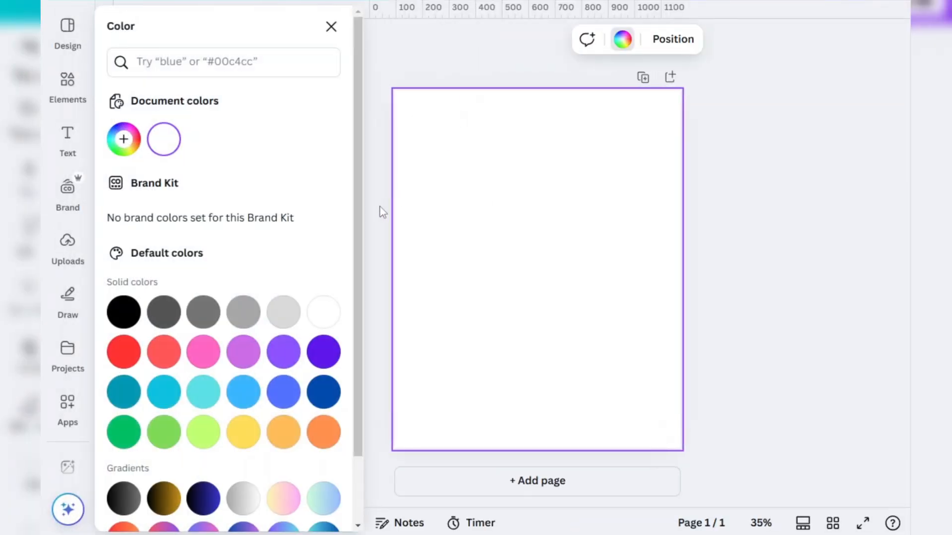
pyautogui.scroll(-2, 221, 273)
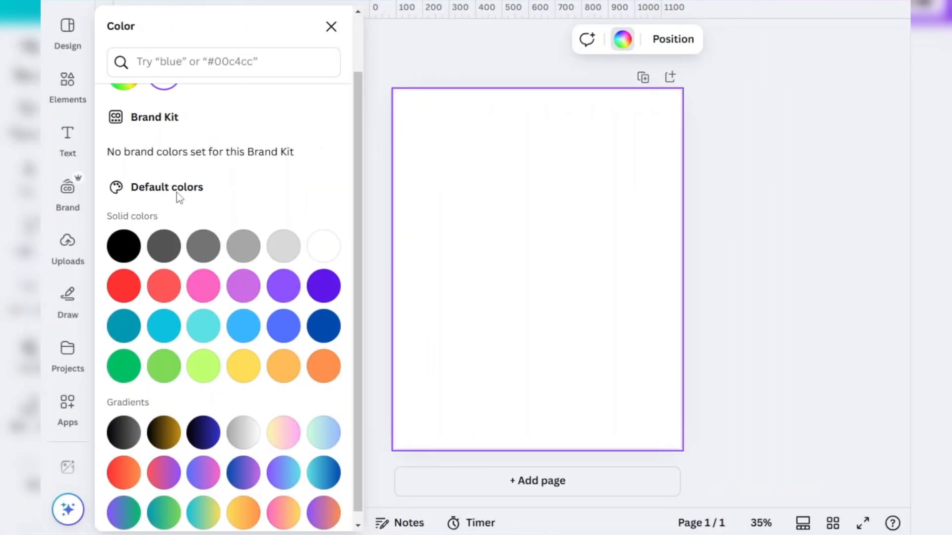
pyautogui.scroll(2, 176, 193)
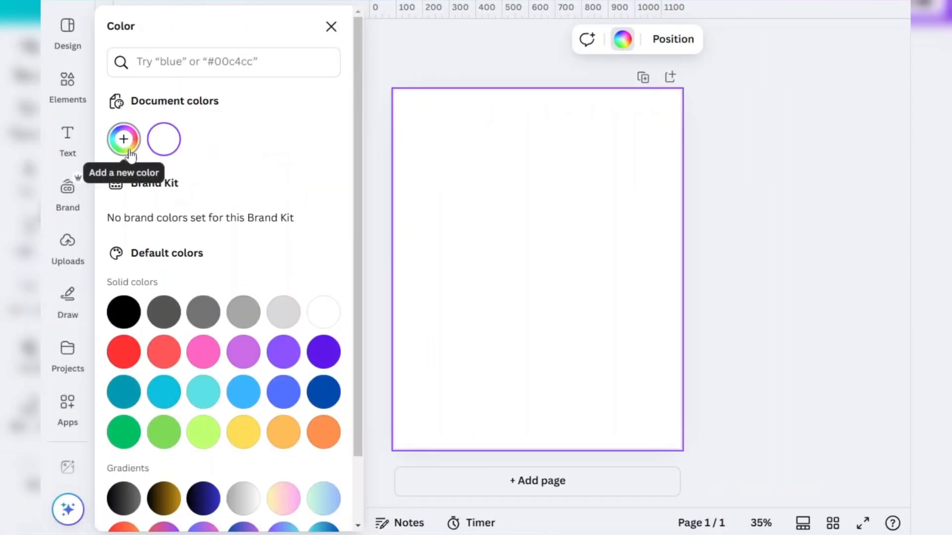
pyautogui.click(283, 352)
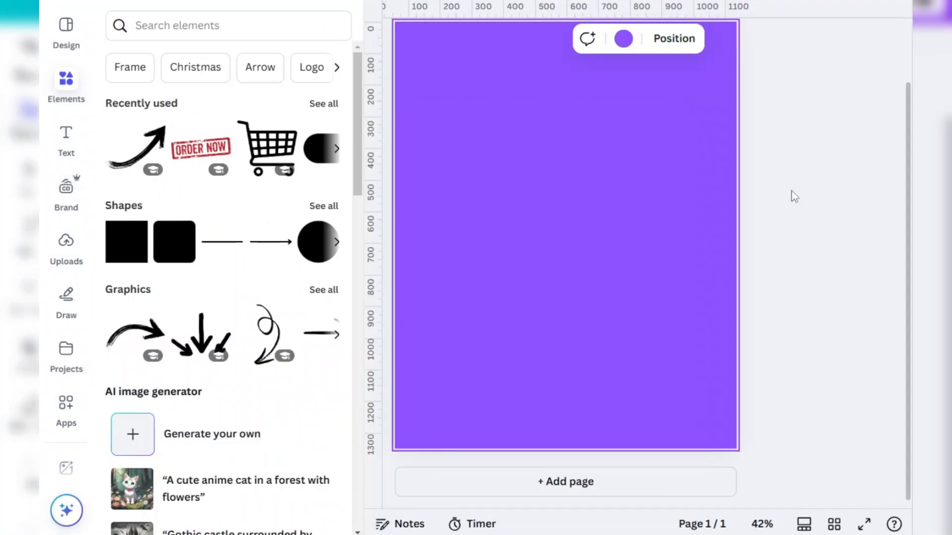
# - Search the elements for "brush corner" and add the black L-shaped brush stroke graphic to the page
pyautogui.click(64, 94)
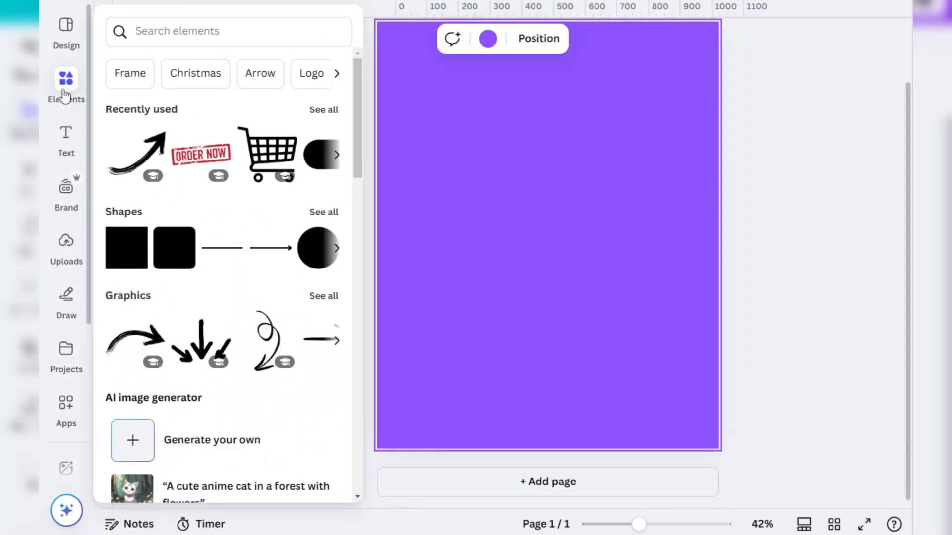
pyautogui.click(168, 35)
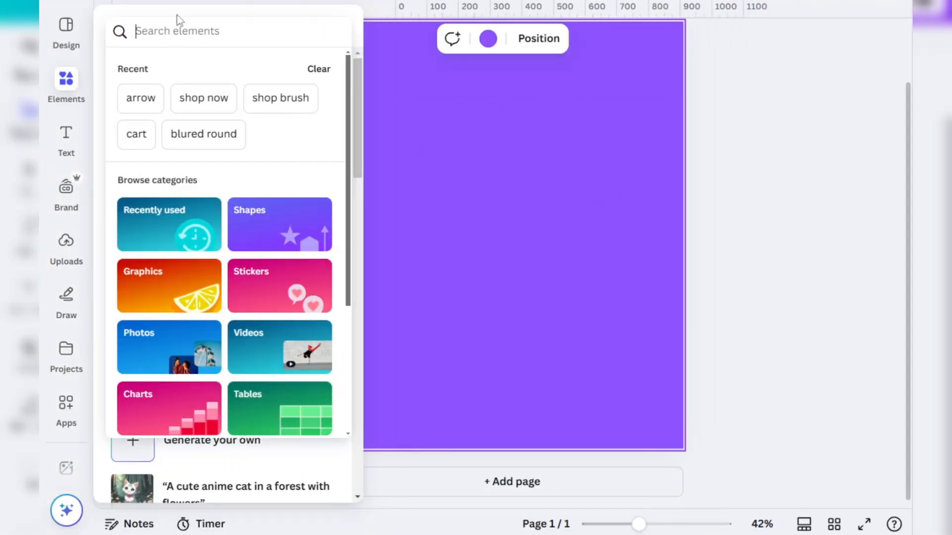
pyautogui.write('brush')
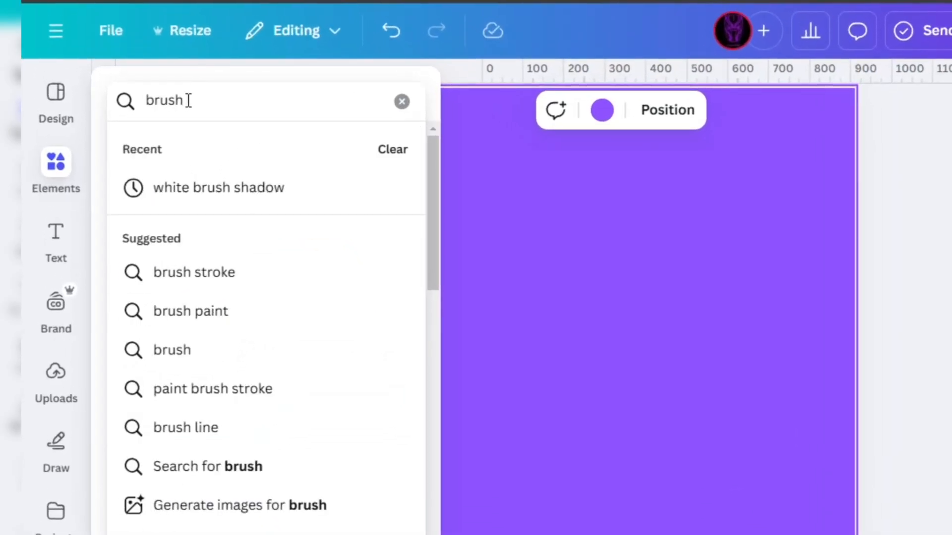
pyautogui.write(' corner')
pyautogui.press('Return')
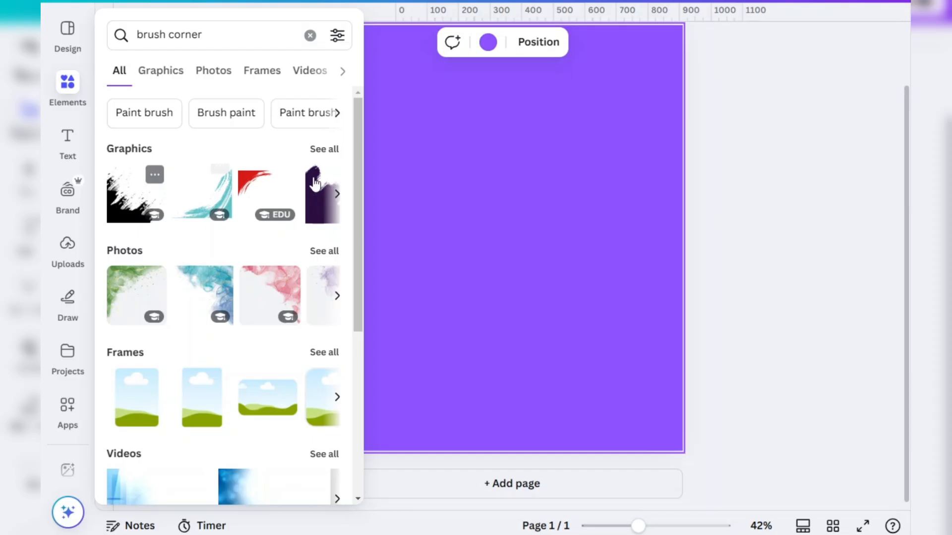
pyautogui.click(324, 149)
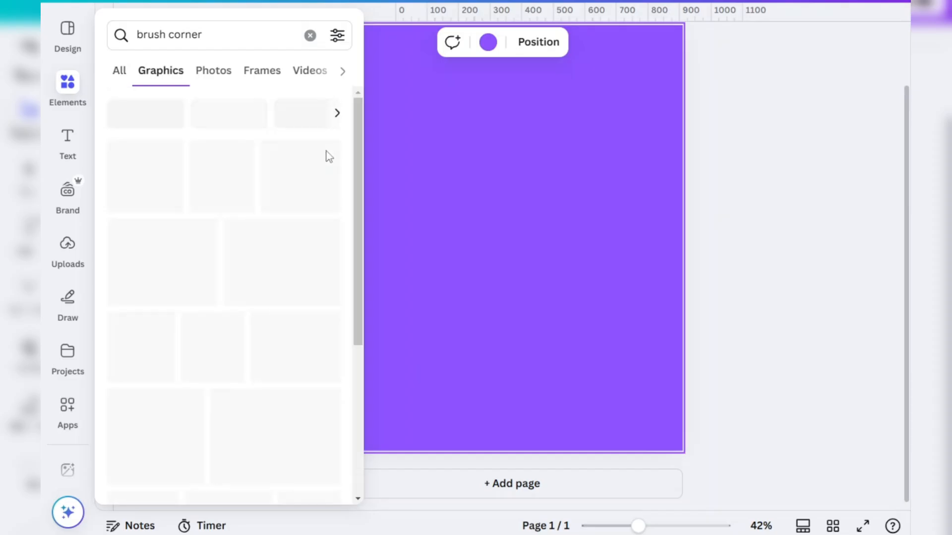
pyautogui.click(291, 280)
# - Move the brush graphic into the page's bottom-left corner and enlarge it to span most of the page width
pyautogui.click(485, 275)
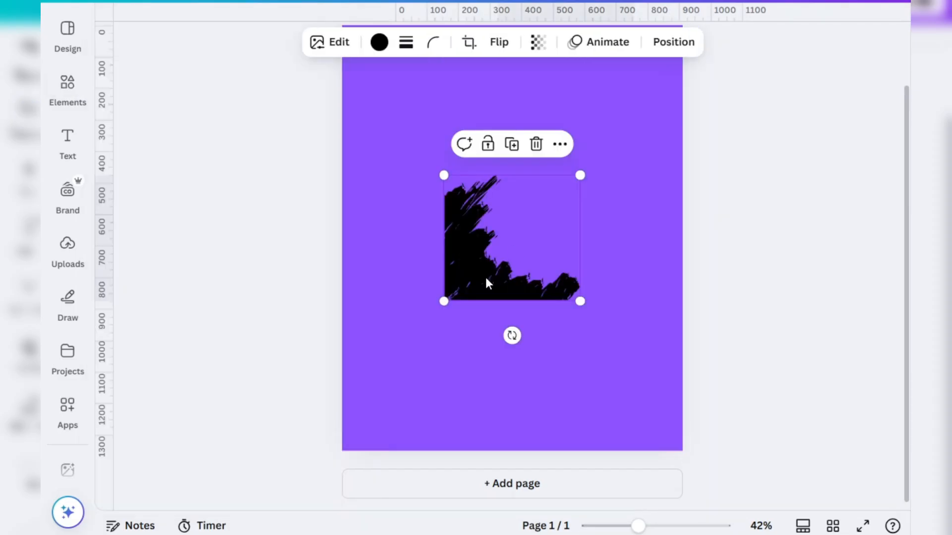
pyautogui.moveTo(484, 275); pyautogui.dragTo(378, 291)
pyautogui.moveTo(478, 318); pyautogui.dragTo(623, 449)
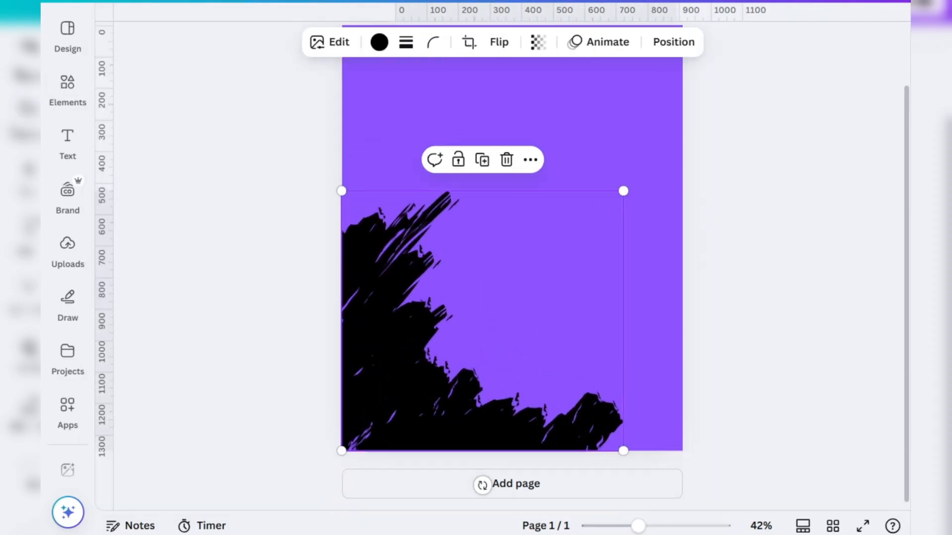
pyautogui.moveTo(341, 192); pyautogui.dragTo(304, 155)
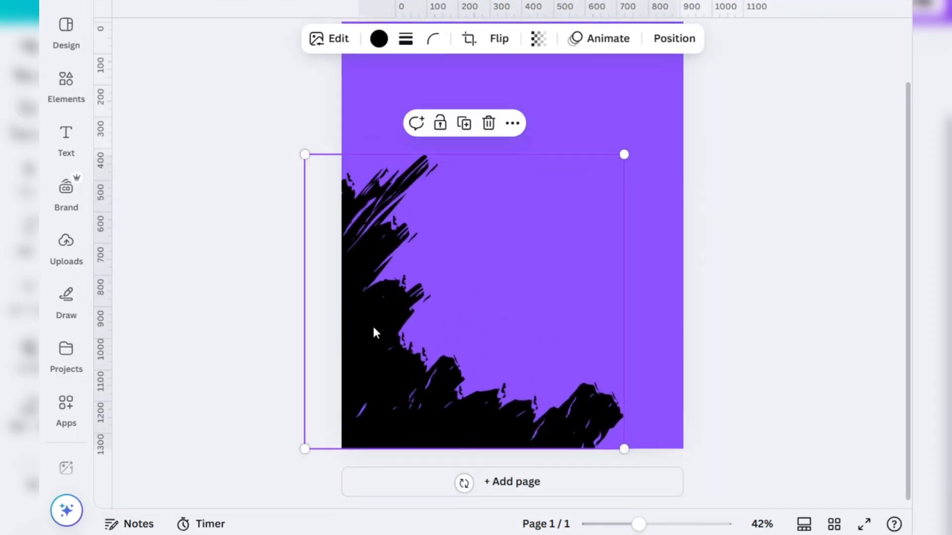
# - Change the page background to the custom solid colour #FFC03C
pyautogui.scroll(2, 412, 331)
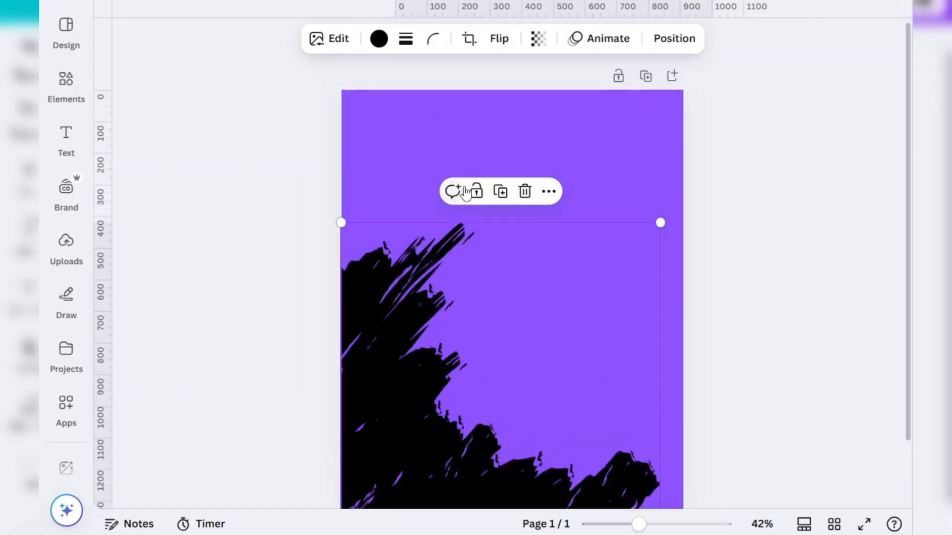
pyautogui.click(443, 144)
pyautogui.click(445, 38)
pyautogui.click(125, 141)
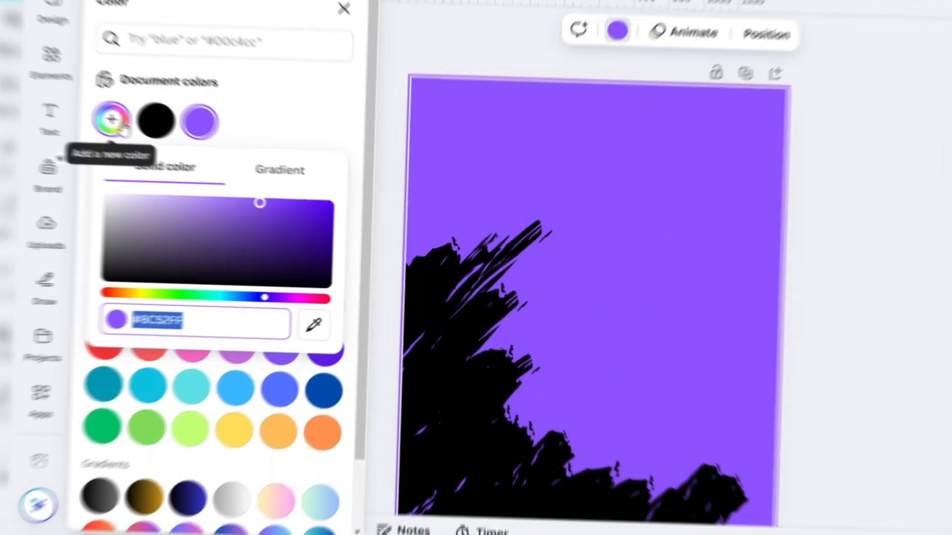
pyautogui.write('#FFC03C')
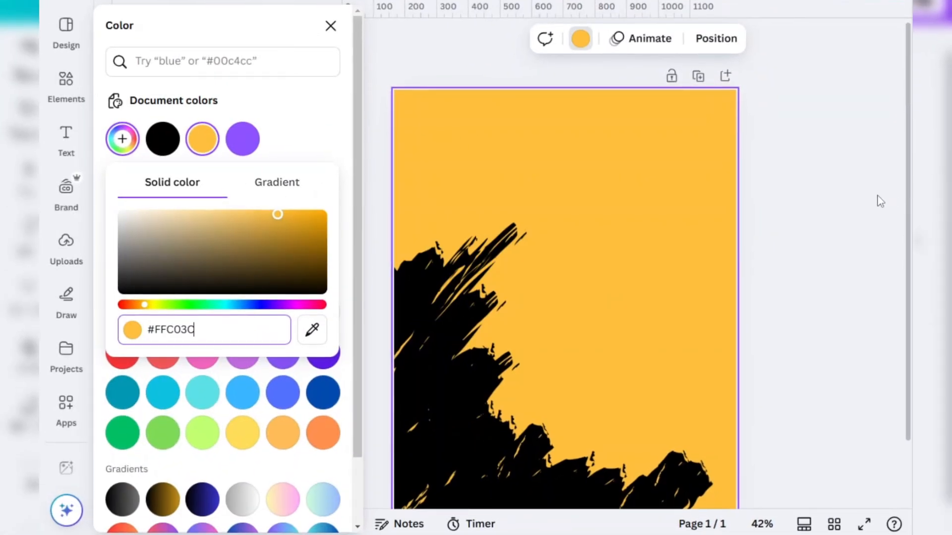
pyautogui.click(839, 201)
# - Make the black brush corner graphic slightly transparent so the background tints it
pyautogui.scroll(-2, 796, 260)
pyautogui.click(366, 353)
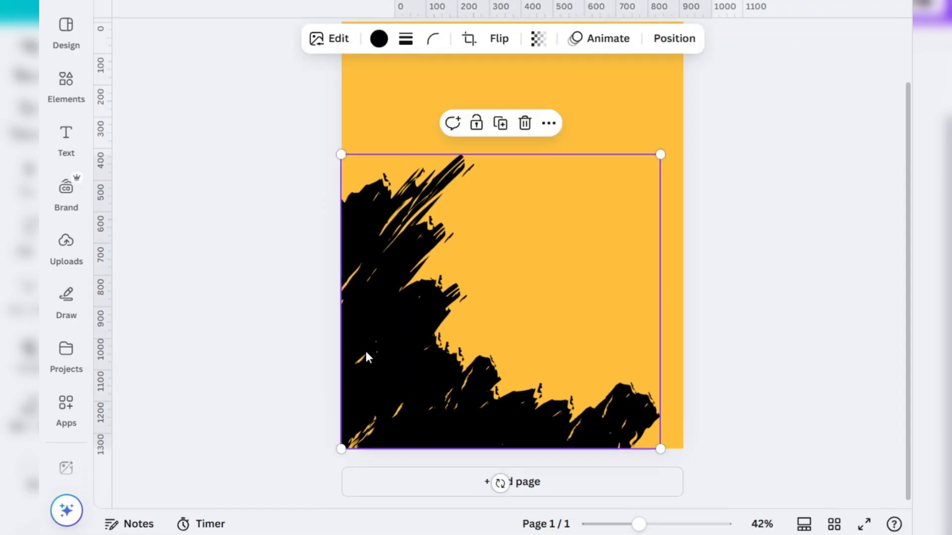
pyautogui.click(541, 41)
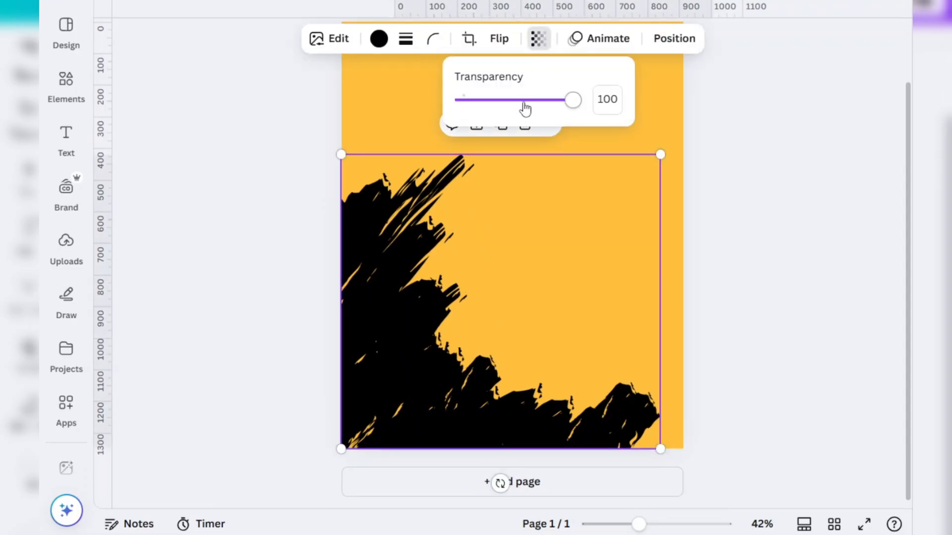
pyautogui.moveTo(525, 108)
pyautogui.mouseDown()
pyautogui.moveTo(564, 101)
pyautogui.moveTo(554, 102)
pyautogui.mouseUp()
pyautogui.click(709, 189)
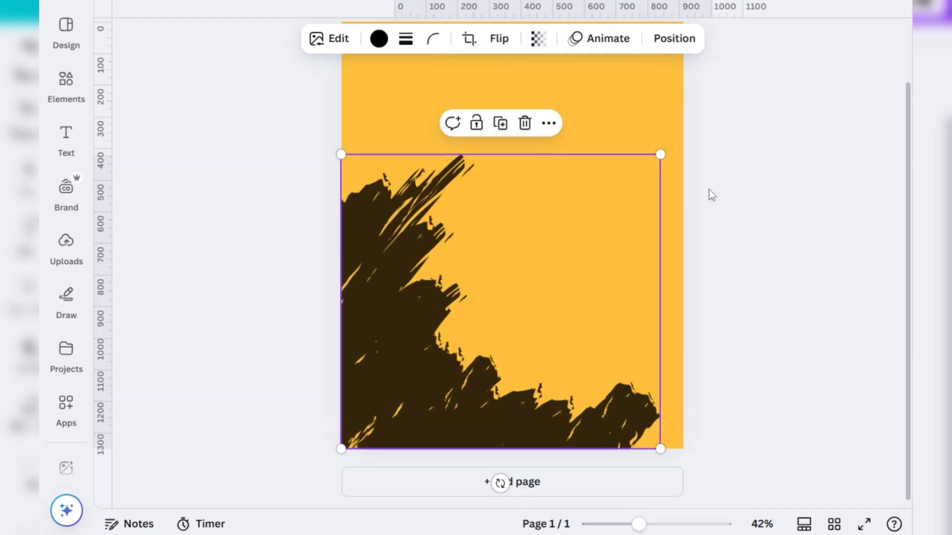
pyautogui.click(711, 206)
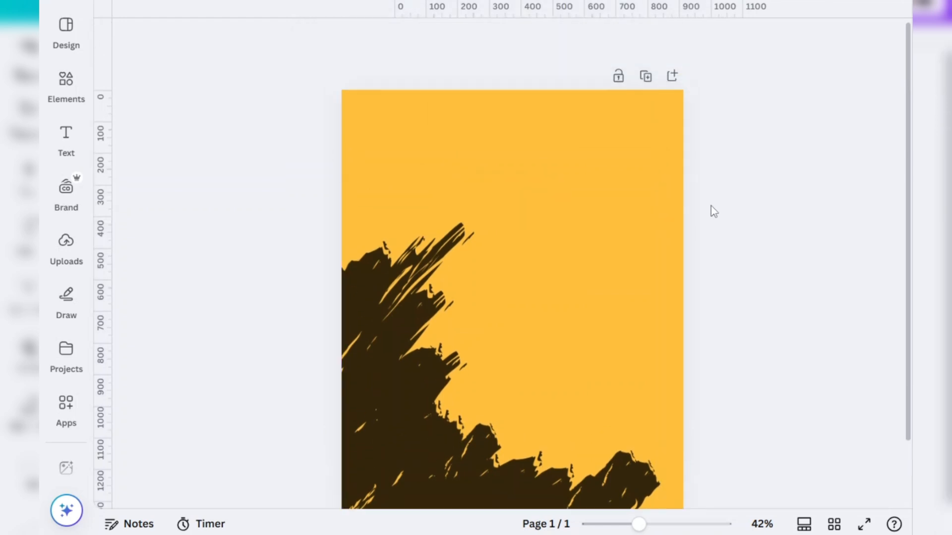
pyautogui.scroll(-2, 711, 206)
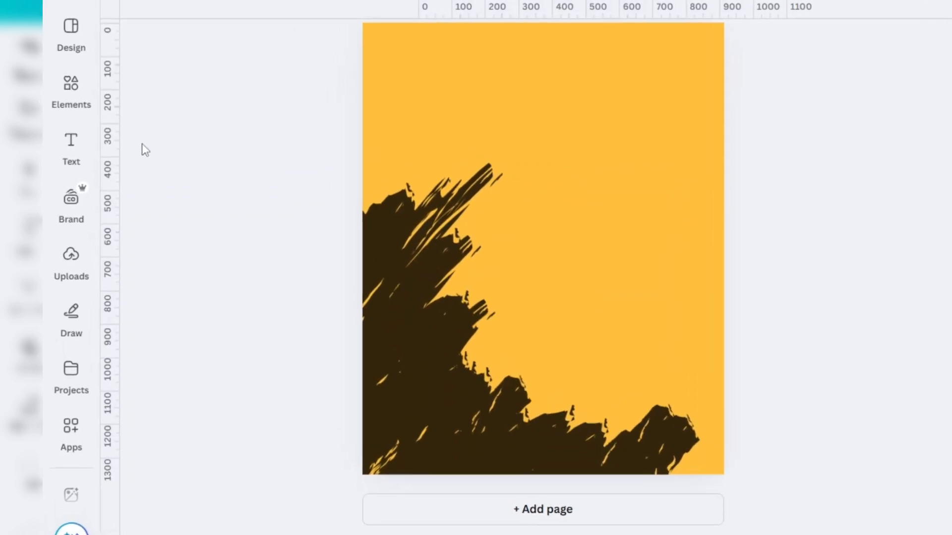
# - Replace the elements search with "globe icon" and add the black grid-line globe graphic to the page
pyautogui.click(81, 97)
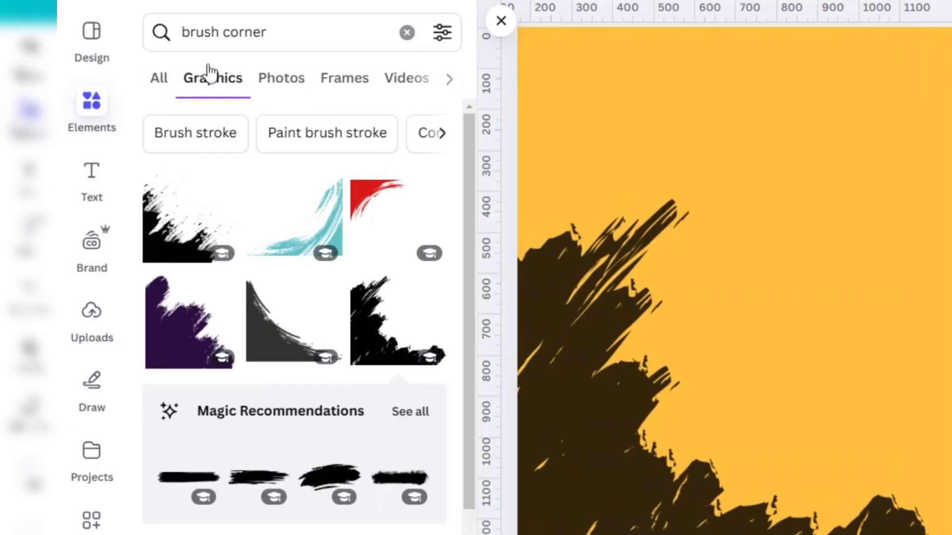
pyautogui.click(406, 33)
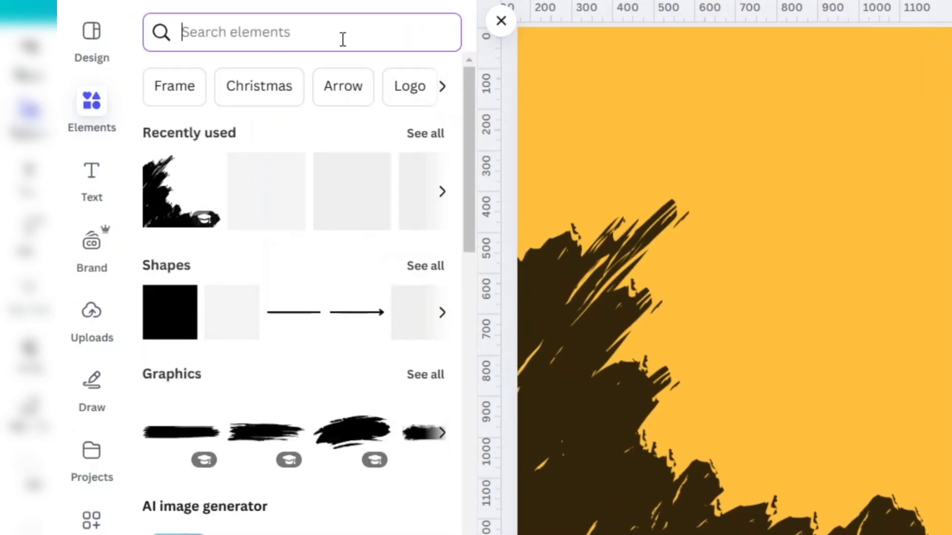
pyautogui.write('g')
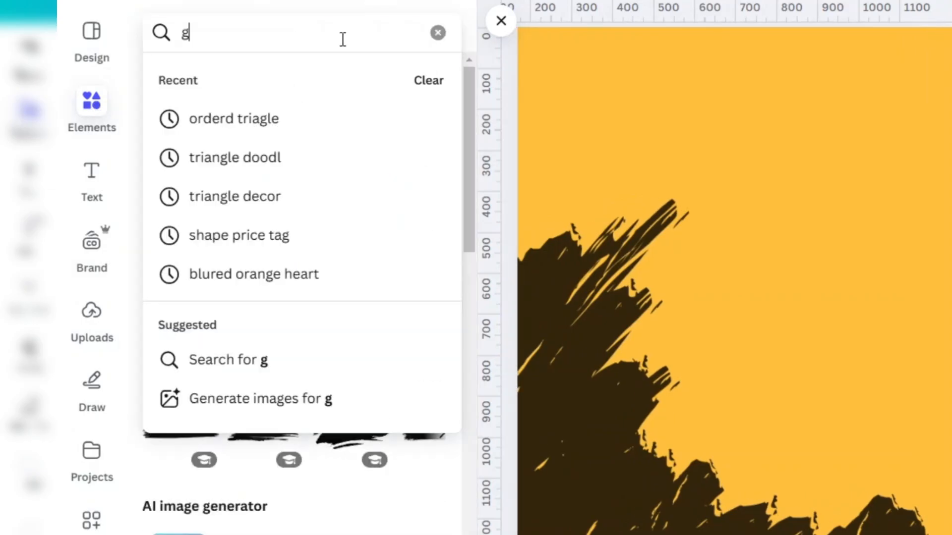
pyautogui.write('lobe')
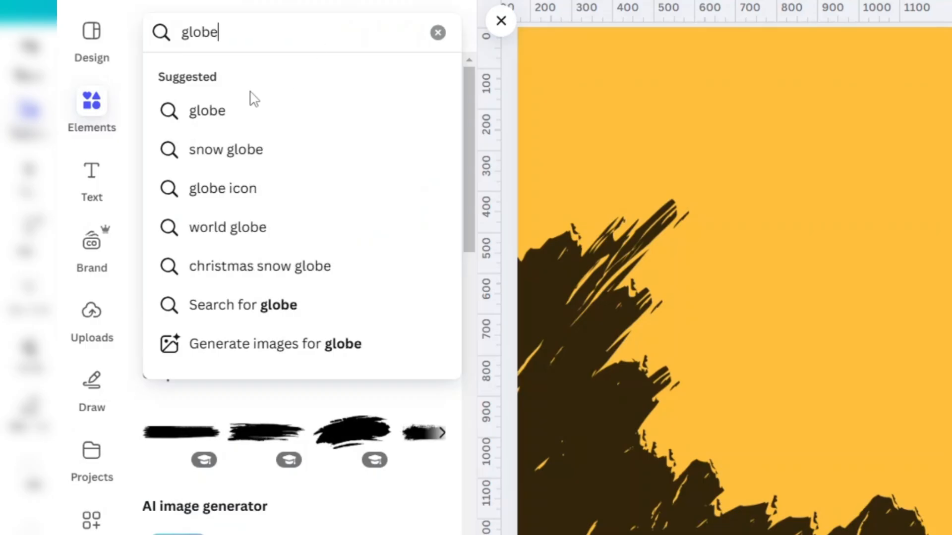
pyautogui.click(212, 188)
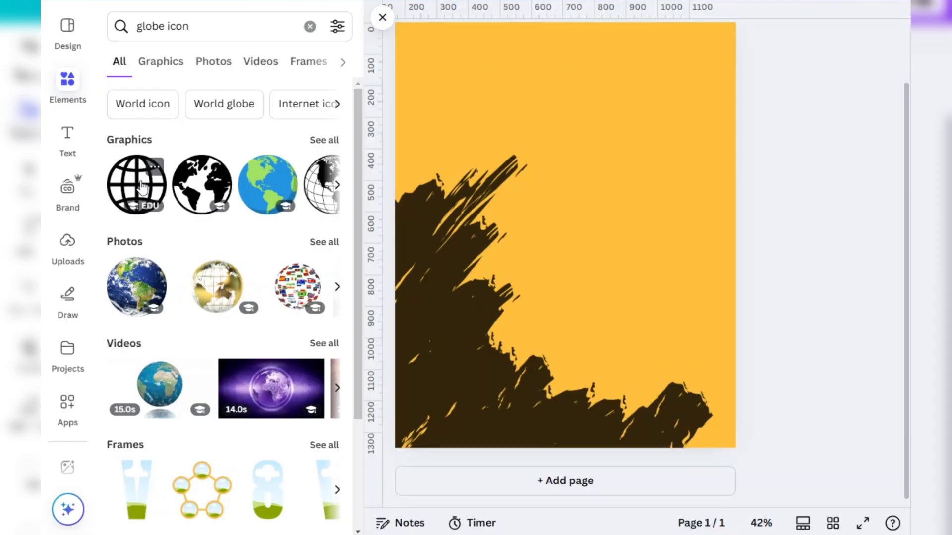
pyautogui.click(142, 187)
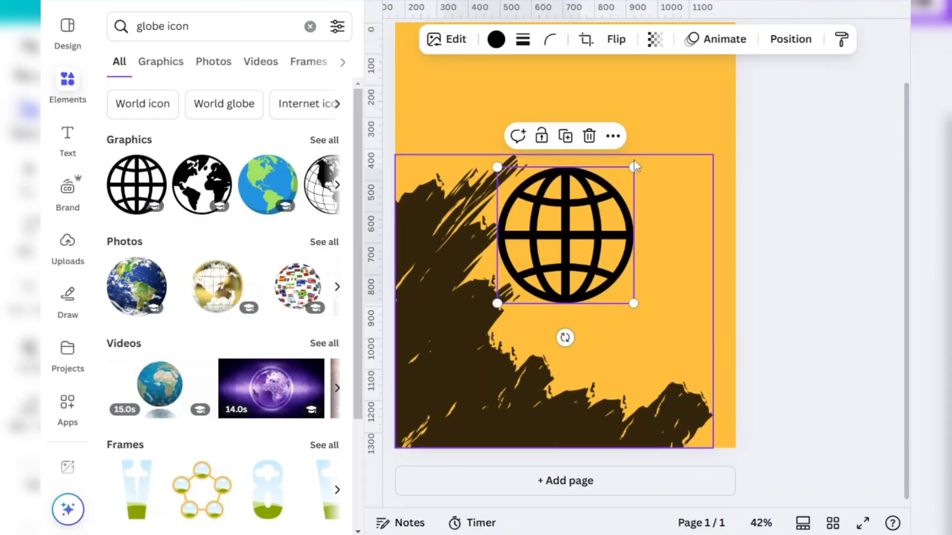
# - Shrink the globe to a small icon in the page's bottom-left corner over the brush stroke and recolour it white
pyautogui.moveTo(635, 167); pyautogui.dragTo(419, 425)
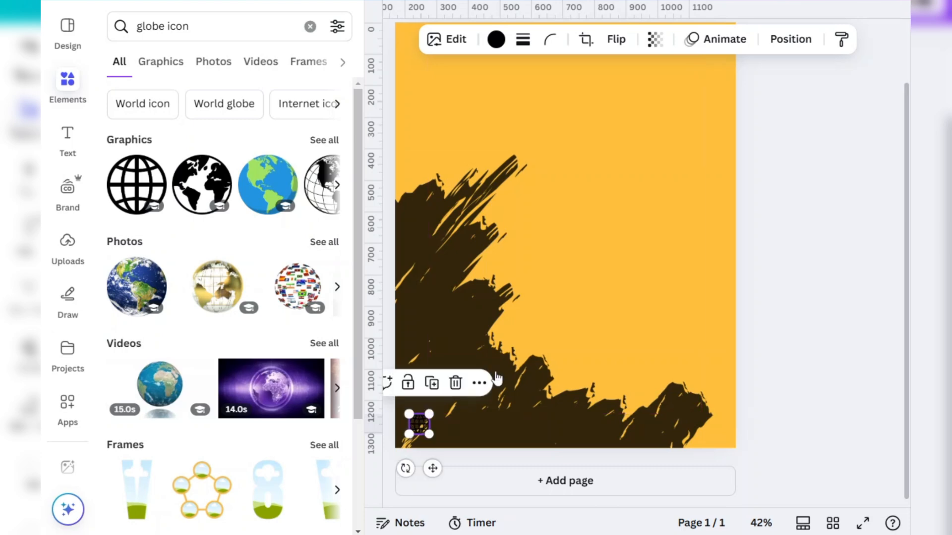
pyautogui.click(496, 40)
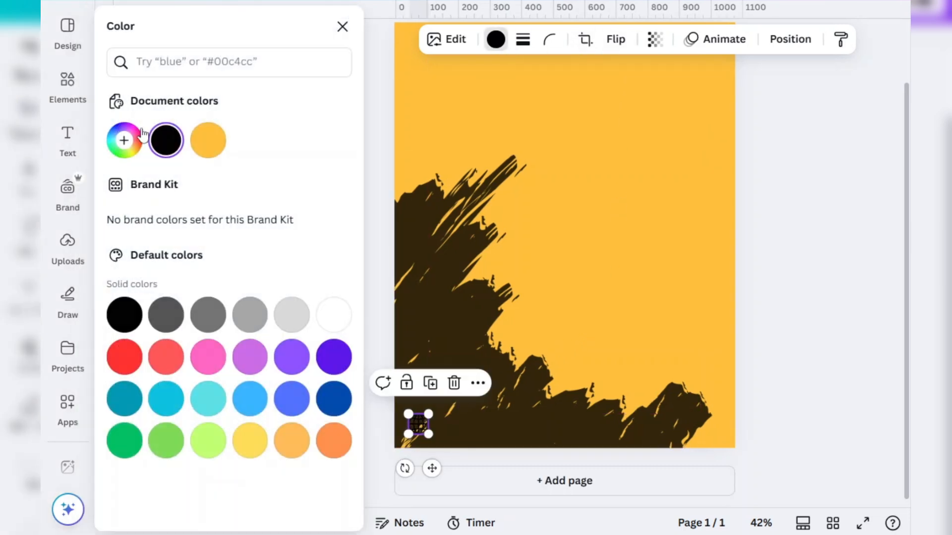
pyautogui.click(341, 322)
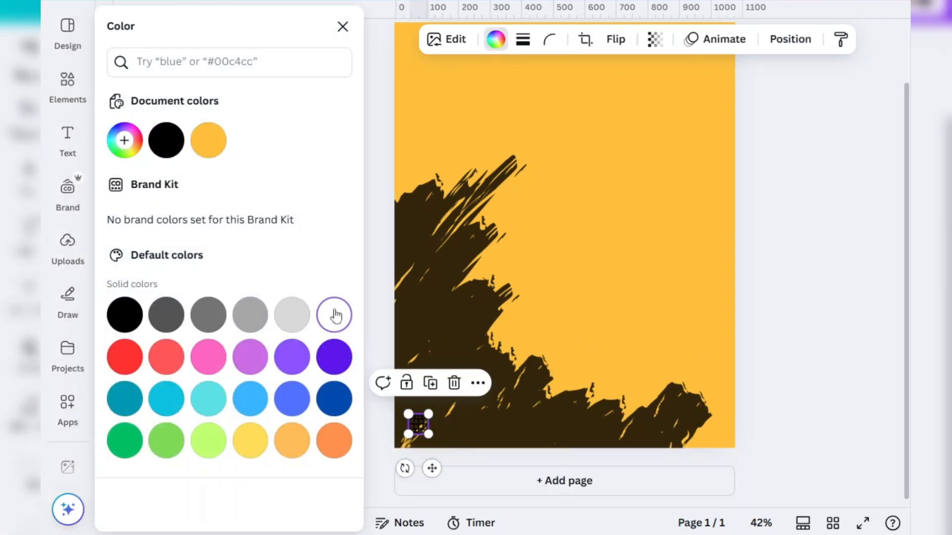
pyautogui.click(818, 273)
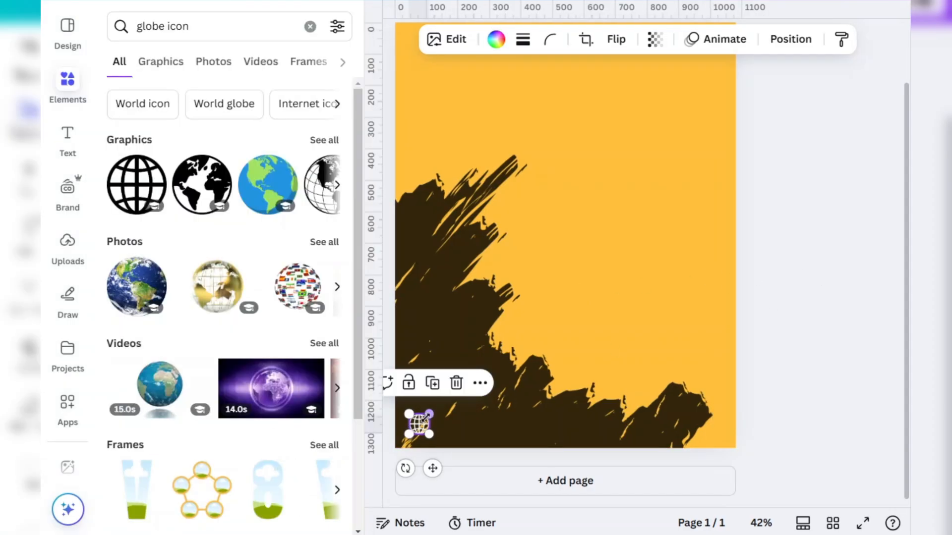
pyautogui.moveTo(425, 418); pyautogui.dragTo(421, 429)
pyautogui.click(816, 333)
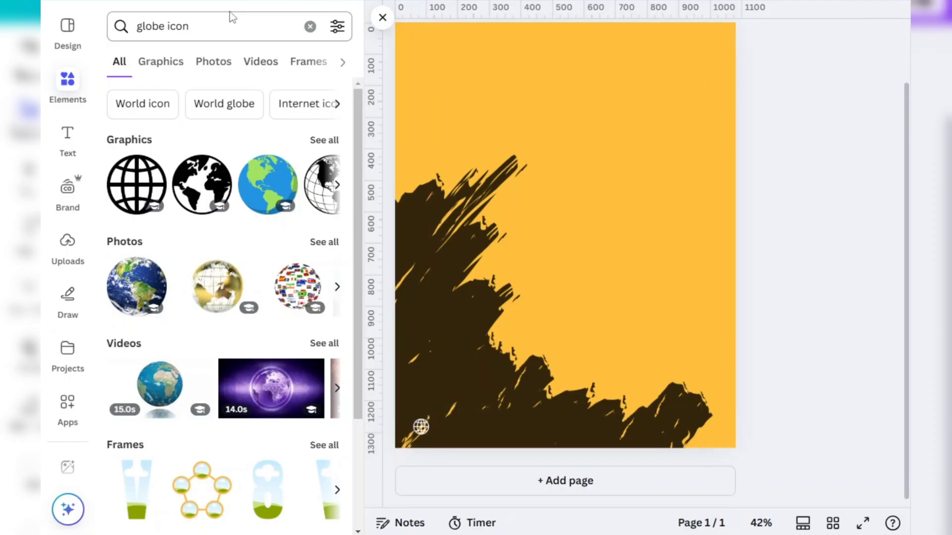
# - Replace the elements search with "phone icon" and add the black outlined handset with signal waves to the page
pyautogui.click(310, 28)
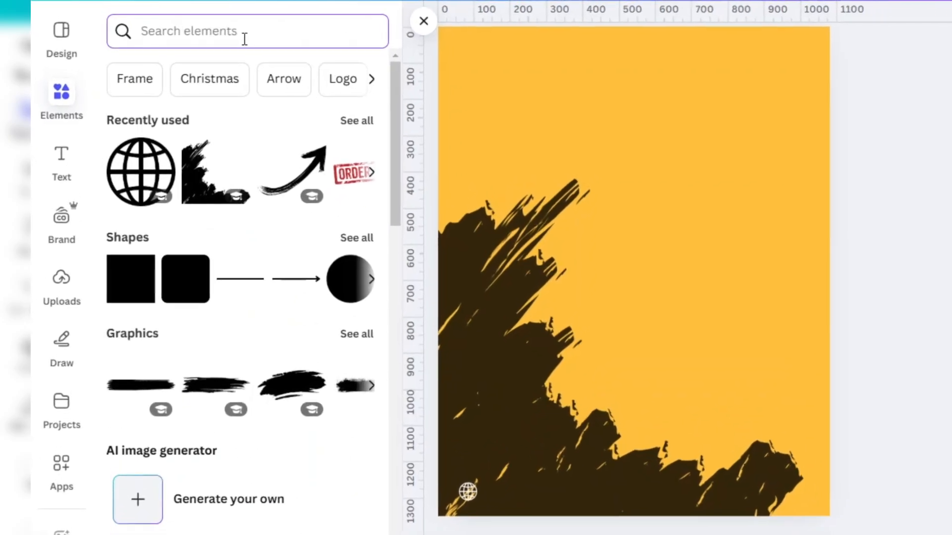
pyautogui.write('p')
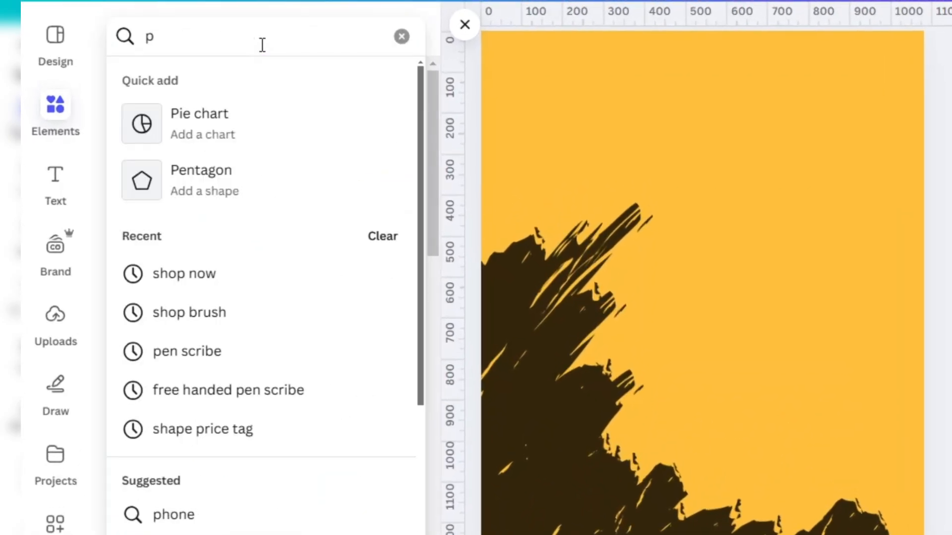
pyautogui.write('hone')
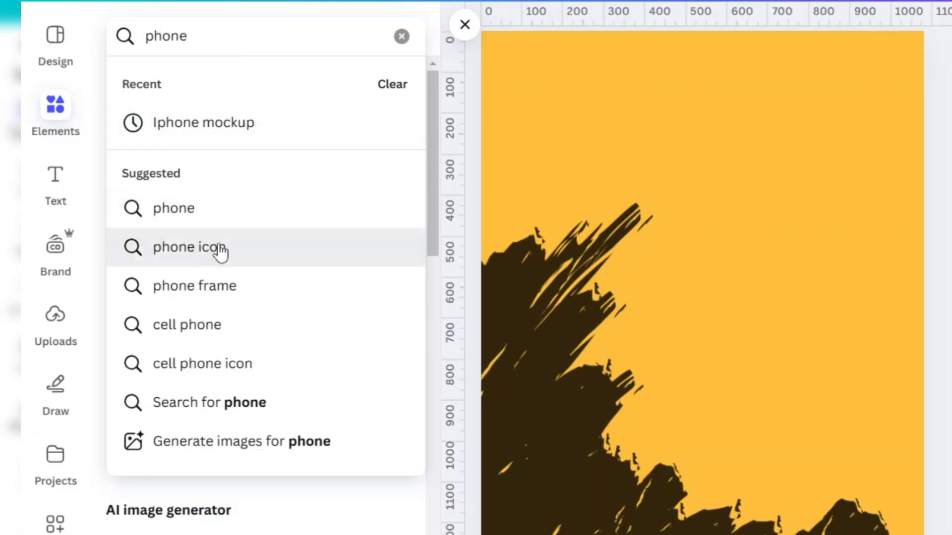
pyautogui.click(246, 248)
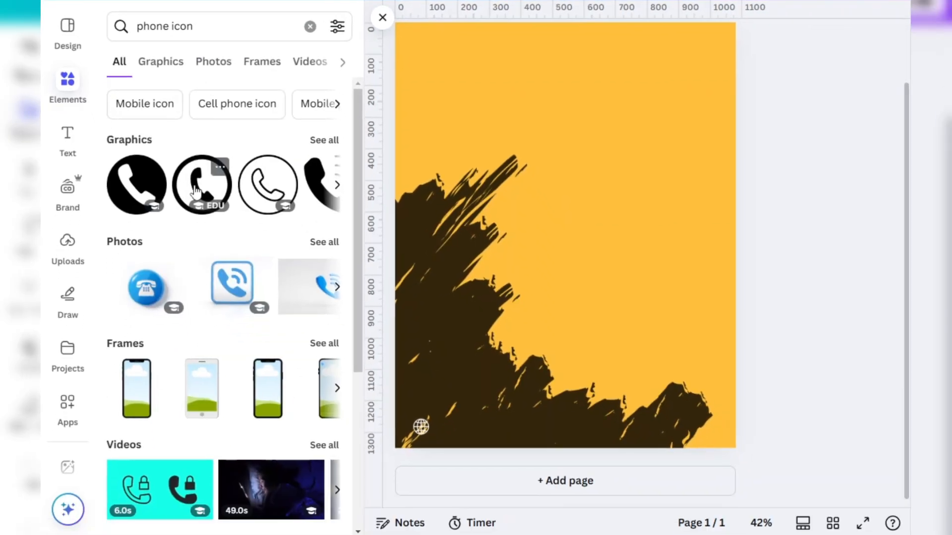
pyautogui.click(349, 157)
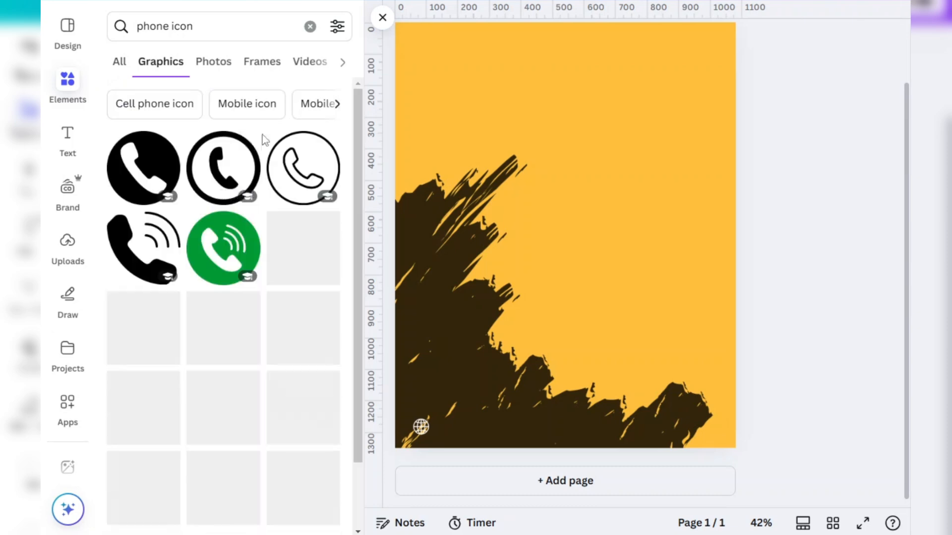
pyautogui.scroll(-2, 158, 421)
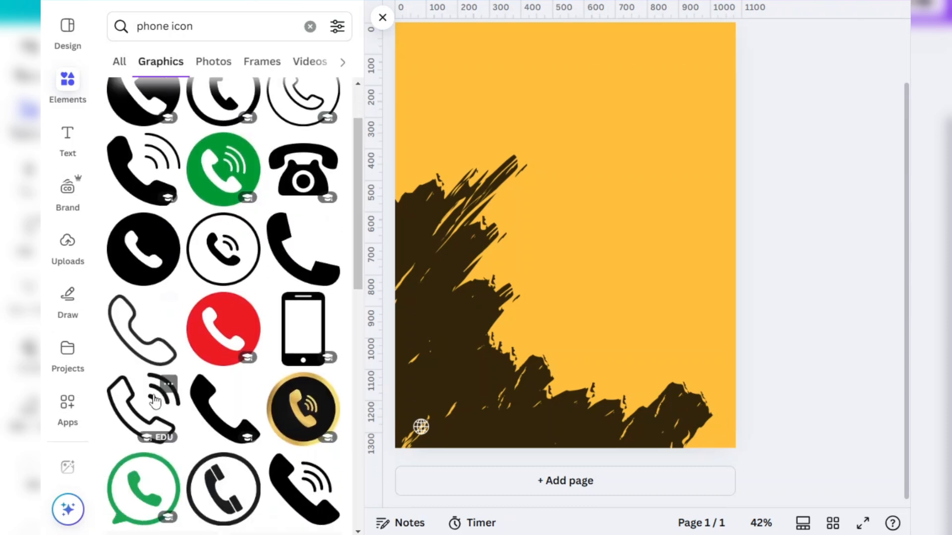
pyautogui.click(146, 406)
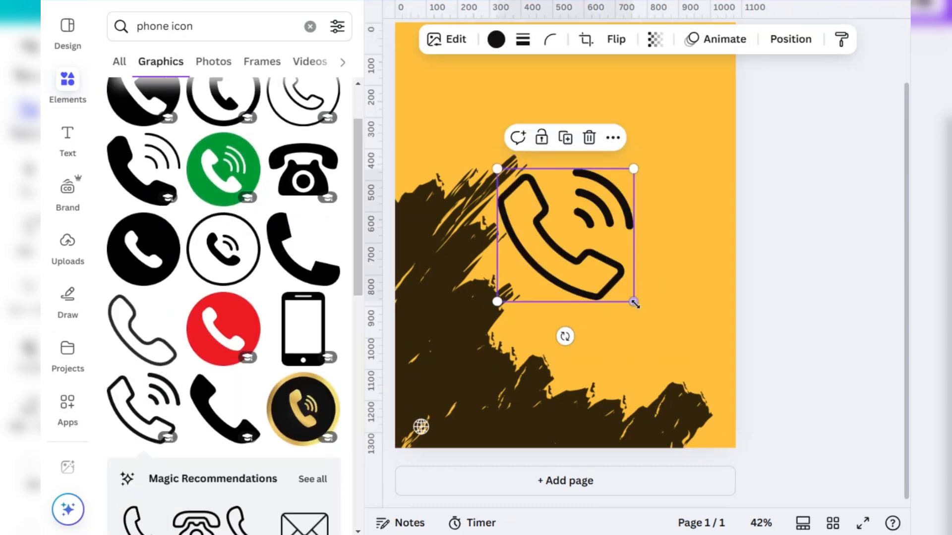
# - Shrink the handset to a small white icon and place it near the page's bottom-right corner, level with the globe
pyautogui.moveTo(633, 301); pyautogui.dragTo(567, 461)
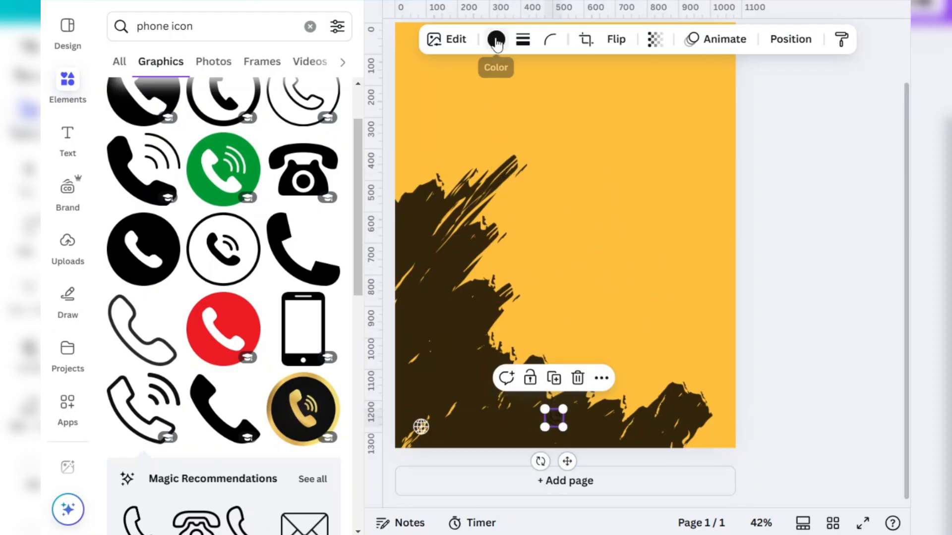
pyautogui.click(496, 40)
pyautogui.click(293, 141)
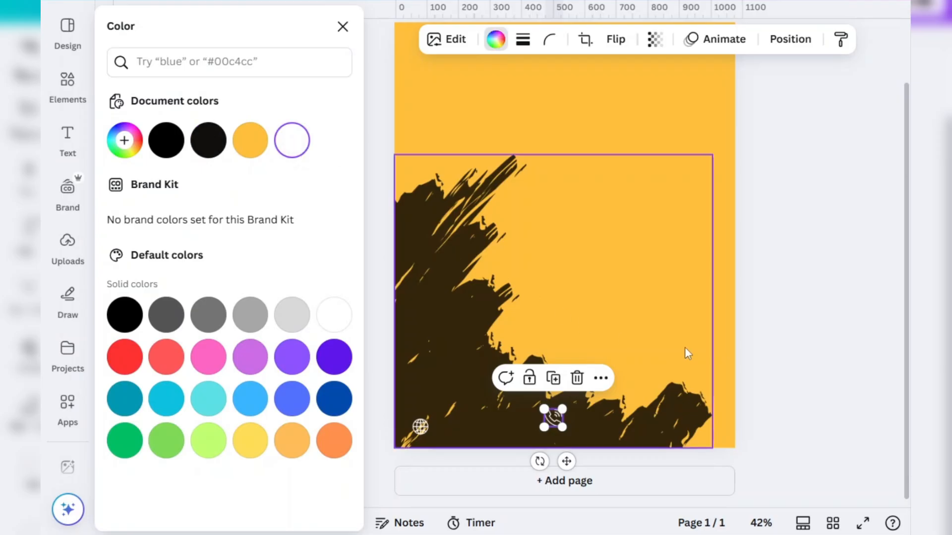
pyautogui.click(547, 423)
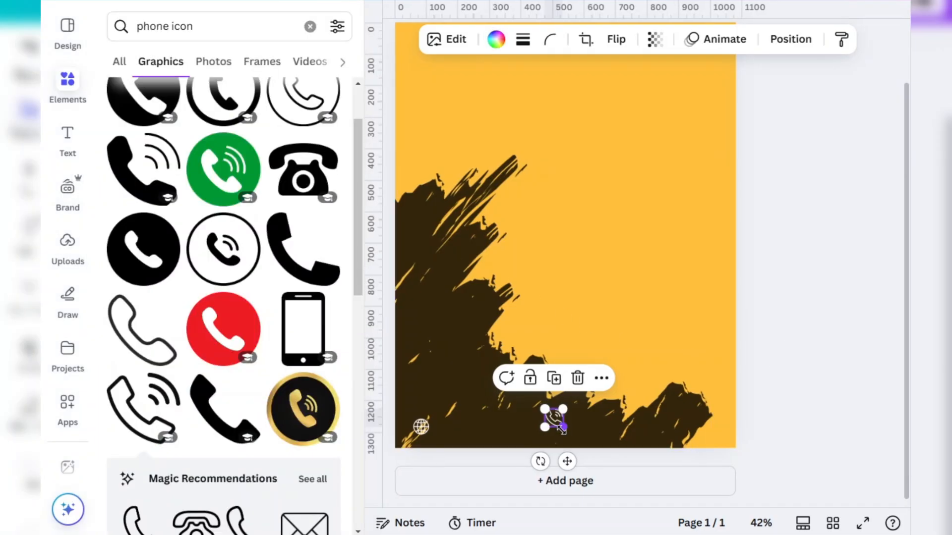
pyautogui.moveTo(563, 427); pyautogui.dragTo(647, 466)
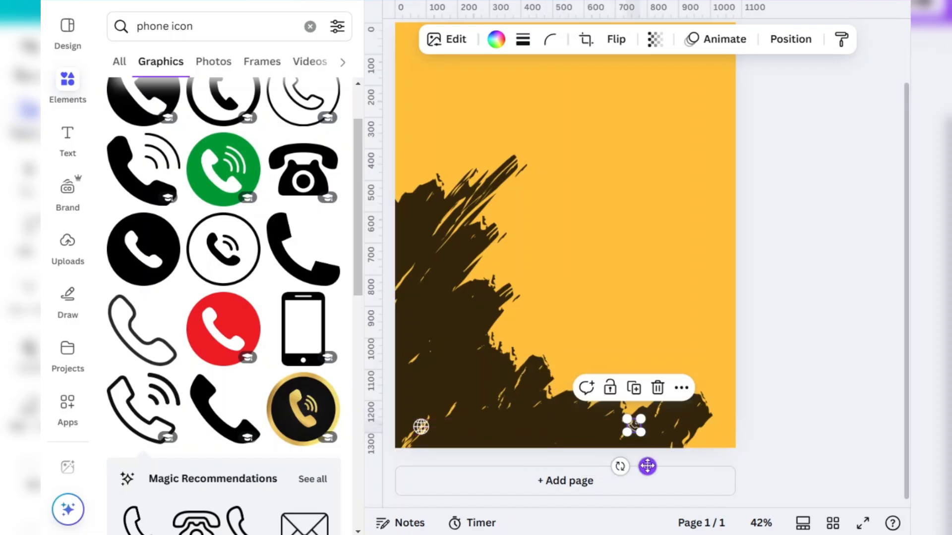
pyautogui.click(775, 341)
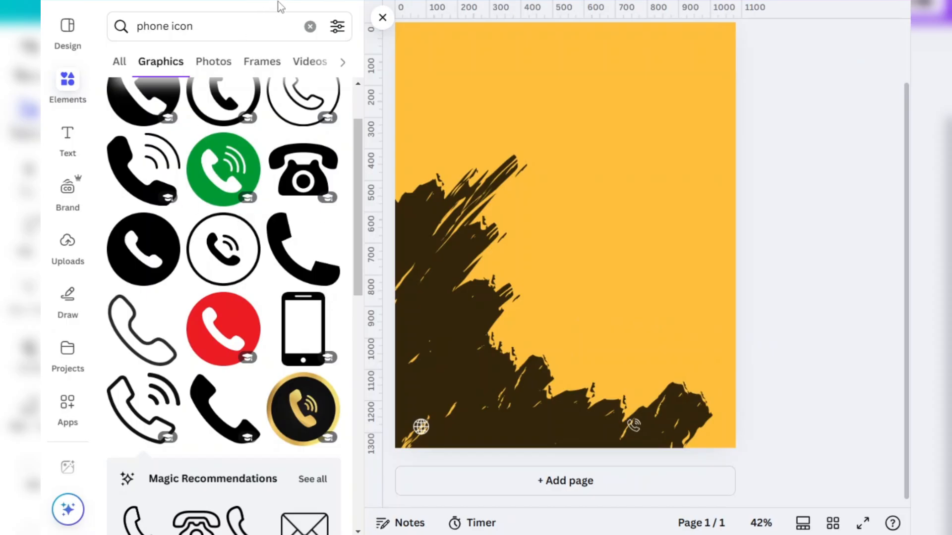
# - Search the elements for "black transparent gradient" and add the graphic that fades from black at its top edge
pyautogui.click(310, 27)
pyautogui.write('black')
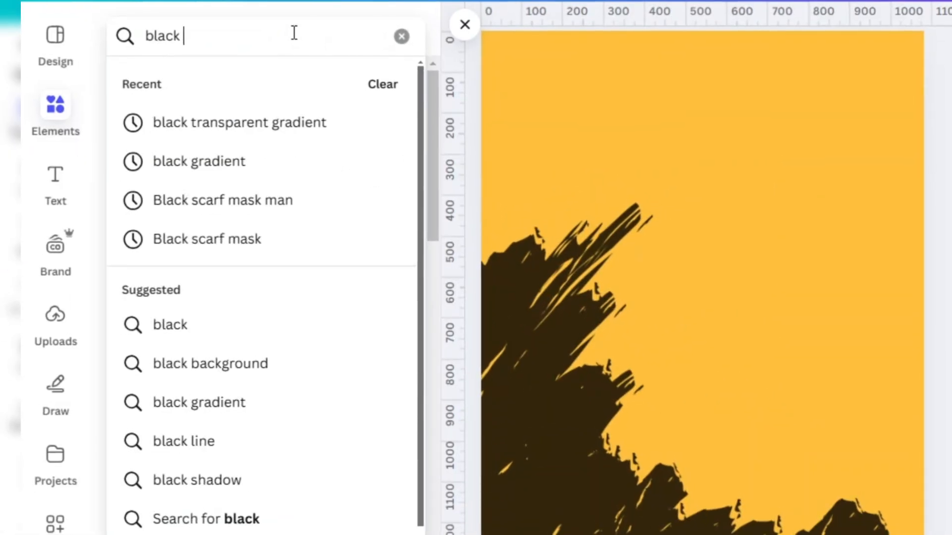
pyautogui.click(219, 124)
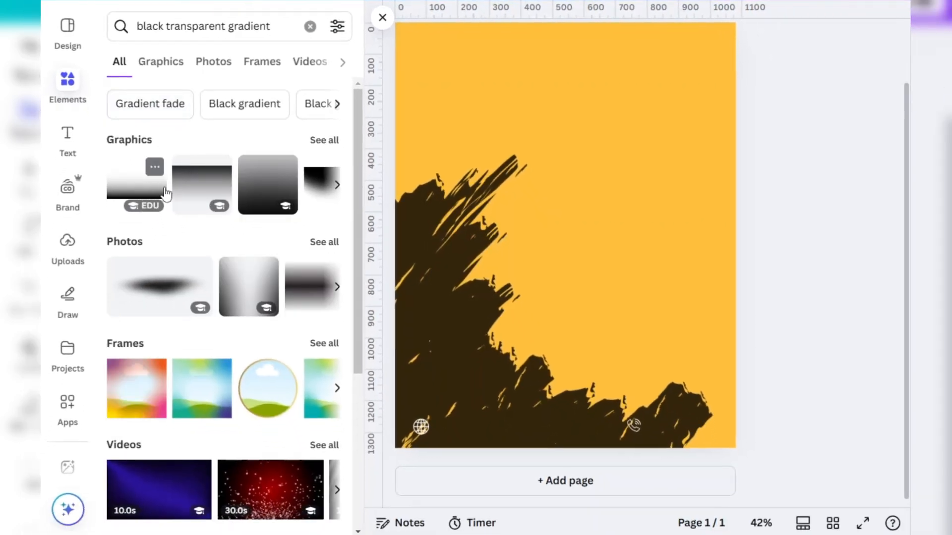
pyautogui.click(199, 200)
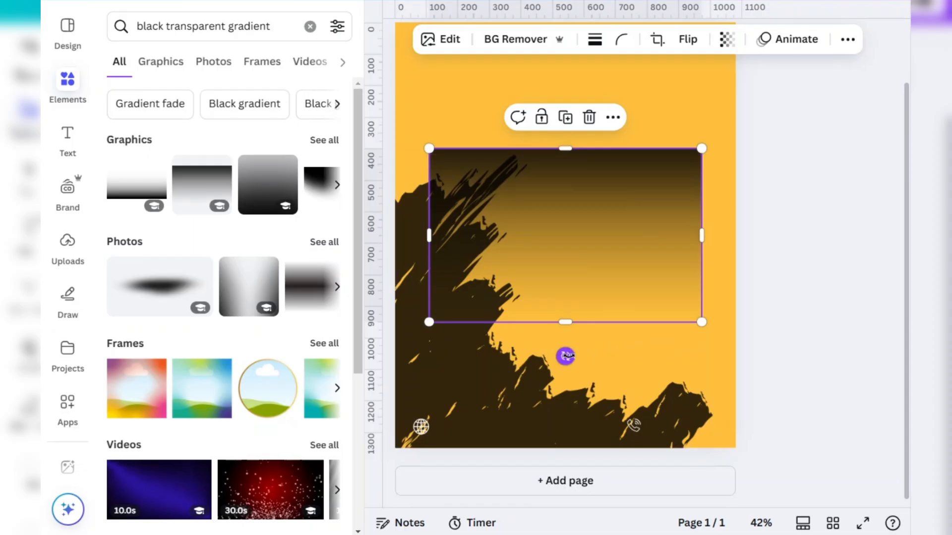
# - Rotate the gradient 180° and enlarge it to about 1119 by 714 px, covering the full width of the page's lower part
pyautogui.moveTo(565, 355); pyautogui.dragTo(567, 87)
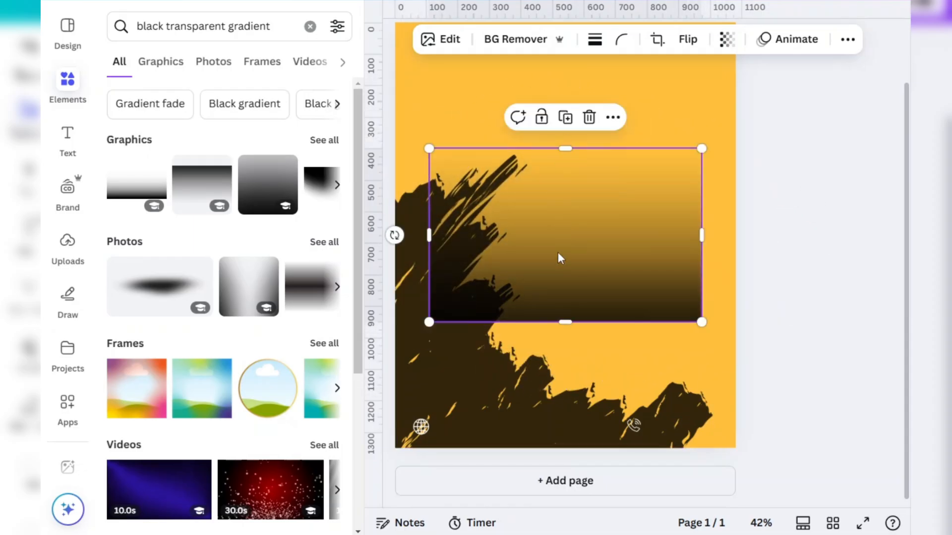
pyautogui.moveTo(559, 257); pyautogui.dragTo(516, 384)
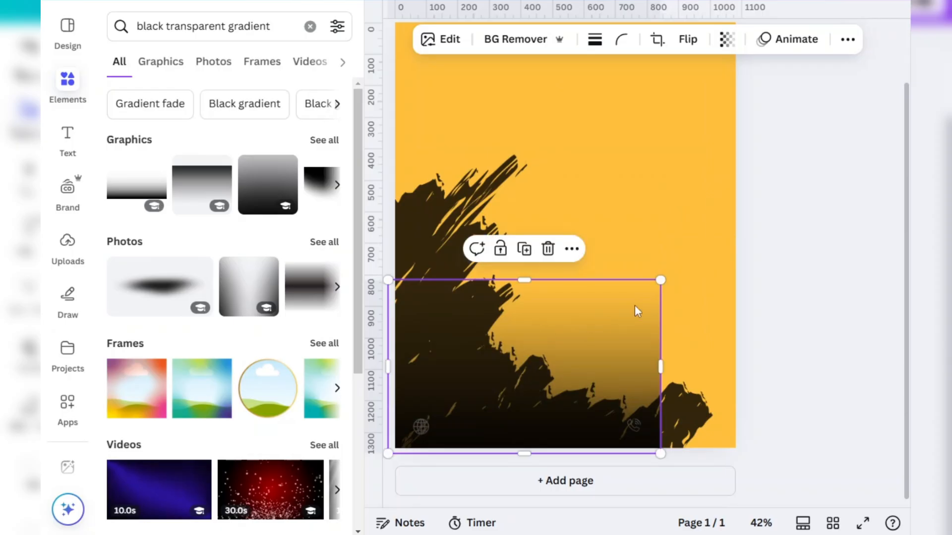
pyautogui.moveTo(660, 279); pyautogui.dragTo(745, 234)
pyautogui.moveTo(676, 329)
pyautogui.mouseDown()
pyautogui.moveTo(672, 355)
pyautogui.moveTo(674, 344)
pyautogui.mouseUp()
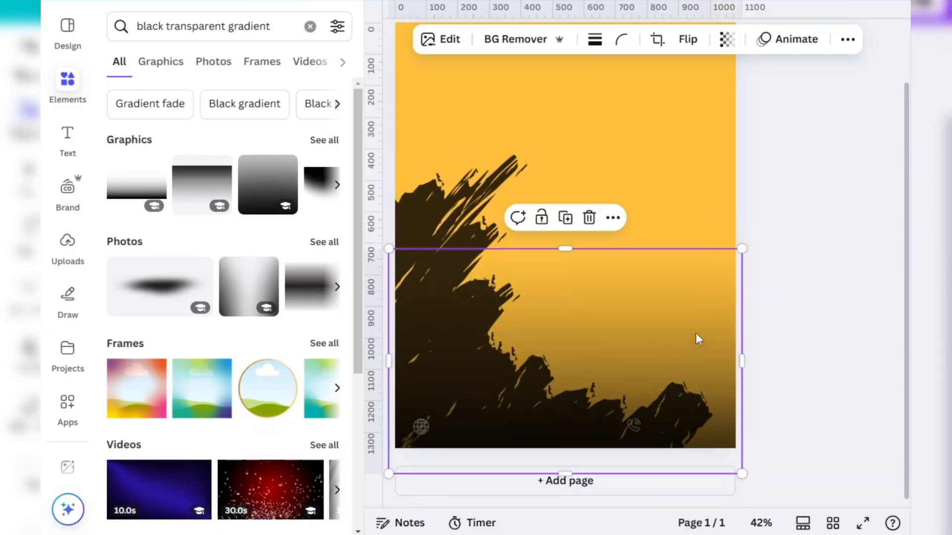
pyautogui.moveTo(733, 312); pyautogui.dragTo(632, 292)
# - Reorder the gradient layer to sit beneath the phone and globe icons but above the brush stroke
pyautogui.click(838, 40)
pyautogui.click(808, 72)
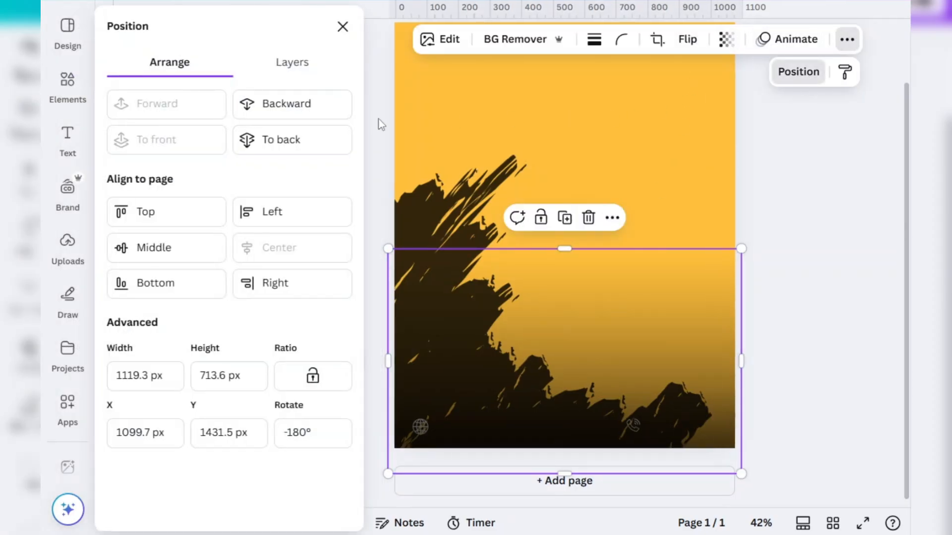
pyautogui.click(292, 65)
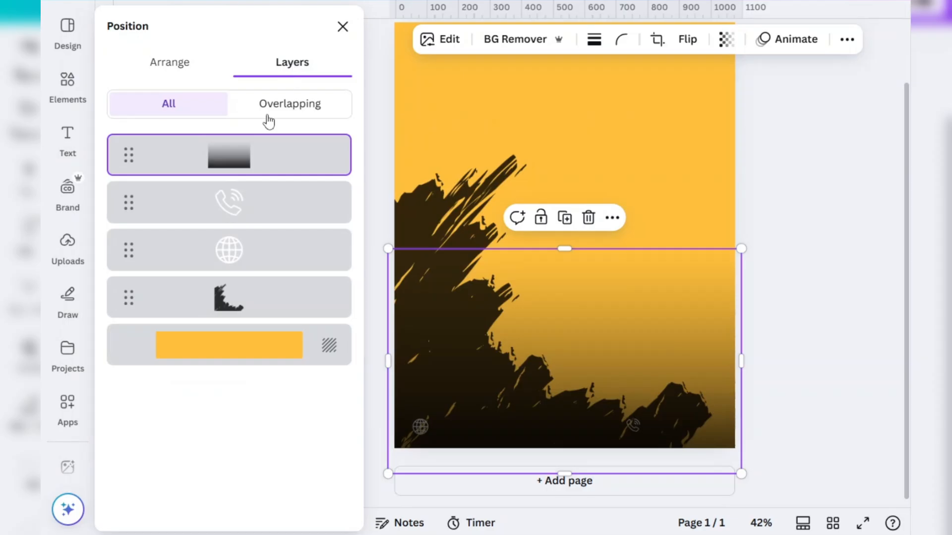
pyautogui.moveTo(244, 162); pyautogui.dragTo(243, 250)
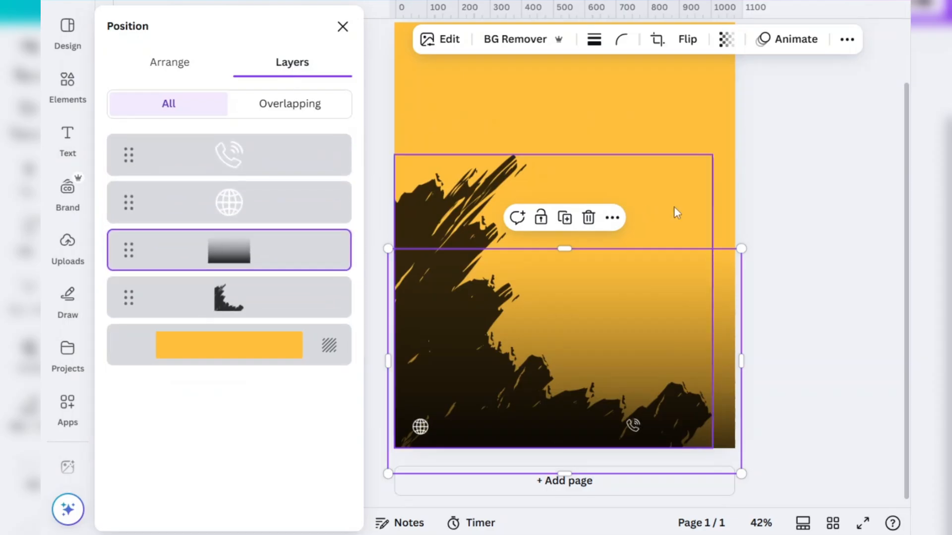
pyautogui.click(827, 213)
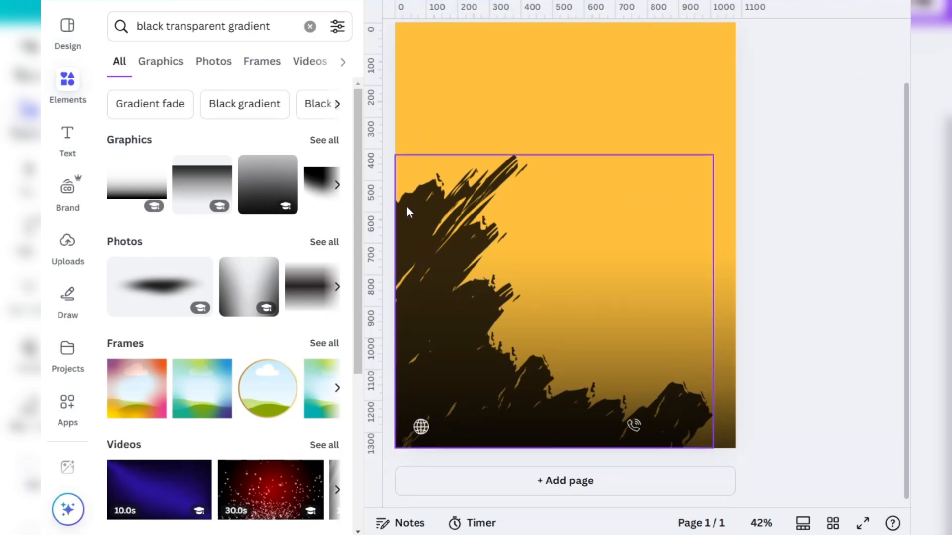
pyautogui.click(311, 27)
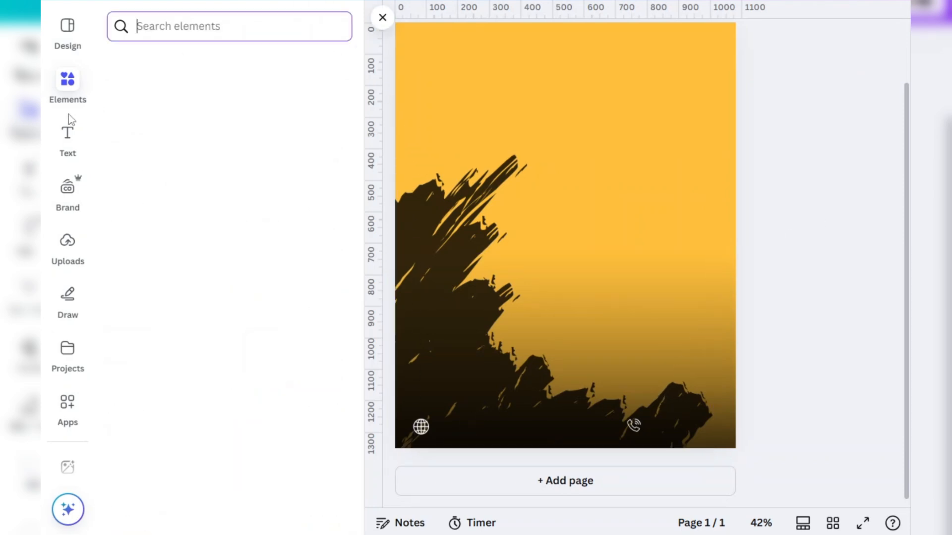
pyautogui.click(68, 139)
pyautogui.click(188, 74)
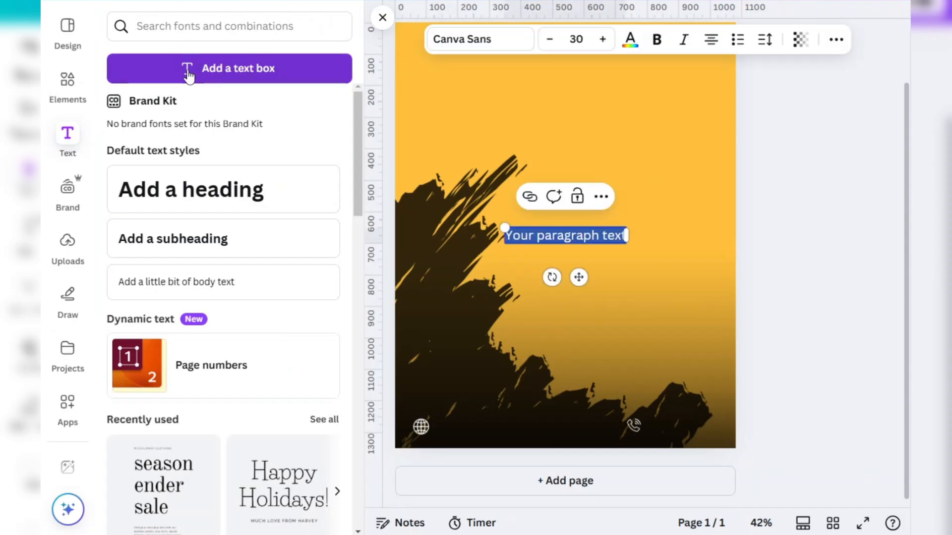
pyautogui.write('www.yourwebsit.com')
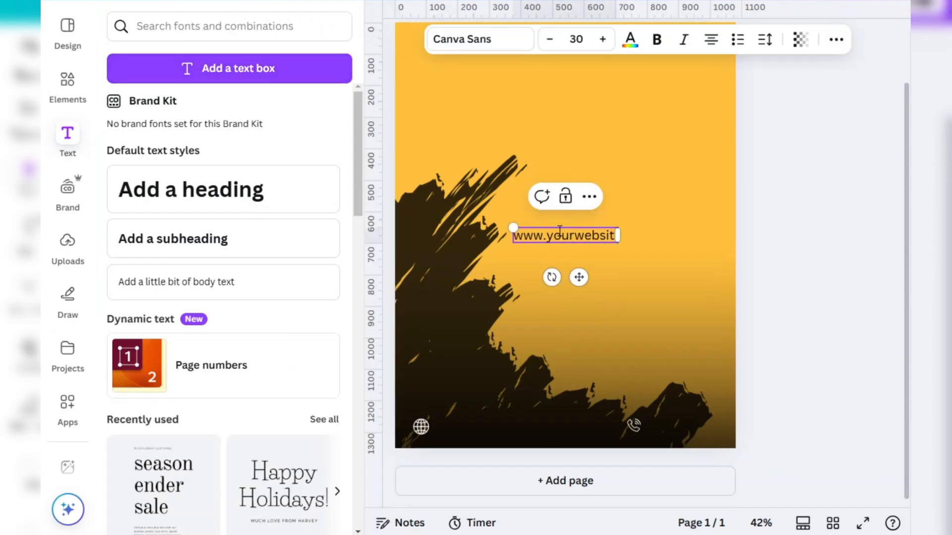
# - Set the web address in DM Sans at size 25 and place it beside the globe icon
pyautogui.hotkey('ctrl', 'a')
pyautogui.click(461, 40)
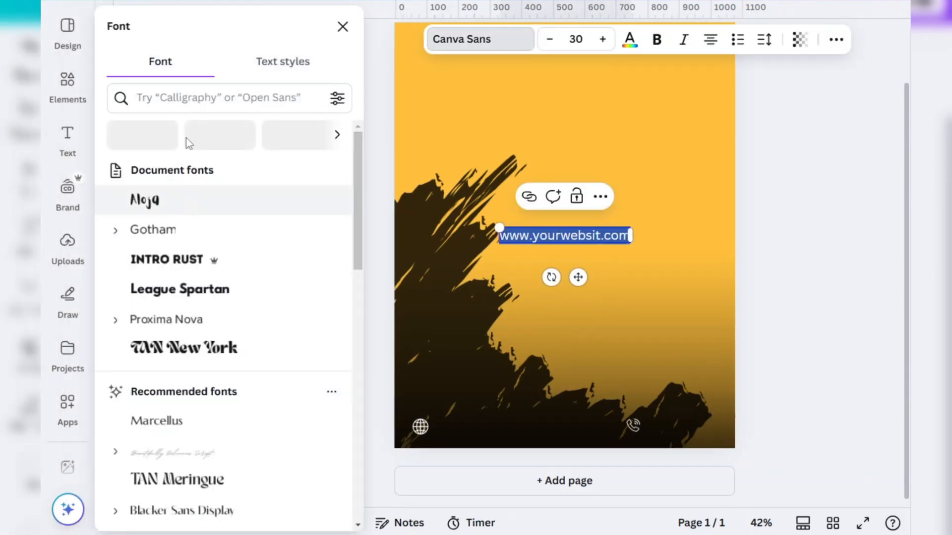
pyautogui.click(169, 373)
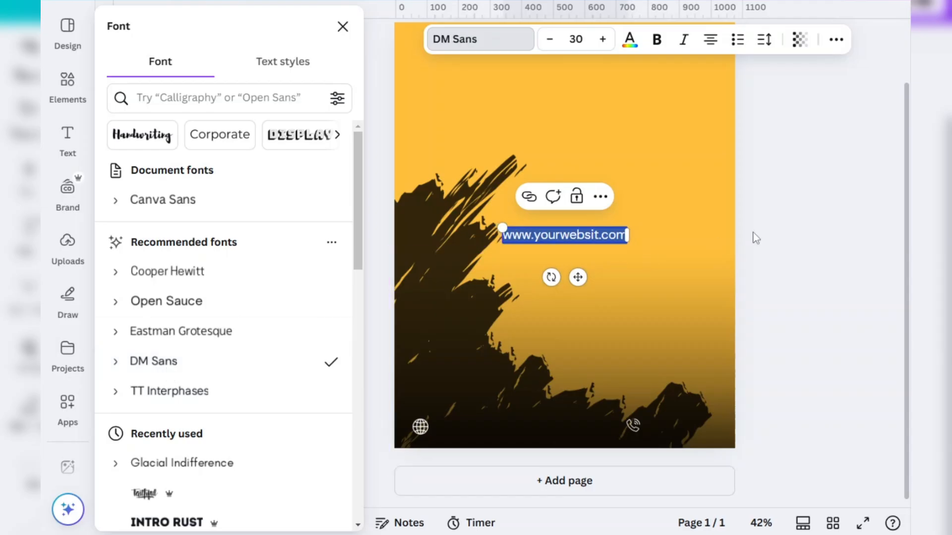
pyautogui.moveTo(578, 278); pyautogui.dragTo(515, 468)
pyautogui.click(551, 39)
pyautogui.click(551, 40)
pyautogui.click(551, 39)
pyautogui.click(551, 39)
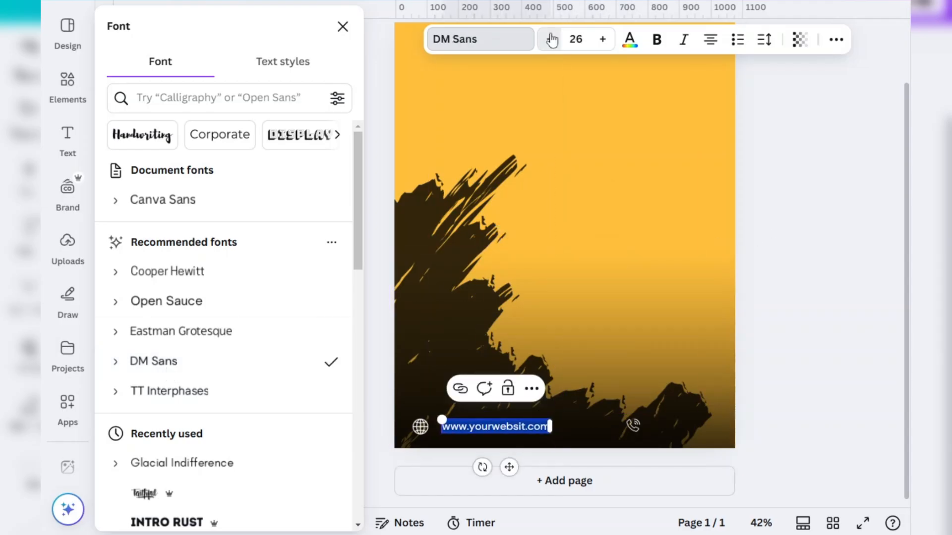
pyautogui.click(550, 39)
pyautogui.click(805, 235)
# - Recolour the web address text white
pyautogui.click(500, 426)
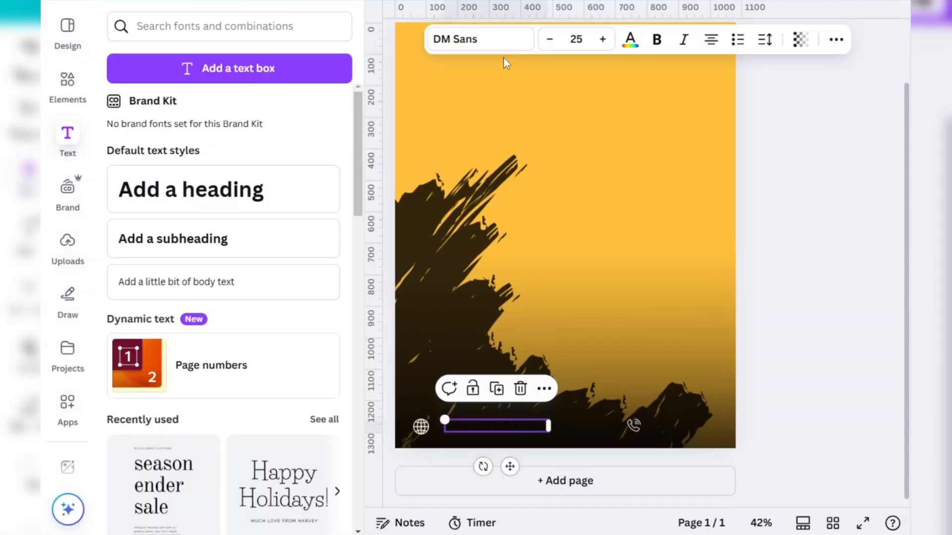
pyautogui.click(640, 45)
pyautogui.click(244, 139)
pyautogui.click(788, 235)
# - Move the web address closer to the globe icon and place a duplicate of it beside the phone icon
pyautogui.click(503, 426)
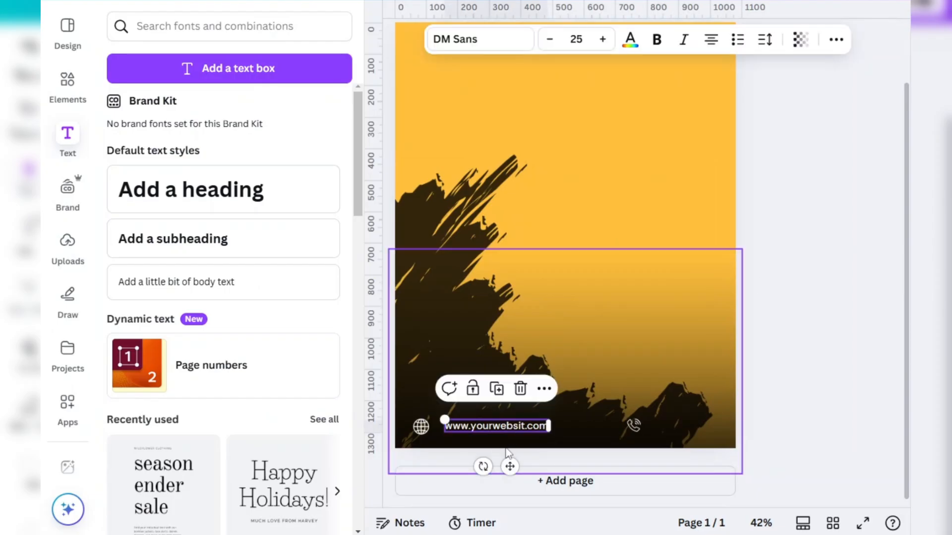
pyautogui.moveTo(510, 466); pyautogui.dragTo(703, 466)
pyautogui.click(798, 367)
pyautogui.press('Right')
pyautogui.click(797, 367)
pyautogui.click(490, 430)
pyautogui.hotkey('ctrl', 'd')
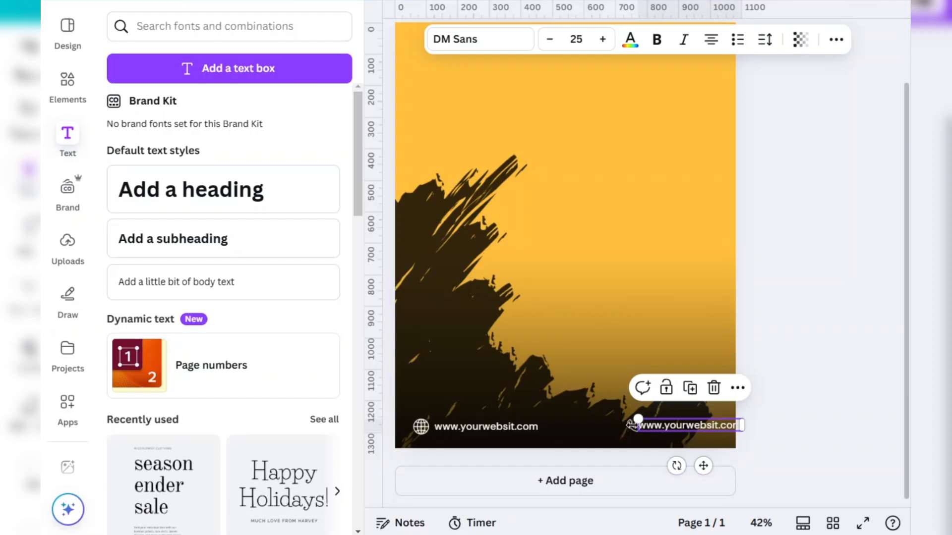
# - Replace the duplicated text beside the phone icon with the contact phone number
pyautogui.doubleClick(664, 429)
pyautogui.press('BackSpace')
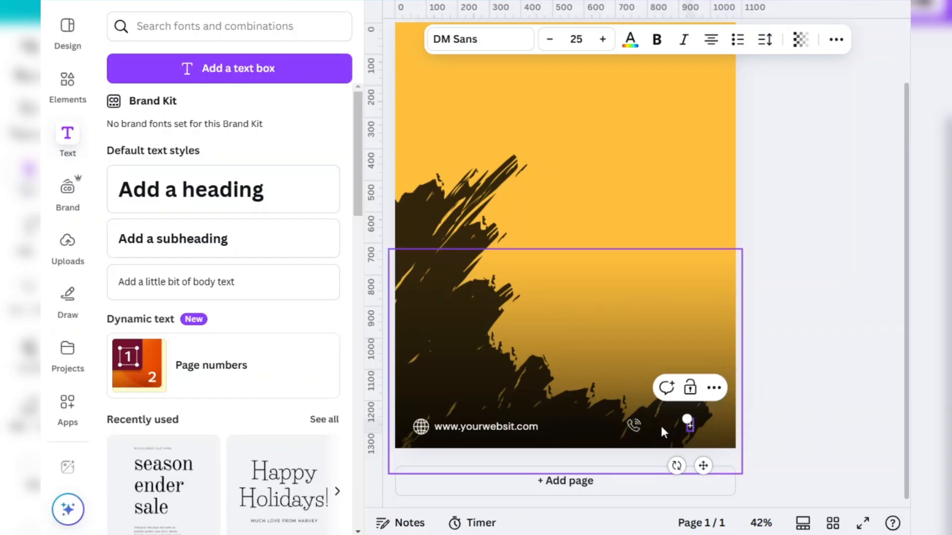
pyautogui.write('+0123')
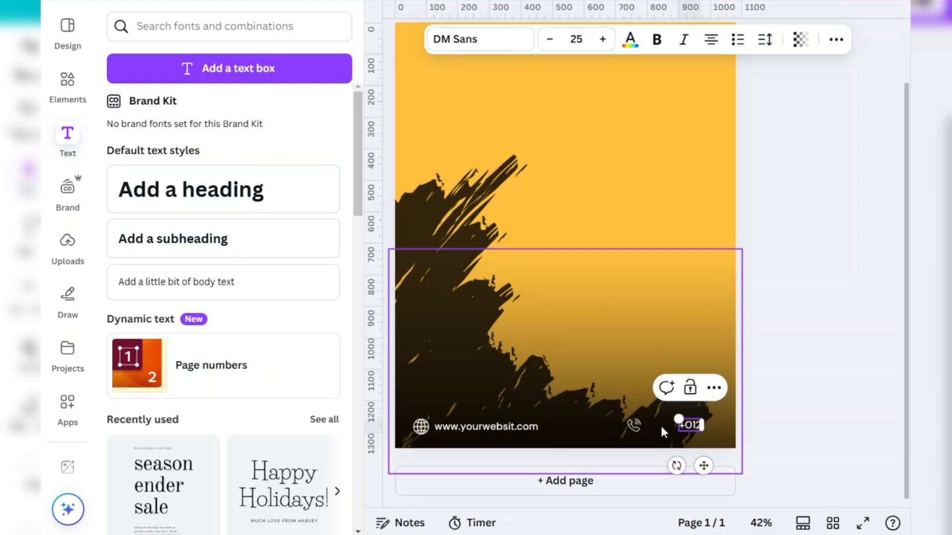
pyautogui.write('456 7')
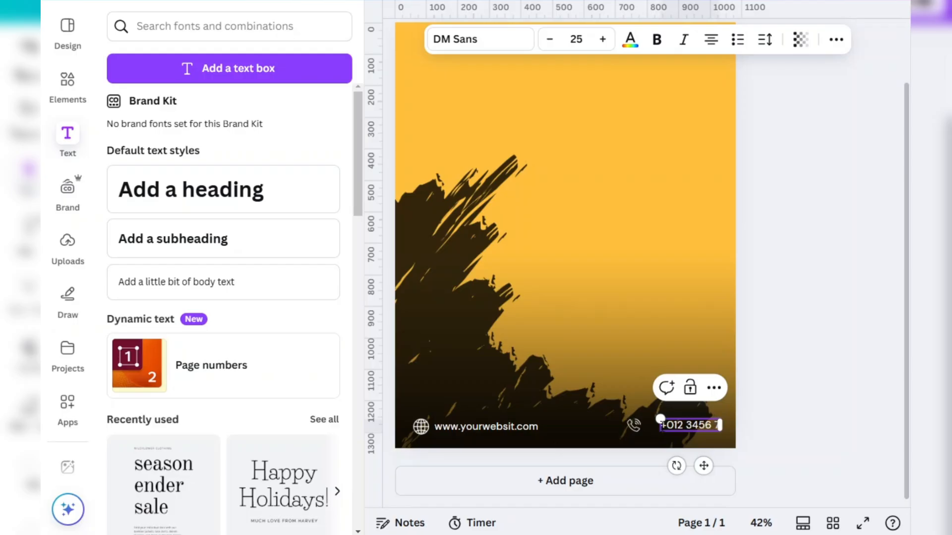
pyautogui.write('89')
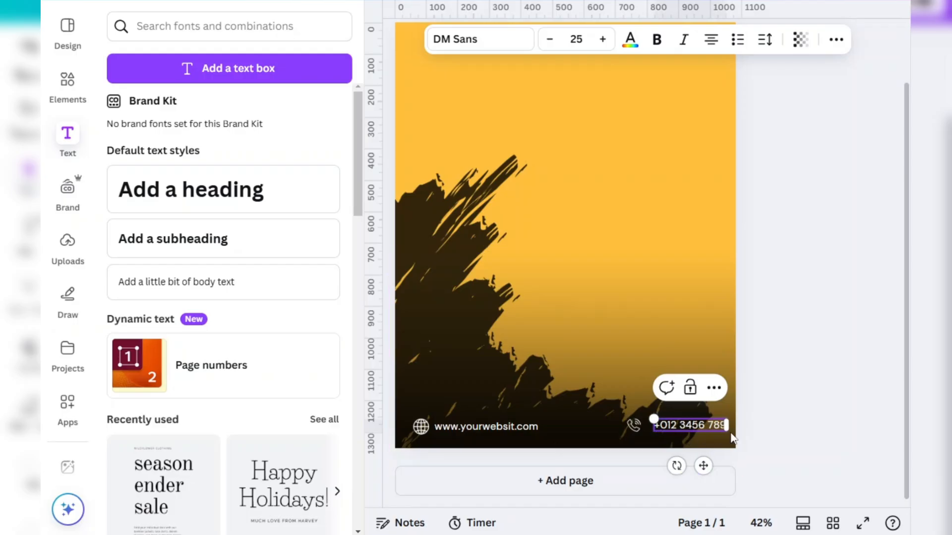
# - Move the phone number closer to the phone icon
pyautogui.moveTo(703, 466); pyautogui.dragTo(696, 465)
pyautogui.click(797, 380)
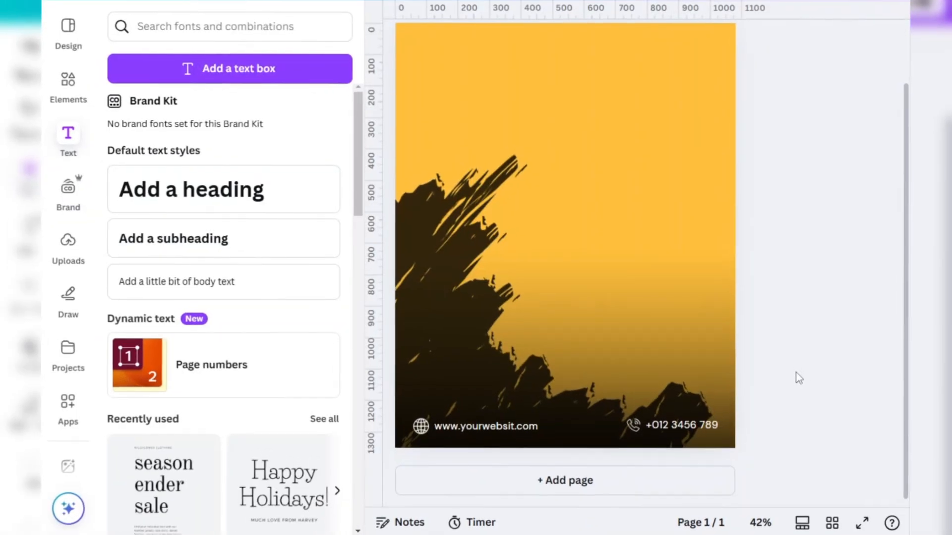
# - Look through the uploaded images for a suitable clothing photo
pyautogui.click(67, 245)
pyautogui.scroll(-15, 270, 278)
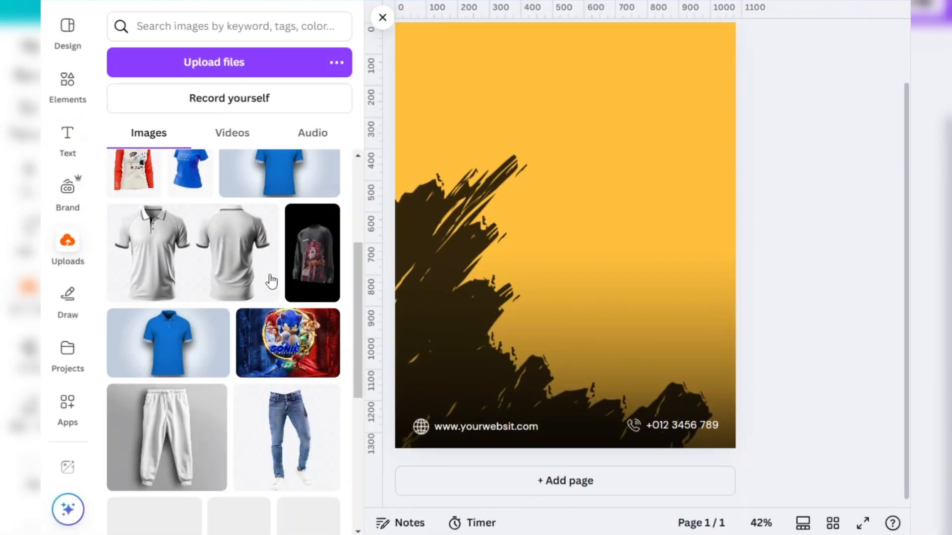
pyautogui.scroll(10, 266, 309)
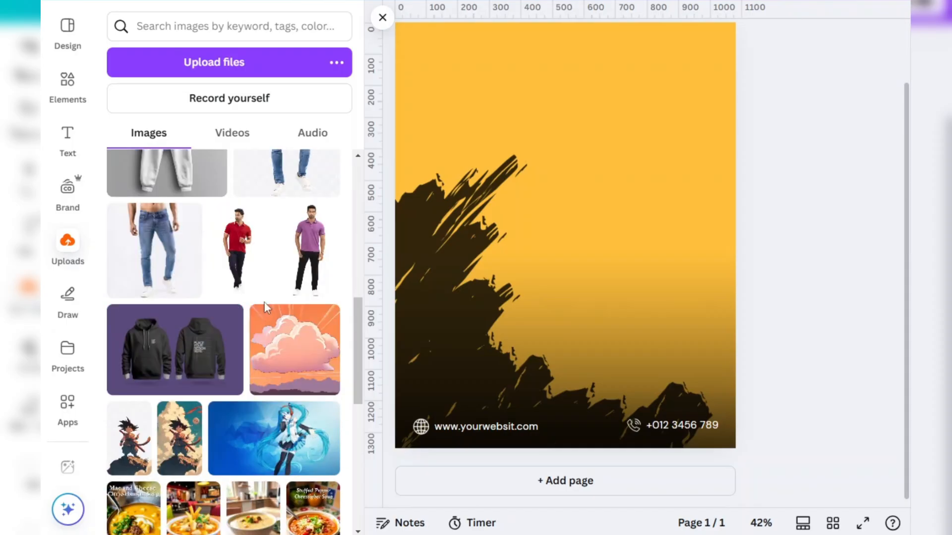
pyautogui.scroll(5, 266, 308)
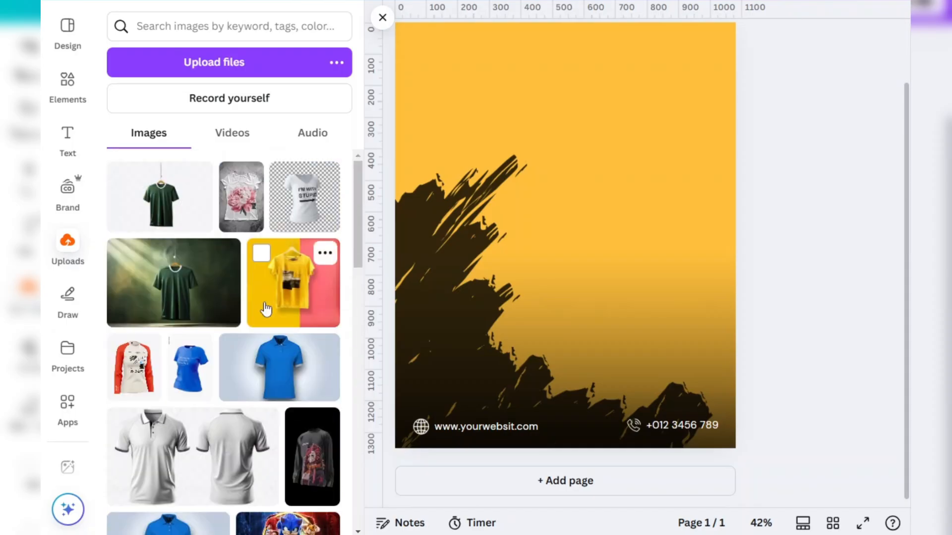
pyautogui.scroll(-5, 266, 309)
pyautogui.scroll(-5, 267, 308)
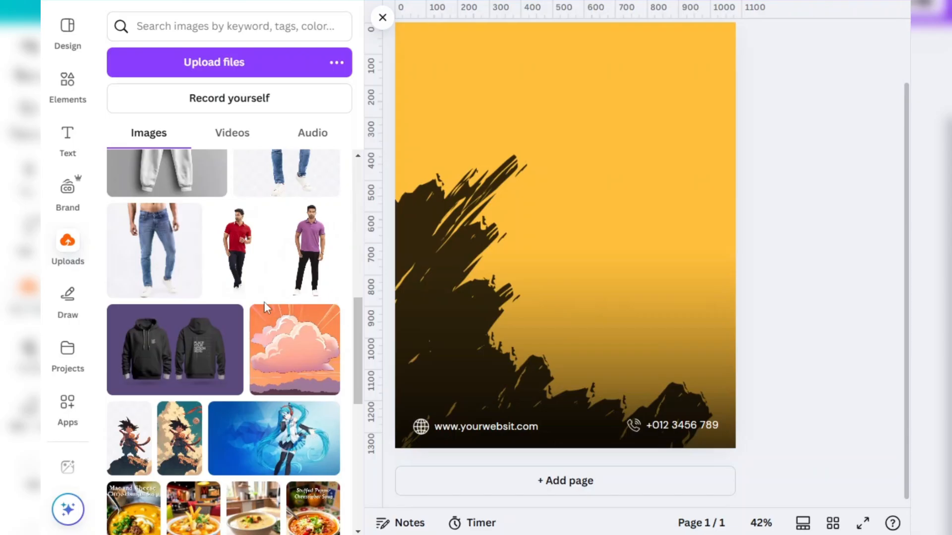
pyautogui.scroll(10, 267, 309)
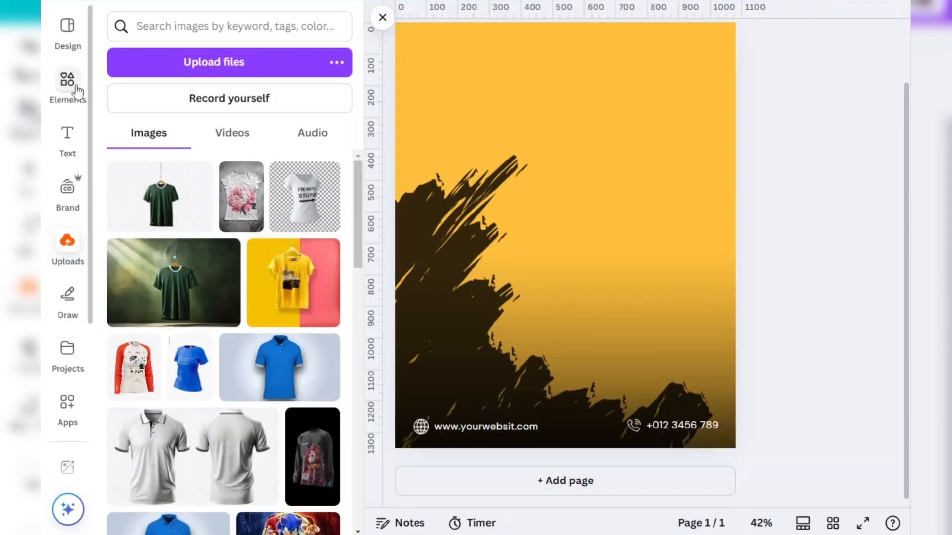
# - Search the photo elements for "hoodie" and add the picture of the man in the yellow hoodie against a building
pyautogui.click(202, 27)
pyautogui.write('hoodie')
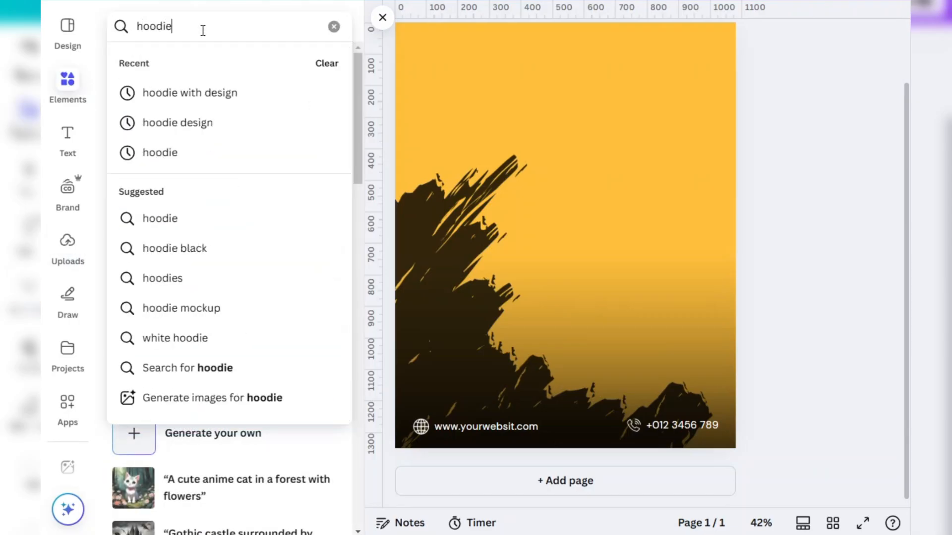
pyautogui.press('Return')
pyautogui.click(321, 240)
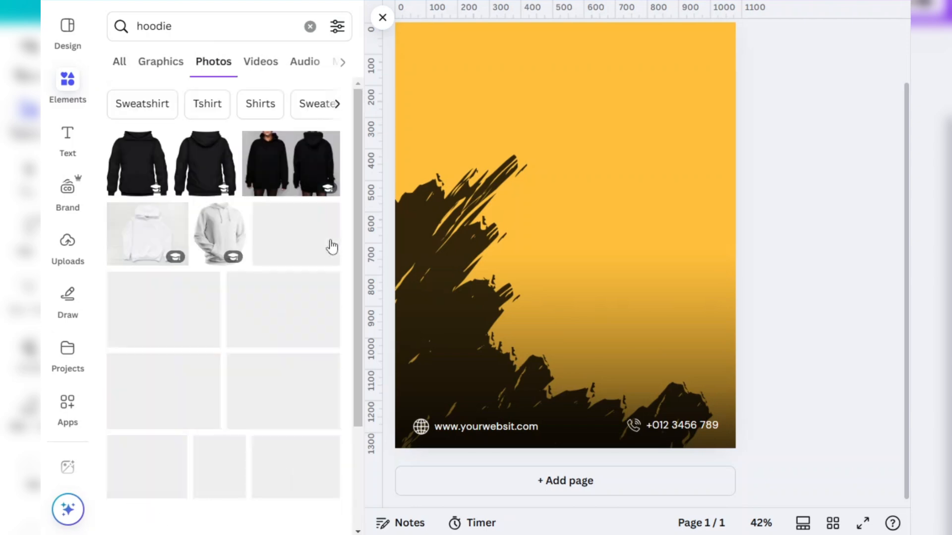
pyautogui.scroll(-3, 269, 296)
pyautogui.scroll(-15, 270, 296)
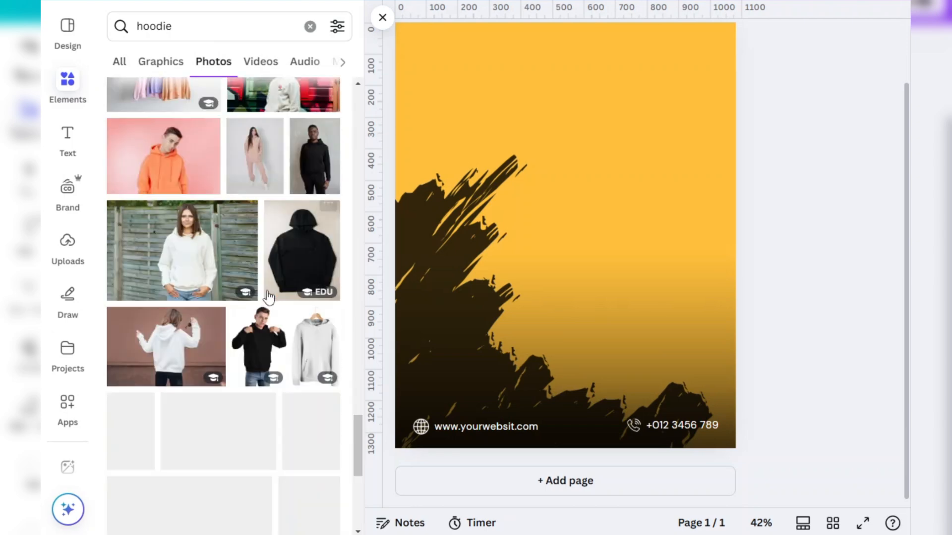
pyautogui.scroll(-5, 269, 296)
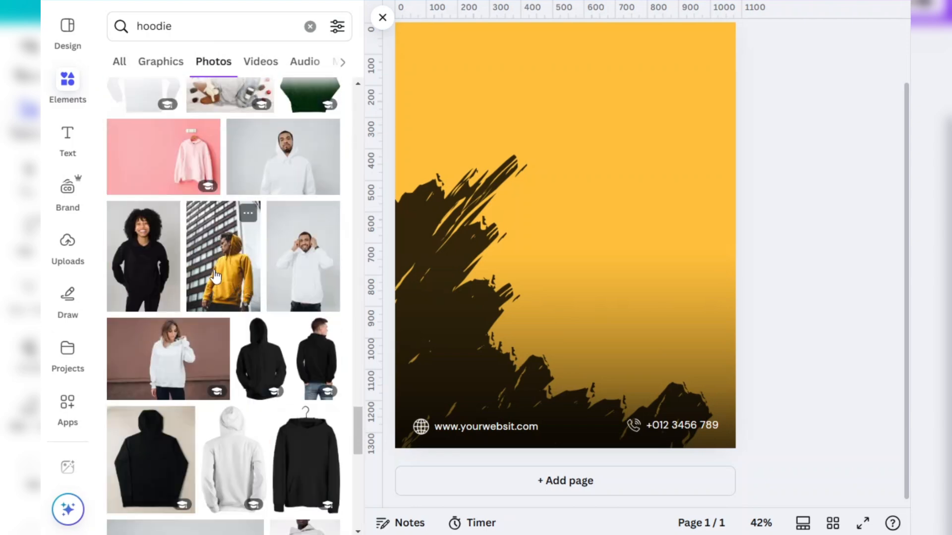
pyautogui.click(214, 274)
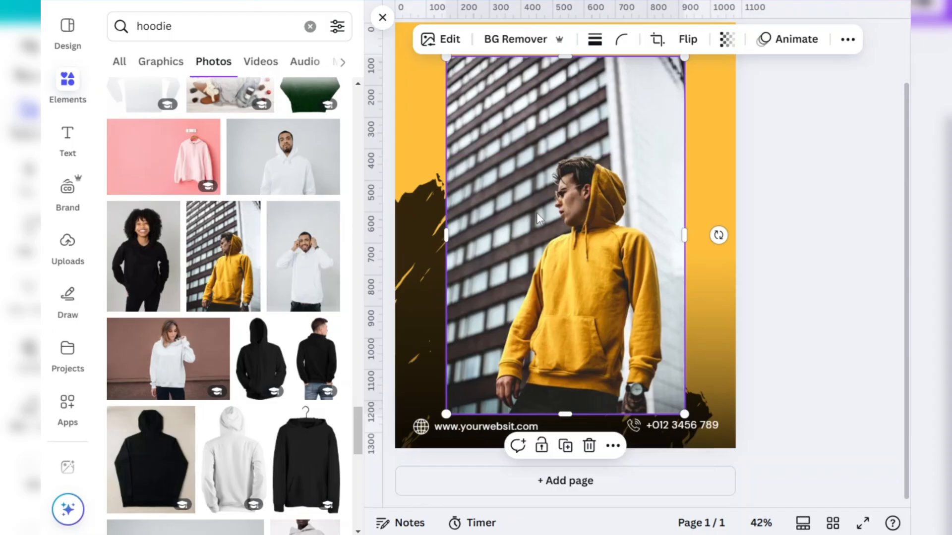
# - Remove the hoodie photo's background and enlarge the cut-out man over the right side of the page
pyautogui.moveTo(578, 213); pyautogui.dragTo(616, 245)
pyautogui.click(513, 40)
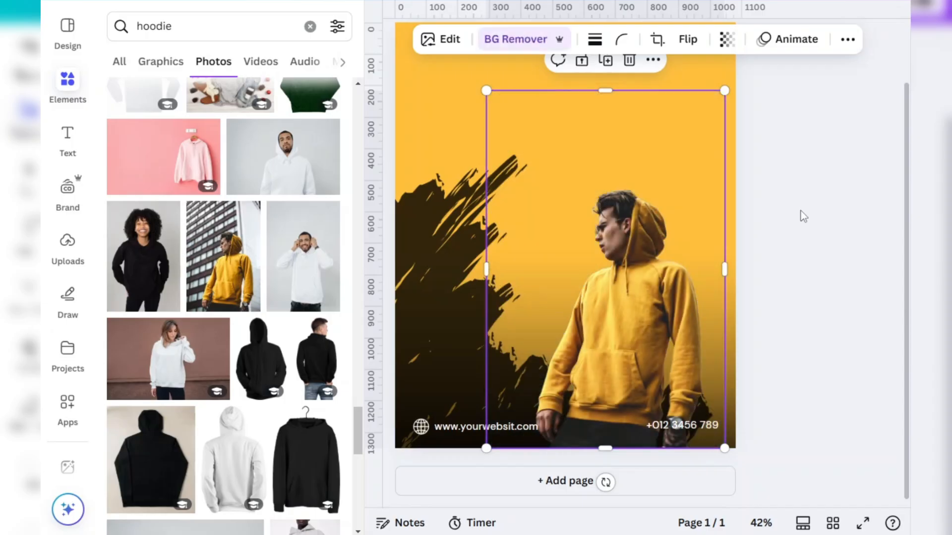
pyautogui.scroll(2, 734, 273)
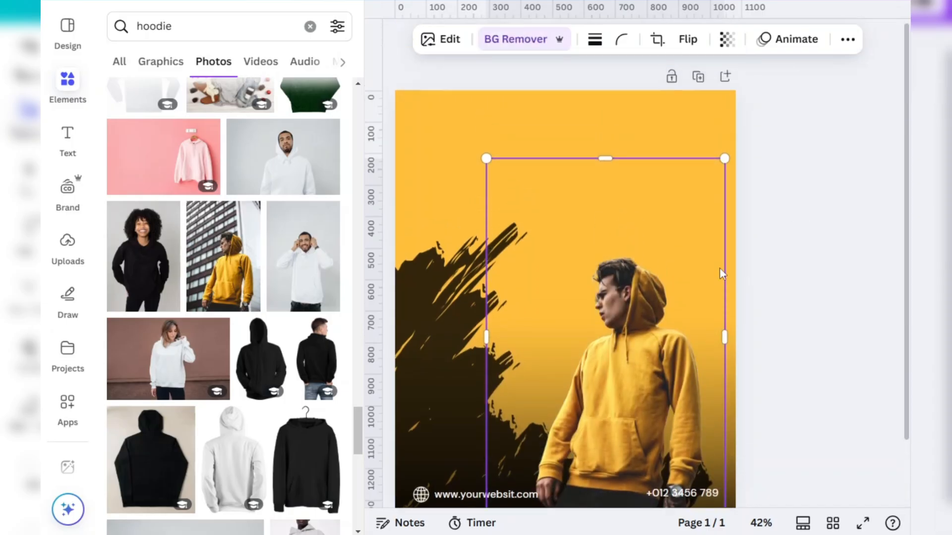
pyautogui.moveTo(488, 160); pyautogui.dragTo(400, 90)
pyautogui.moveTo(618, 323); pyautogui.dragTo(633, 325)
pyautogui.scroll(-2, 633, 325)
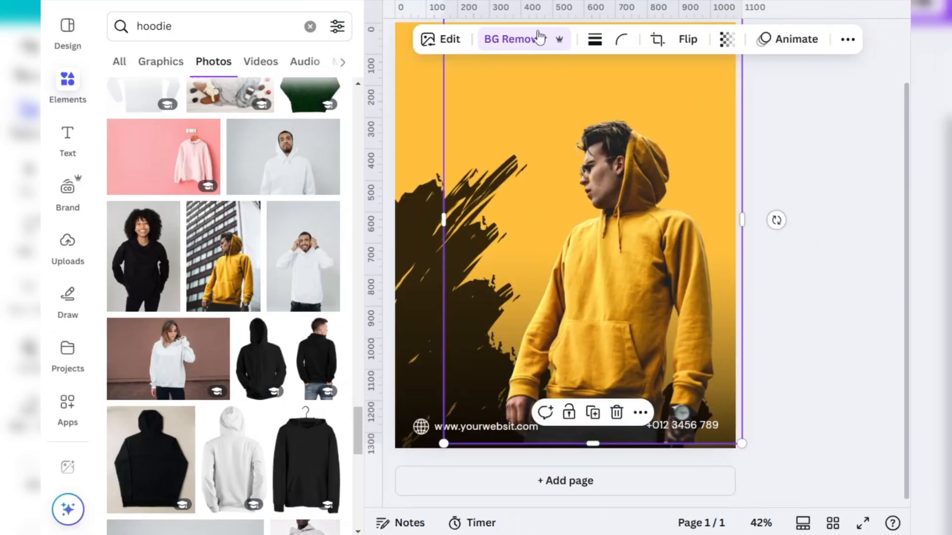
# - Reorder the man's layer so that he sits behind the bottom gradient and the contact details
pyautogui.click(848, 39)
pyautogui.click(778, 75)
pyautogui.moveTo(216, 249); pyautogui.dragTo(206, 391)
pyautogui.click(847, 196)
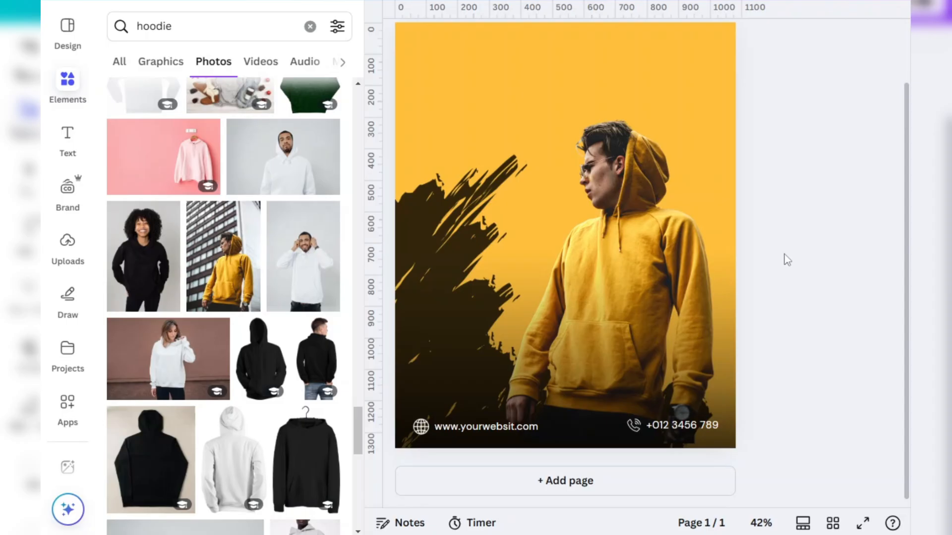
# - Add a text box reading "your" and place it near the page's upper left corner
pyautogui.scroll(2, 784, 254)
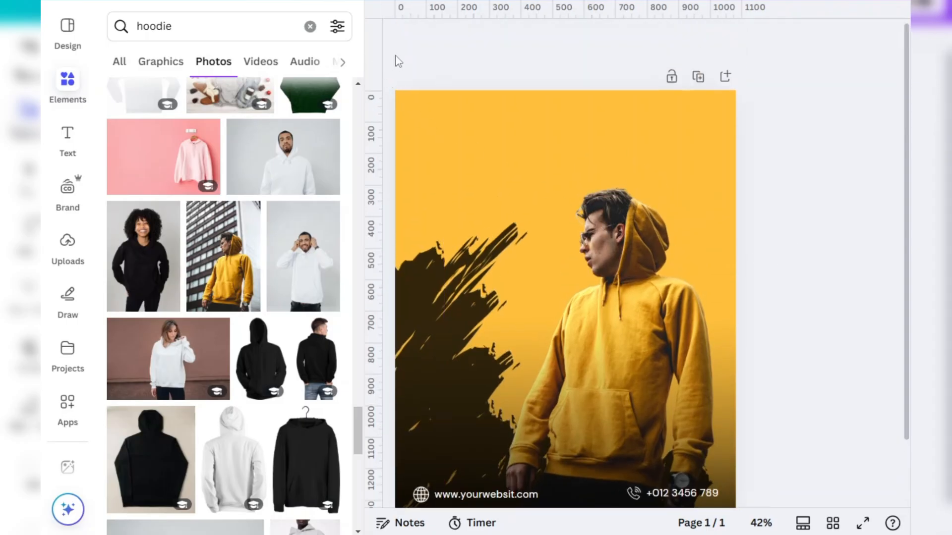
pyautogui.click(67, 137)
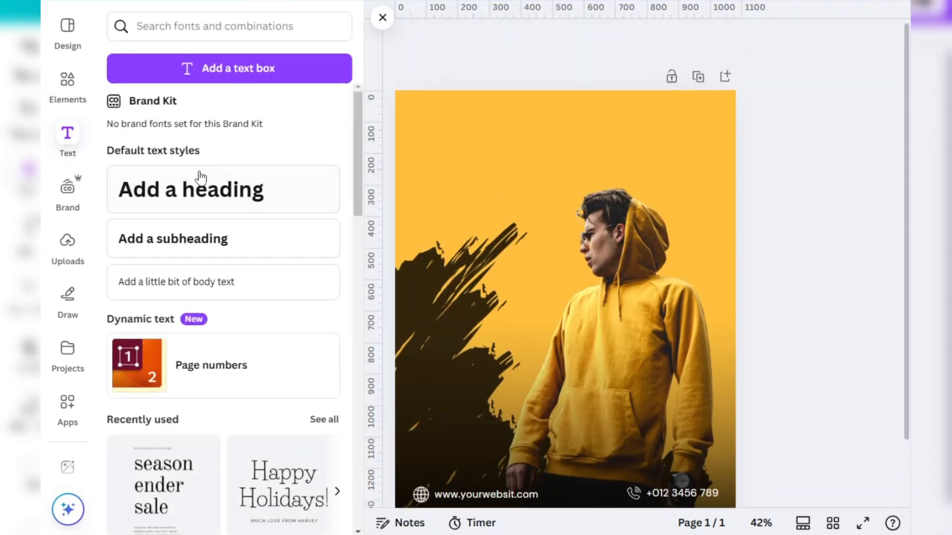
pyautogui.click(230, 68)
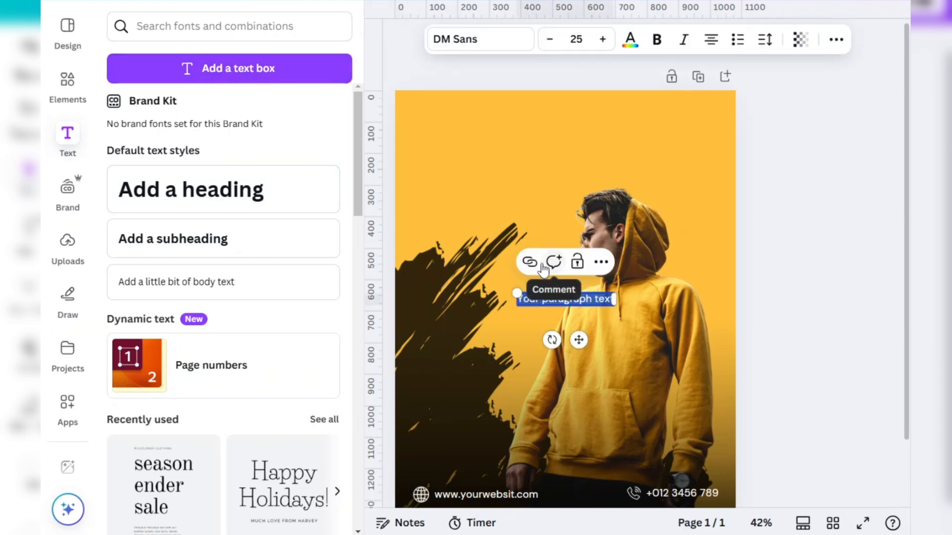
pyautogui.write('your')
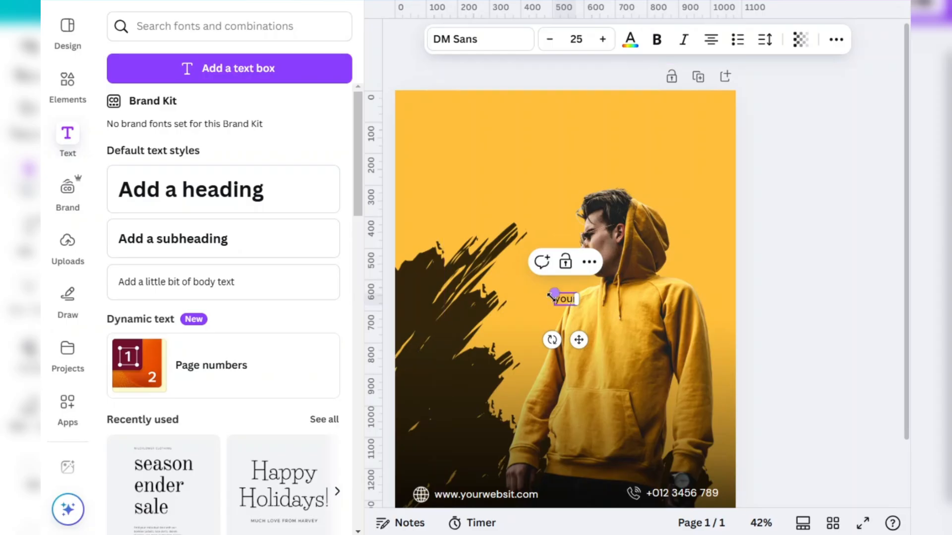
pyautogui.moveTo(579, 339); pyautogui.dragTo(471, 150)
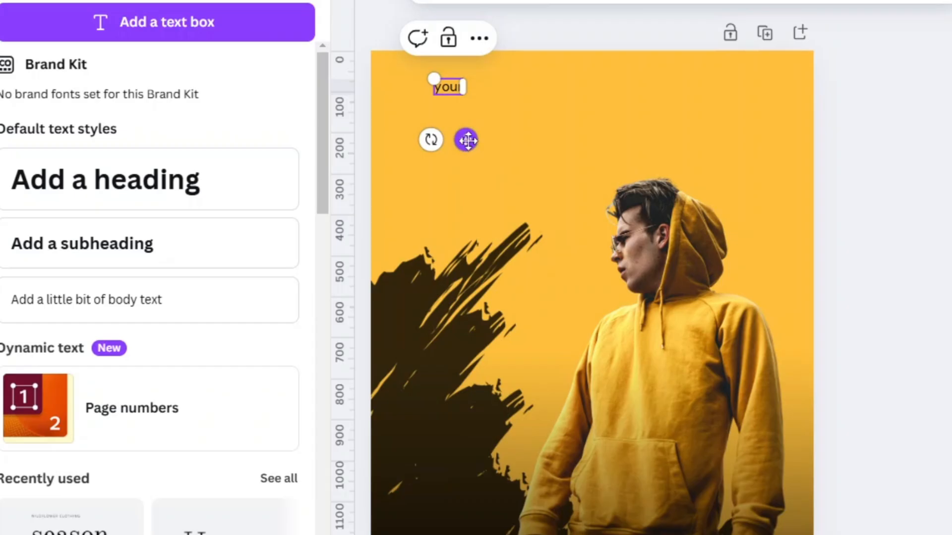
# - Duplicate the text directly below as "LOGO" and turn the upper line into bold, uppercase "YOUR"
pyautogui.moveTo(463, 139)
pyautogui.mouseDown()
pyautogui.moveTo(477, 138)
pyautogui.moveTo(478, 147)
pyautogui.mouseUp()
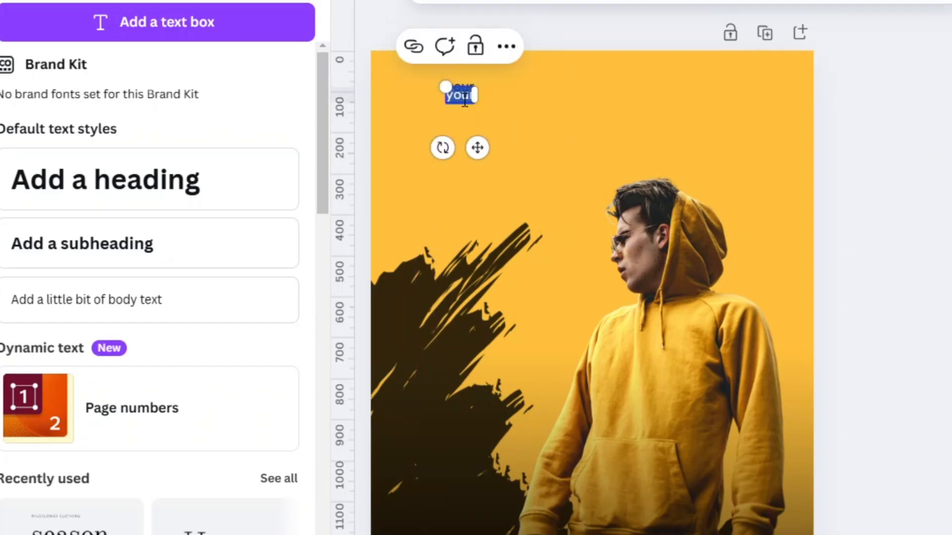
pyautogui.hotkey('ctrl', 'z')
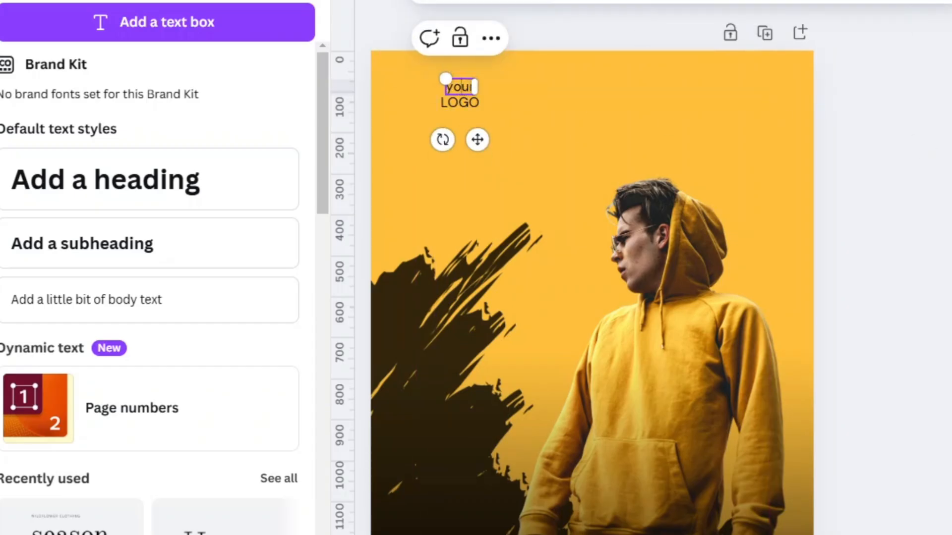
pyautogui.click(848, 130)
pyautogui.click(461, 87)
pyautogui.click(709, 1)
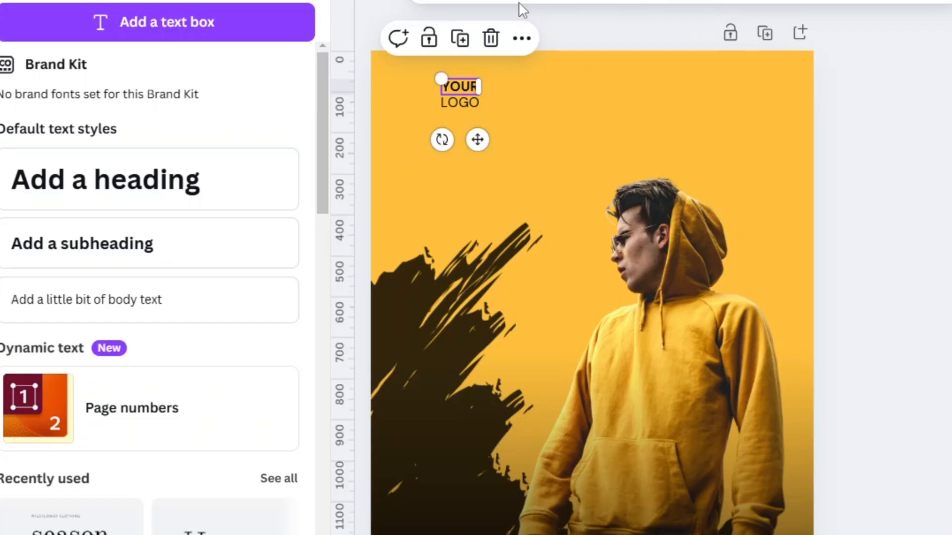
# - Move the YOUR and LOGO lines together closer to the page's upper left corner
pyautogui.click(461, 104)
pyautogui.click(842, 77)
pyautogui.click(463, 88)
pyautogui.keyDown('shift'); pyautogui.click(462, 104); pyautogui.keyUp('shift')
pyautogui.moveTo(473, 155); pyautogui.dragTo(435, 139)
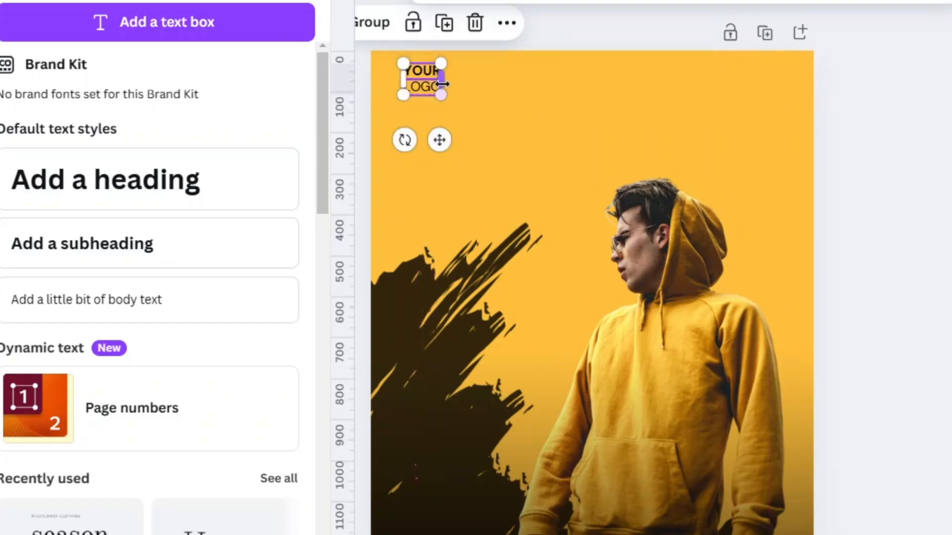
# - Widen the letter spacing of the YOUR LOGO text and shift it slightly away from the page's left edge
pyautogui.moveTo(443, 80); pyautogui.dragTo(452, 80)
pyautogui.click(813, 1)
pyautogui.moveTo(778, 63); pyautogui.dragTo(813, 63)
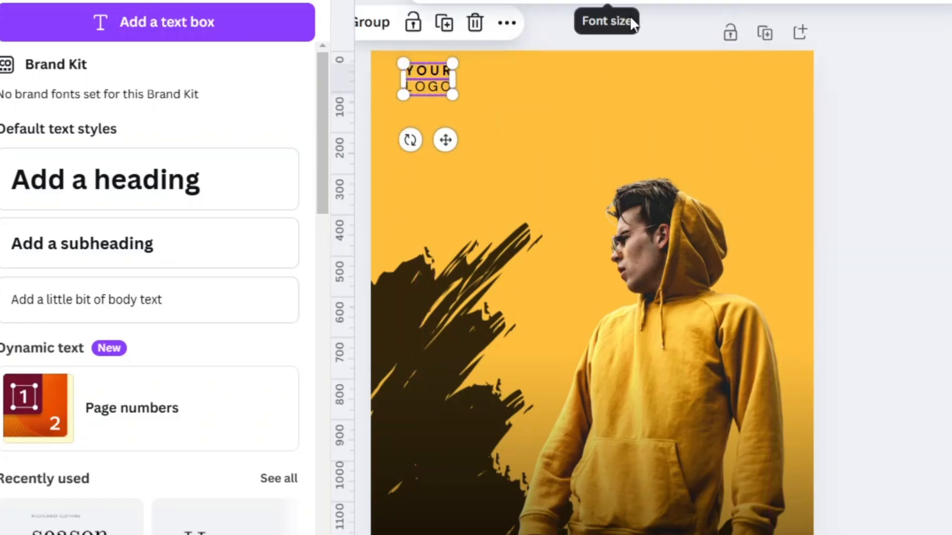
pyautogui.moveTo(445, 140); pyautogui.dragTo(456, 138)
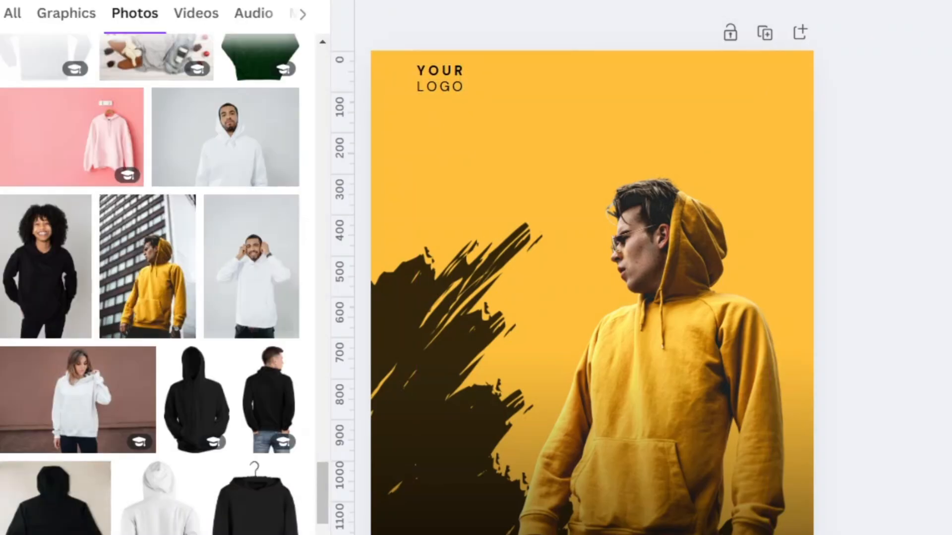
# - Browse logo elements, search the graphics for "cart" and try a cart graphic on the page
pyautogui.click(66, 13)
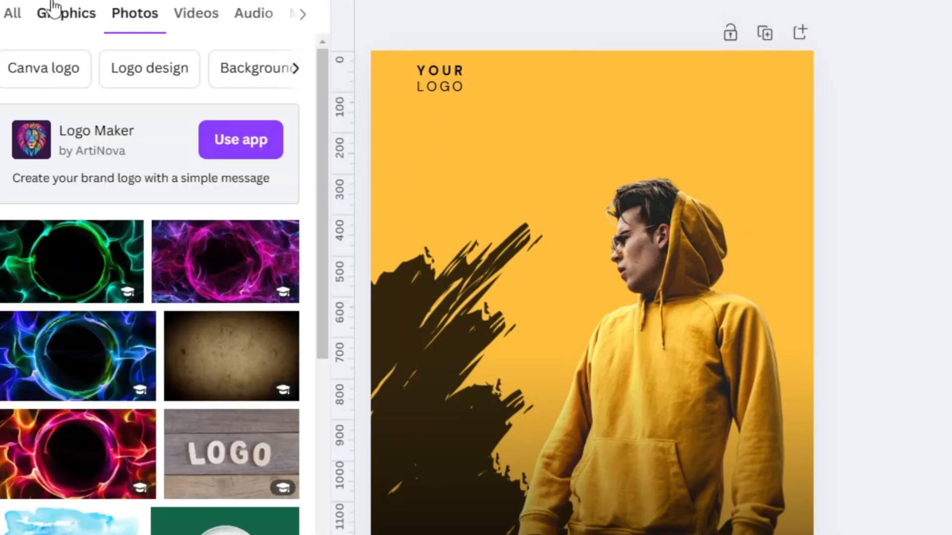
pyautogui.scroll(-17, 138, 371)
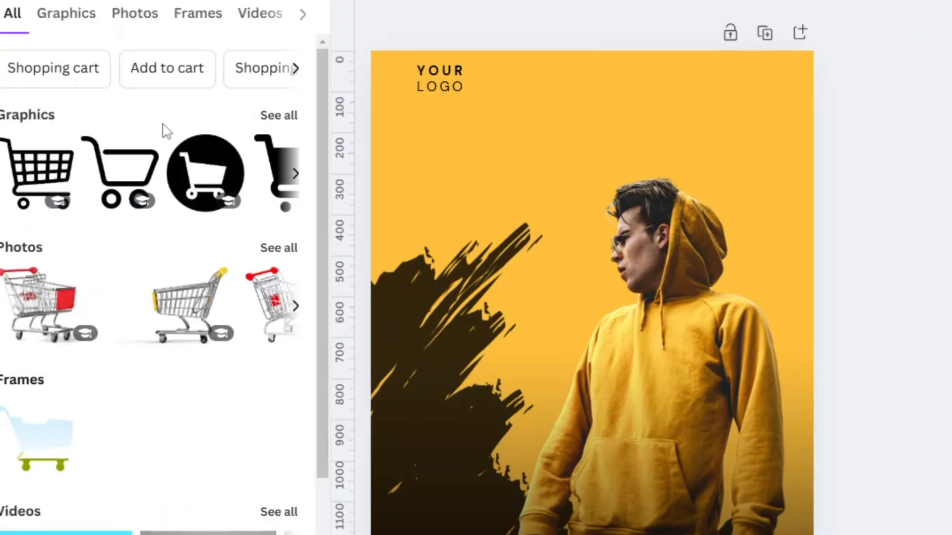
pyautogui.click(278, 115)
pyautogui.scroll(-10, 250, 340)
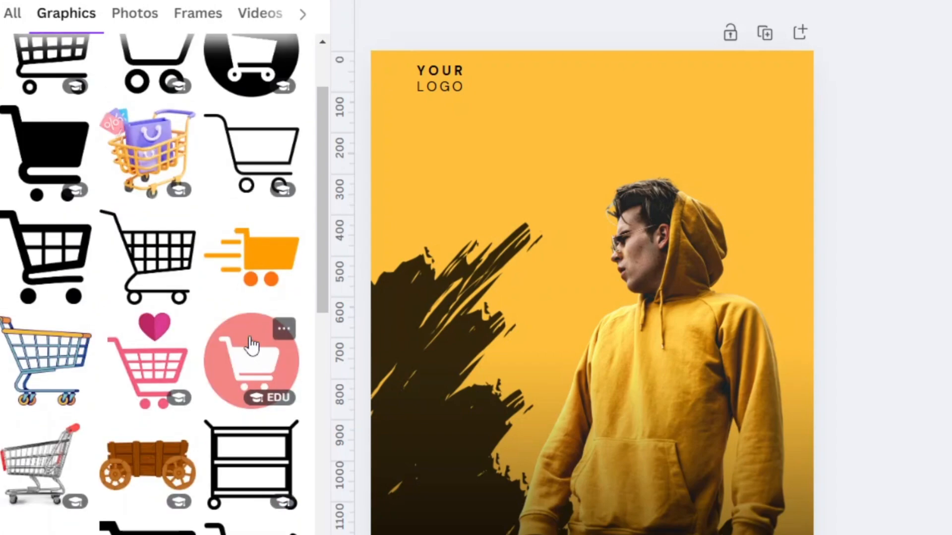
pyautogui.click(253, 347)
pyautogui.moveTo(503, 239); pyautogui.dragTo(616, 346)
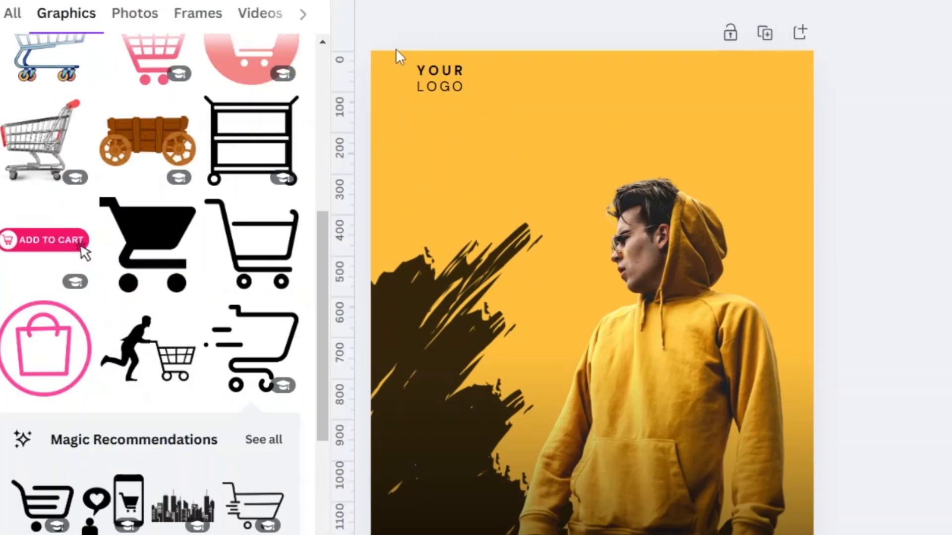
# - Add the black market stall graphic and fit it at a small size beside the YOUR LOGO text
pyautogui.scroll(-5, 160, 334)
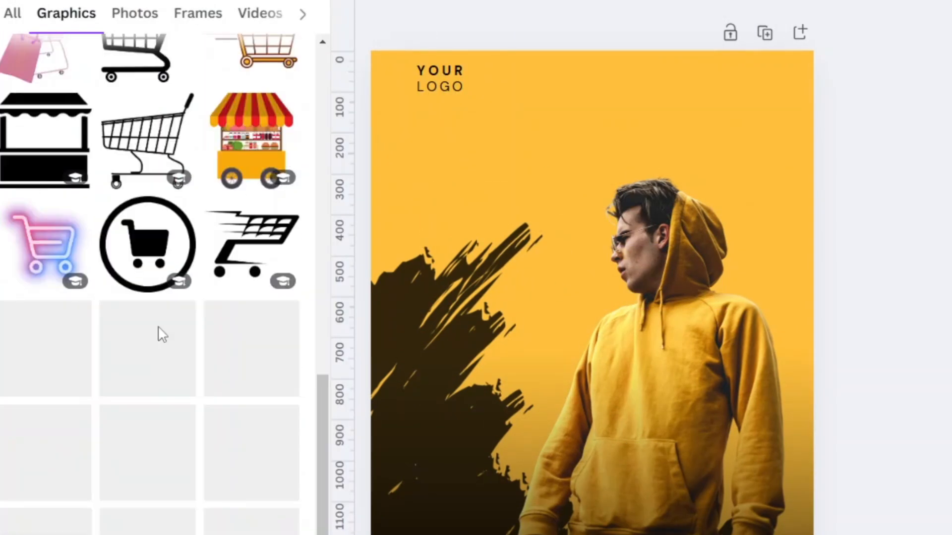
pyautogui.click(45, 139)
pyautogui.moveTo(681, 415); pyautogui.dragTo(464, 157)
pyautogui.click(454, 122)
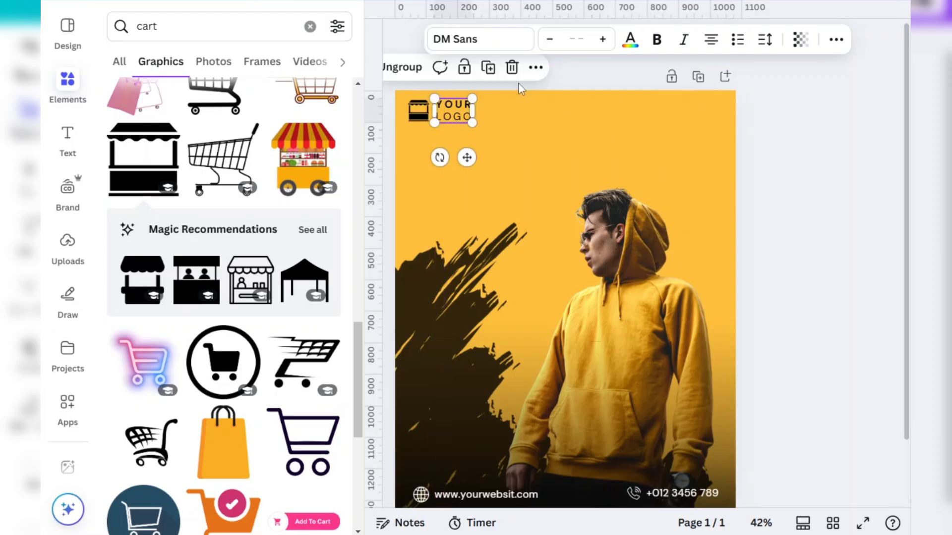
pyautogui.click(593, 80)
pyautogui.click(418, 113)
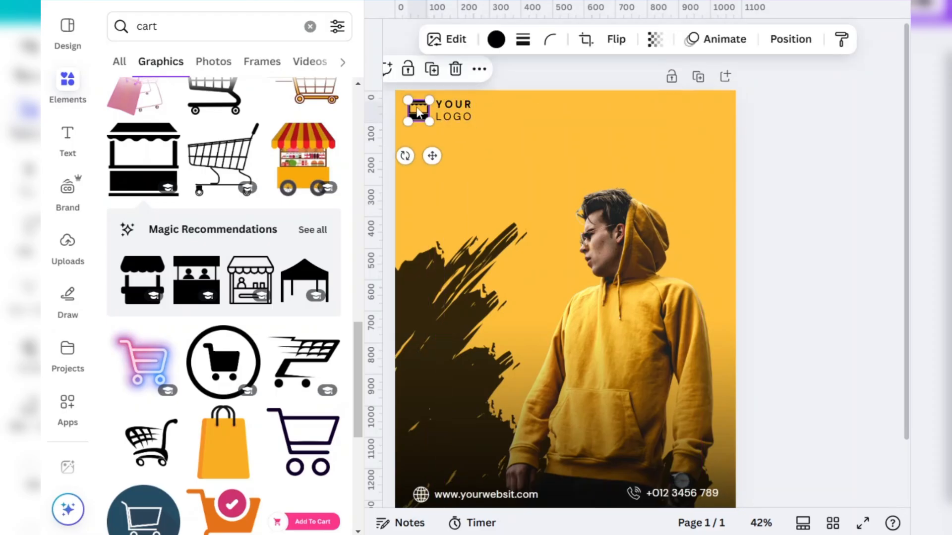
pyautogui.click(794, 123)
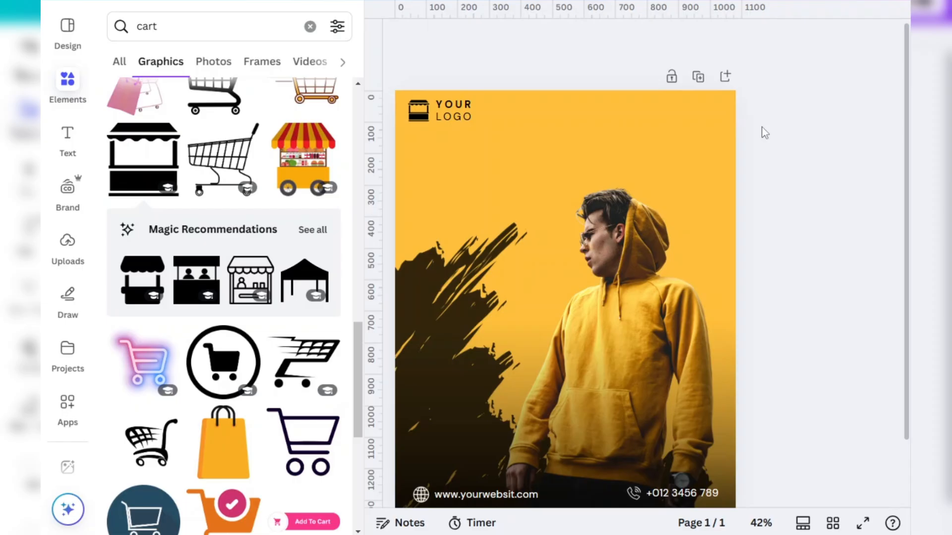
pyautogui.scroll(-3, 765, 133)
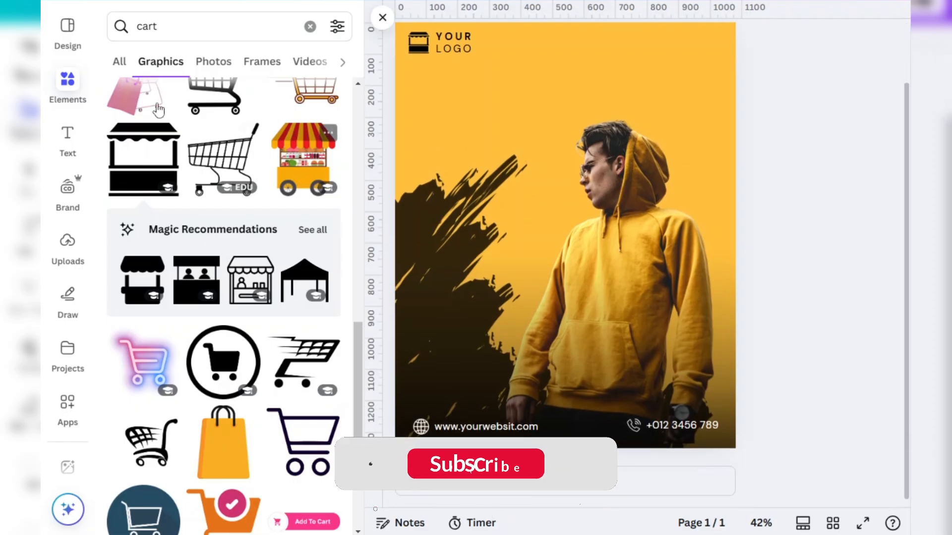
# - Add a text box reading NEW ARRIVAL to the page
pyautogui.click(68, 134)
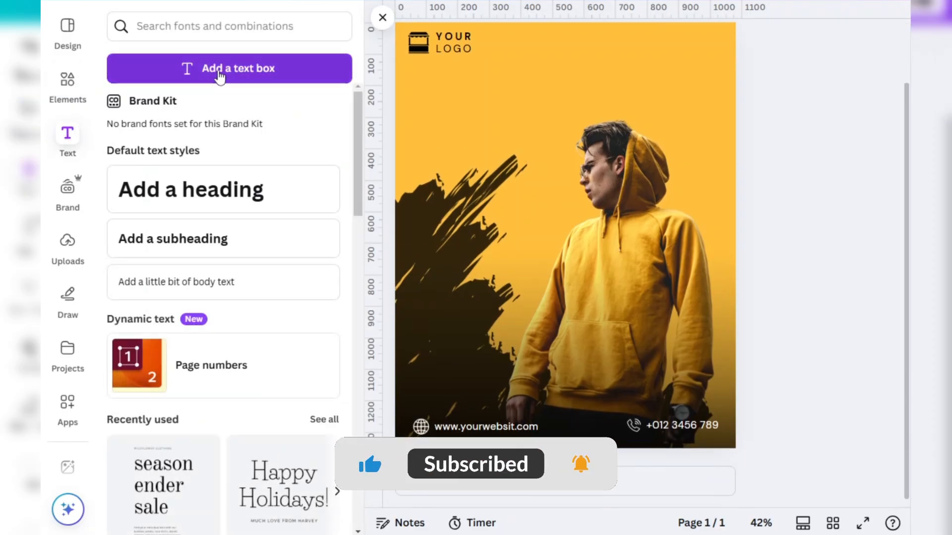
pyautogui.click(237, 69)
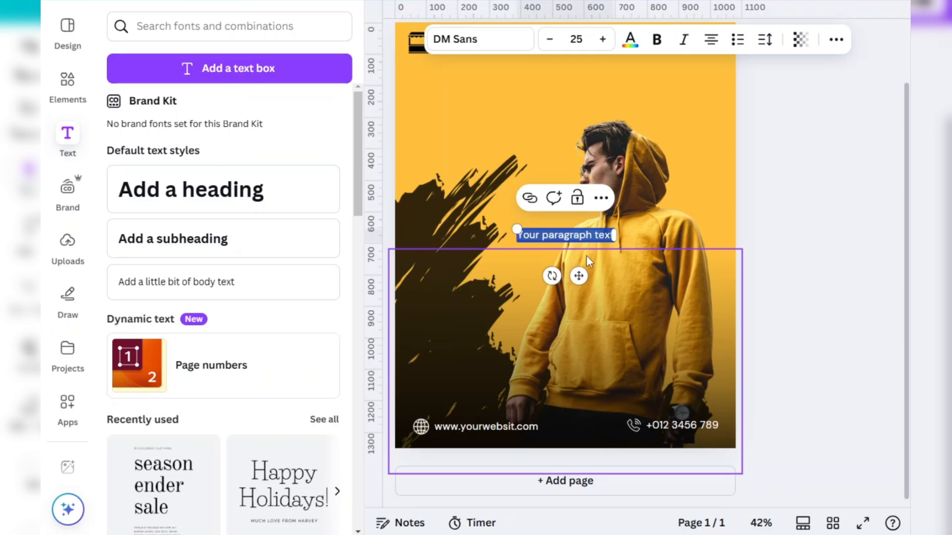
pyautogui.write('NEW')
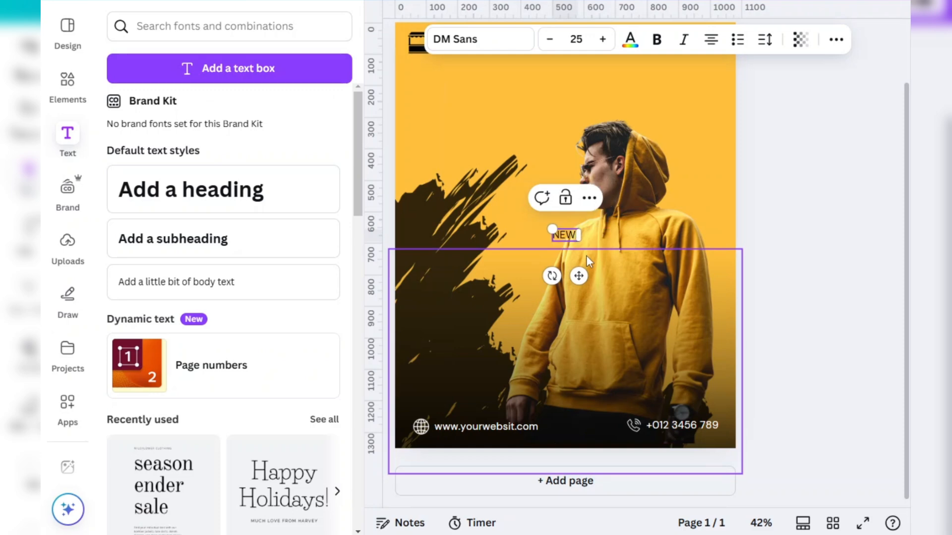
pyautogui.write(' ARRIV')
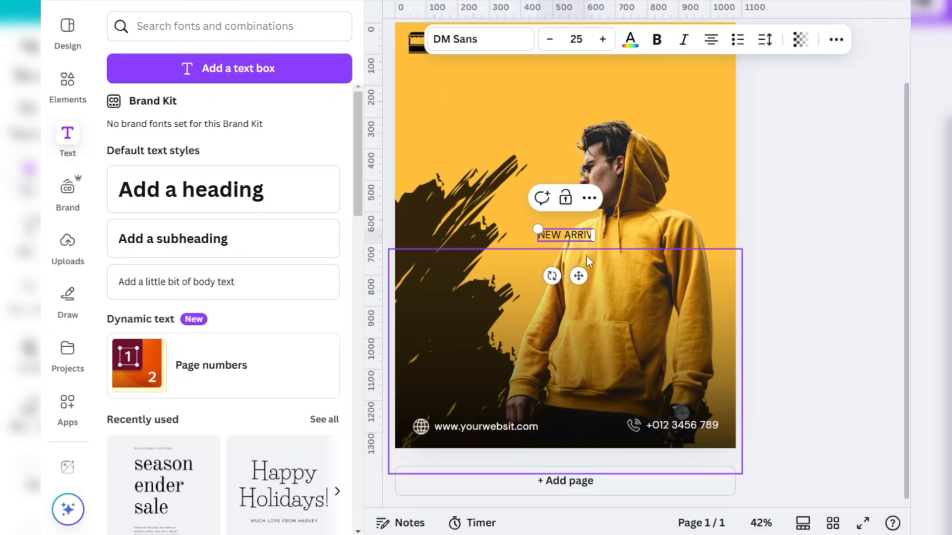
pyautogui.write('AL')
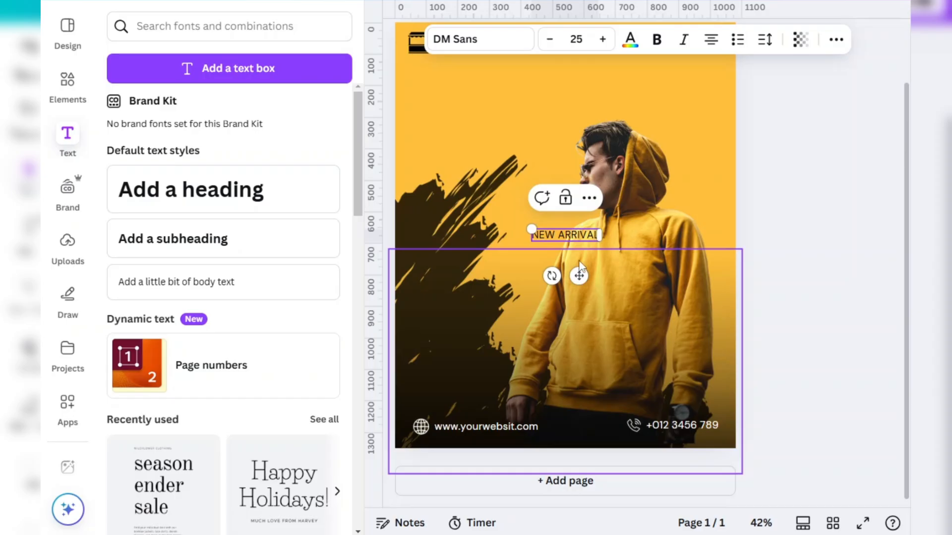
# - Try the Celandine and Louisville II handwriting fonts on the NEW ARRIVAL text and enlarge it across the upper part of the page
pyautogui.click(494, 38)
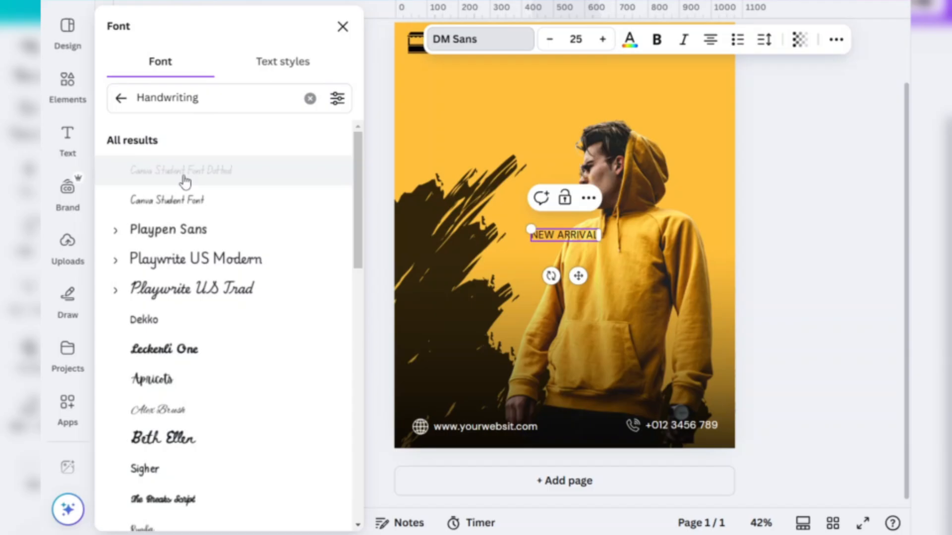
pyautogui.scroll(-5, 206, 327)
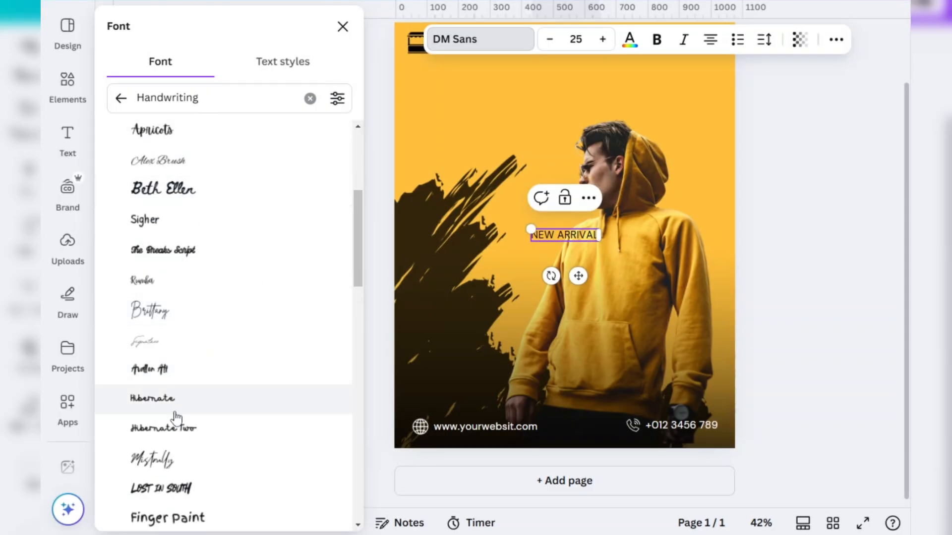
pyautogui.scroll(-5, 178, 407)
pyautogui.click(183, 392)
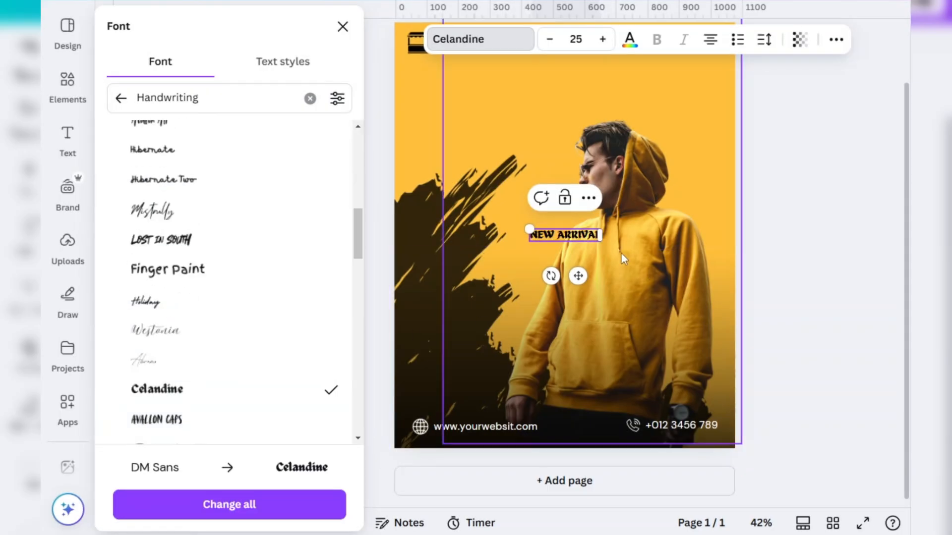
pyautogui.scroll(-4, 225, 420)
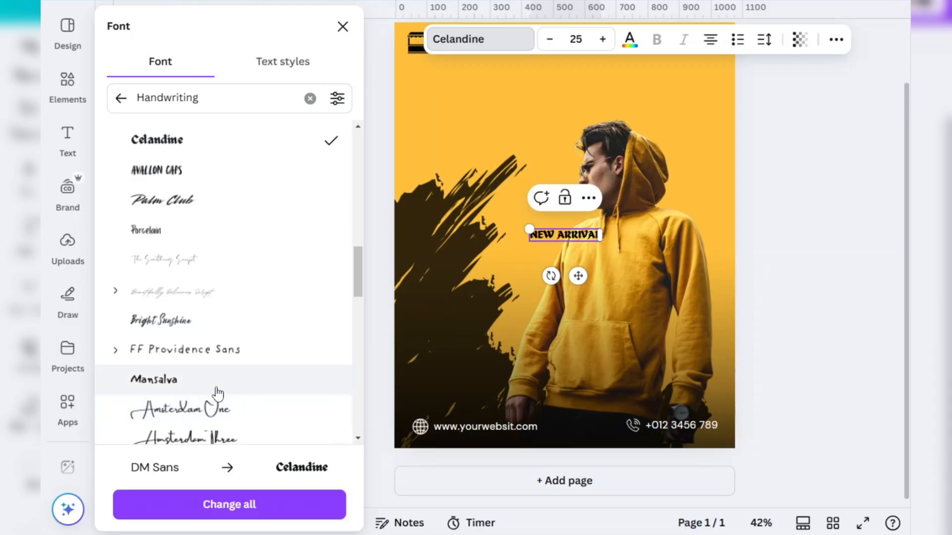
pyautogui.scroll(-4, 216, 394)
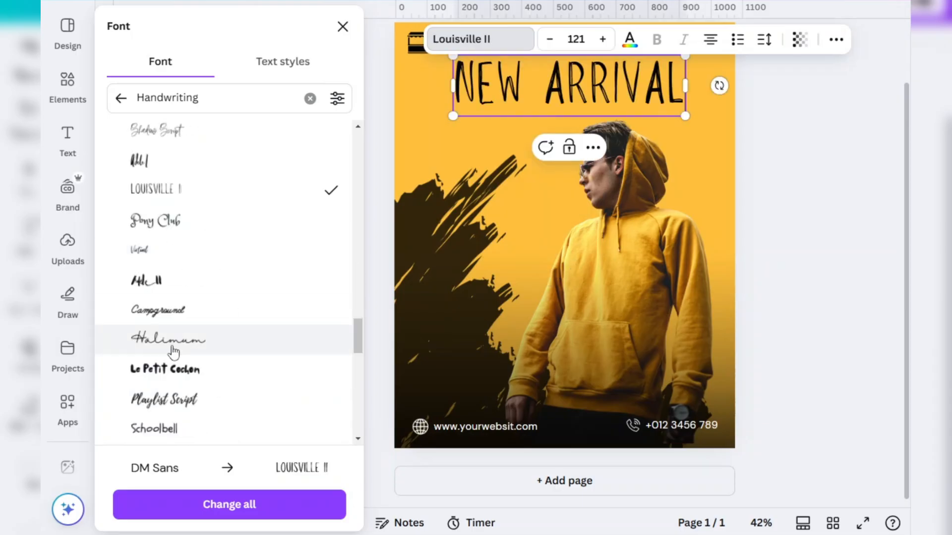
# - Set the NEW ARRIVAL heading in the Sunday font at size 117, spanning the page width just below the logo
pyautogui.scroll(-12, 174, 353)
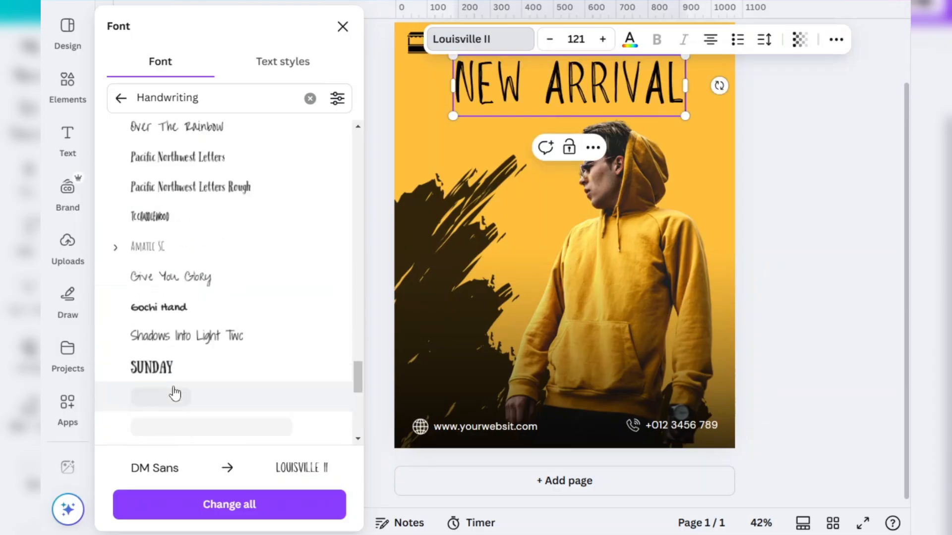
pyautogui.click(180, 255)
pyautogui.moveTo(404, 120); pyautogui.dragTo(408, 84)
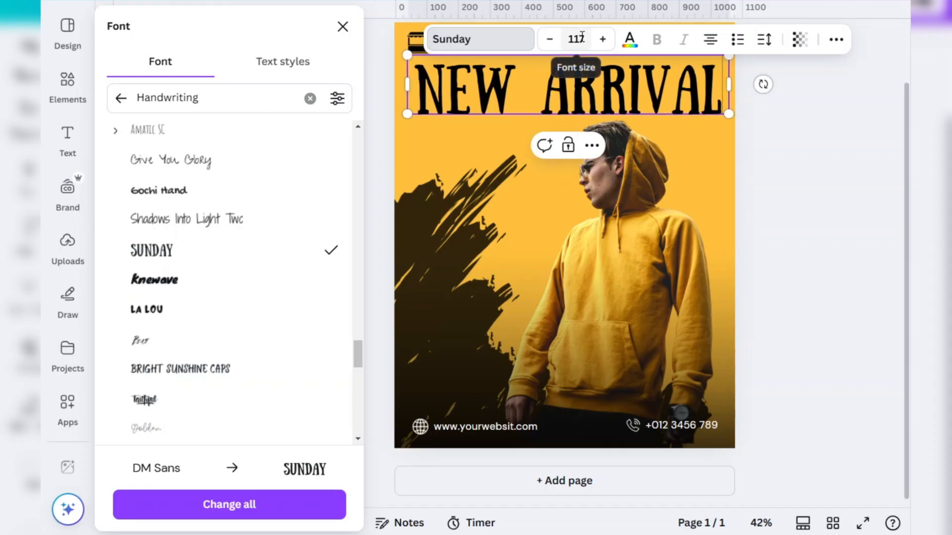
pyautogui.click(782, 170)
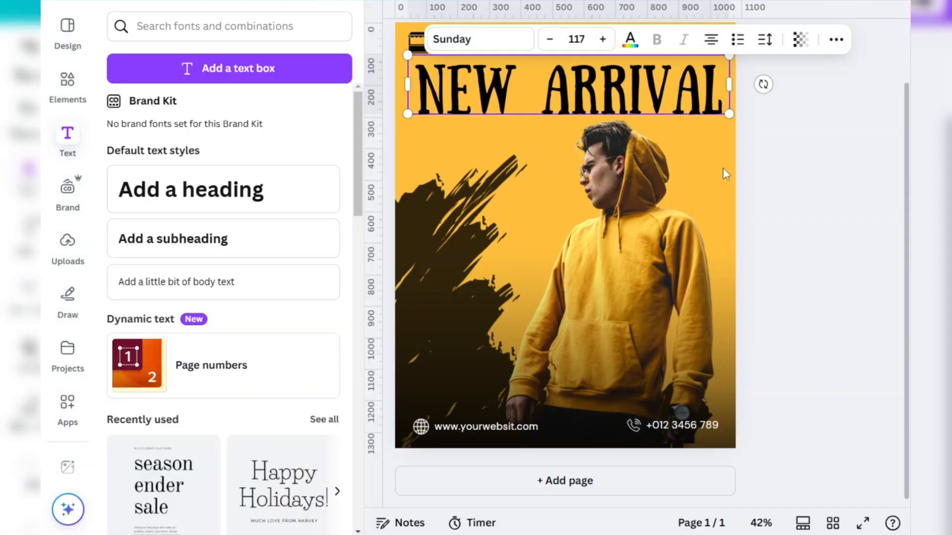
pyautogui.scroll(2, 605, 218)
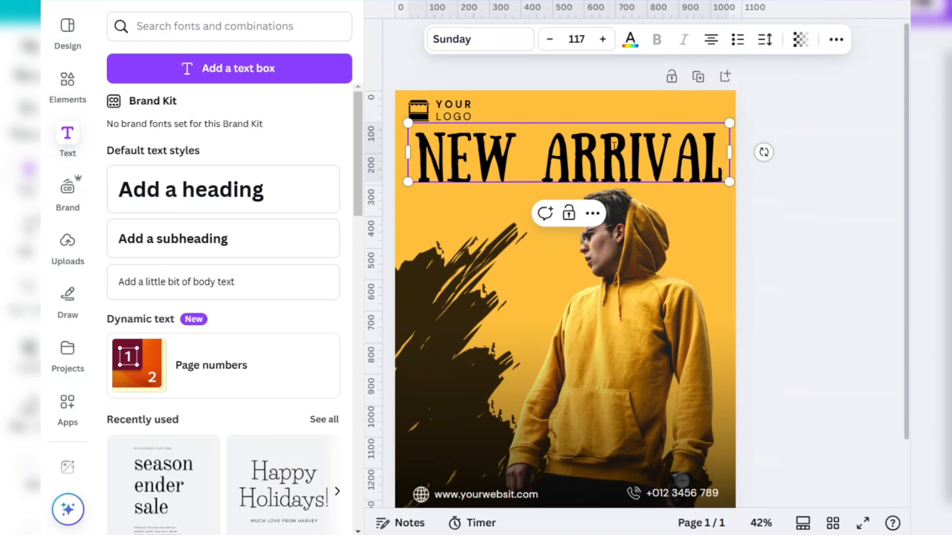
pyautogui.click(744, 162)
# - Duplicate the NEW ARRIVAL heading and place the copy directly beneath the original
pyautogui.click(683, 168)
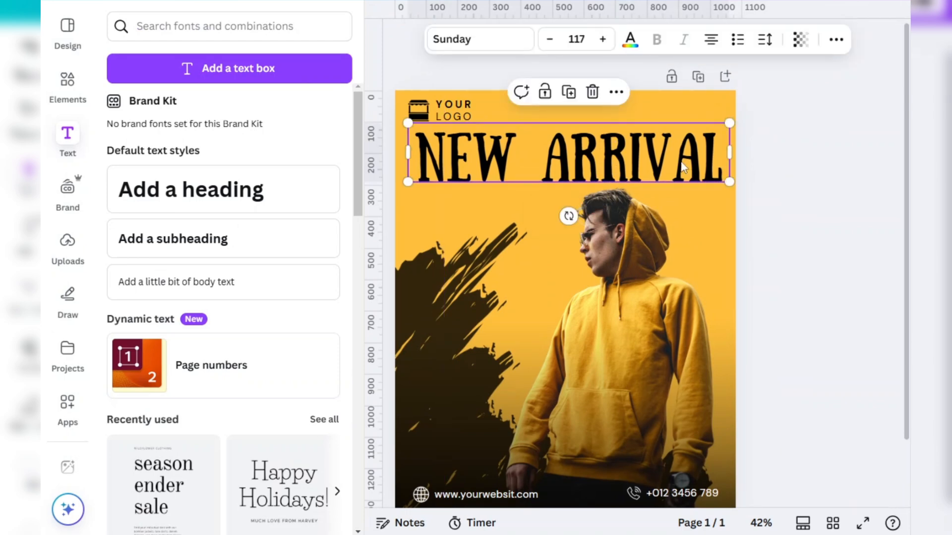
pyautogui.hotkey('ctrl', 'd')
pyautogui.moveTo(638, 180); pyautogui.dragTo(631, 220)
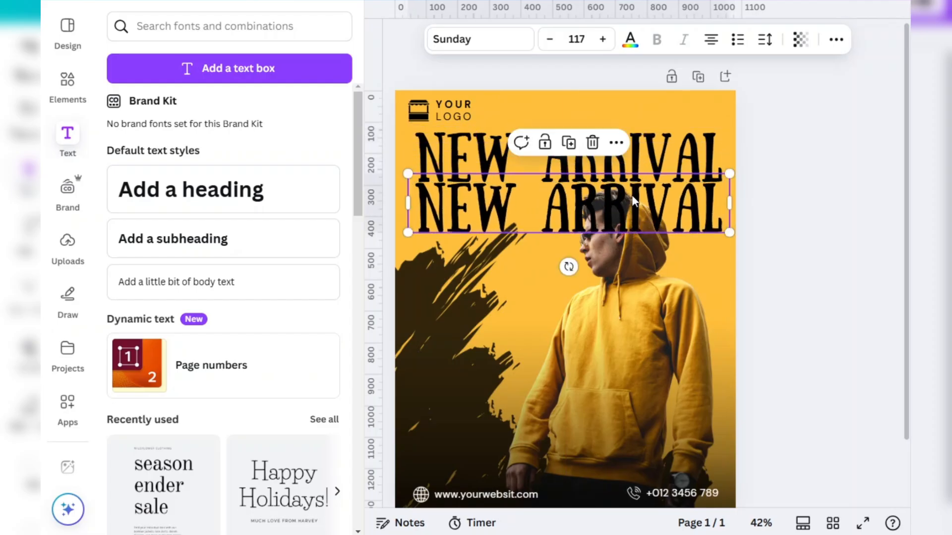
# - Apply the Hollow text effect with a thickness of 75 to the second NEW ARRIVAL line
pyautogui.click(848, 40)
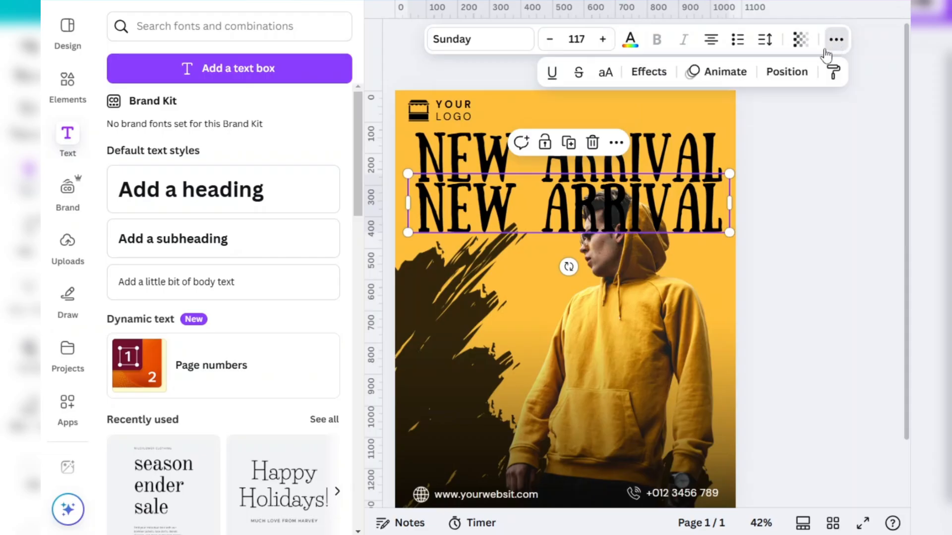
pyautogui.click(650, 73)
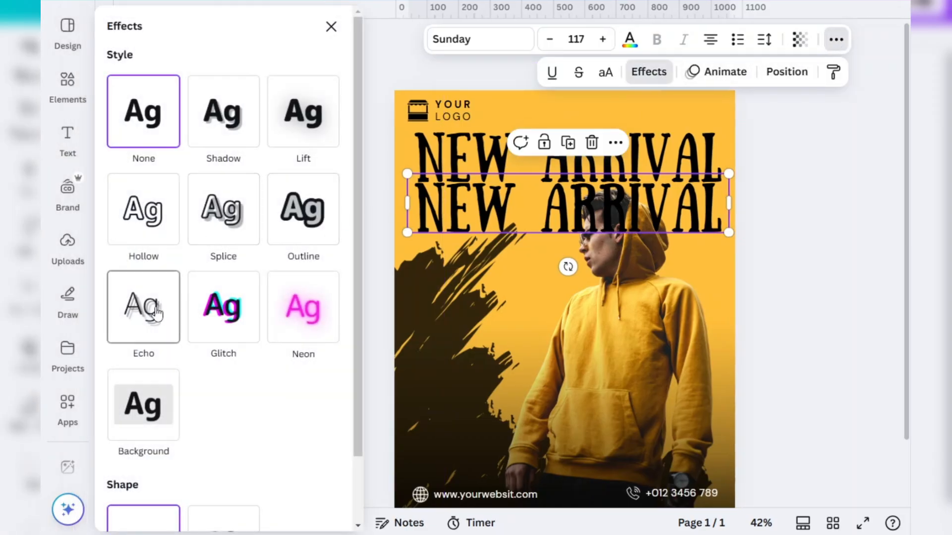
pyautogui.click(129, 223)
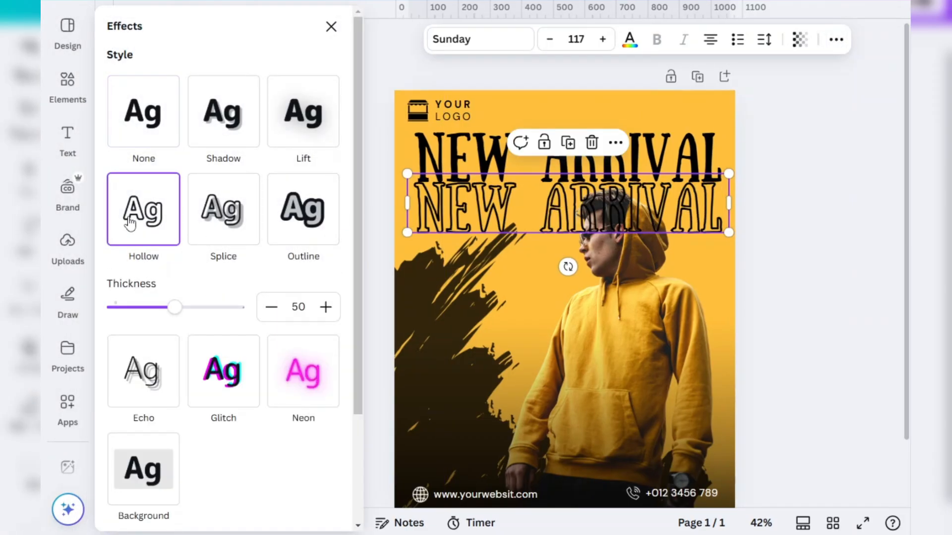
pyautogui.scroll(-3, 132, 223)
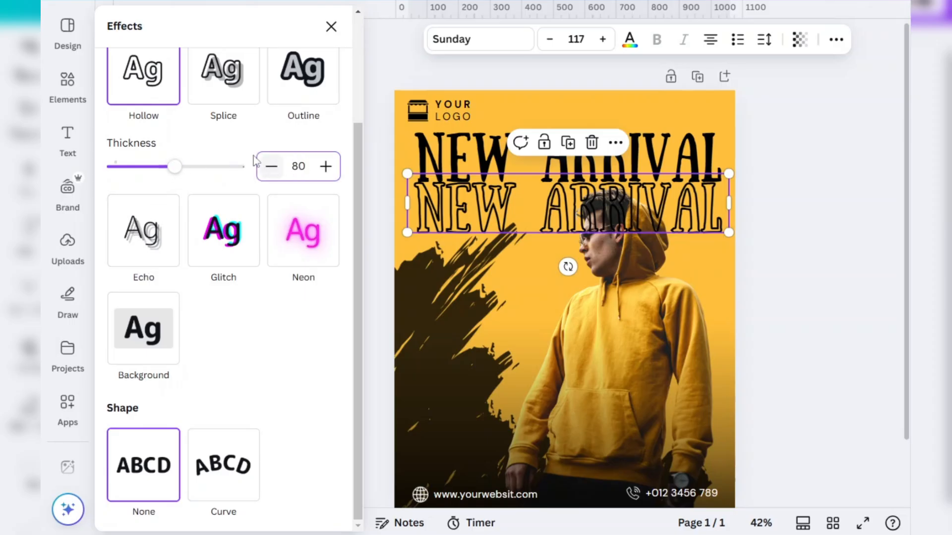
pyautogui.press('Return')
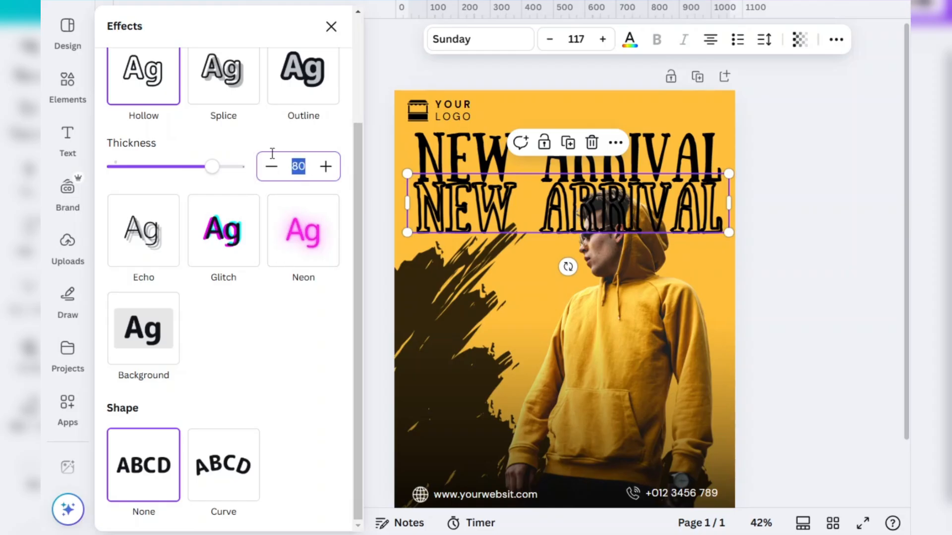
pyautogui.press('Return')
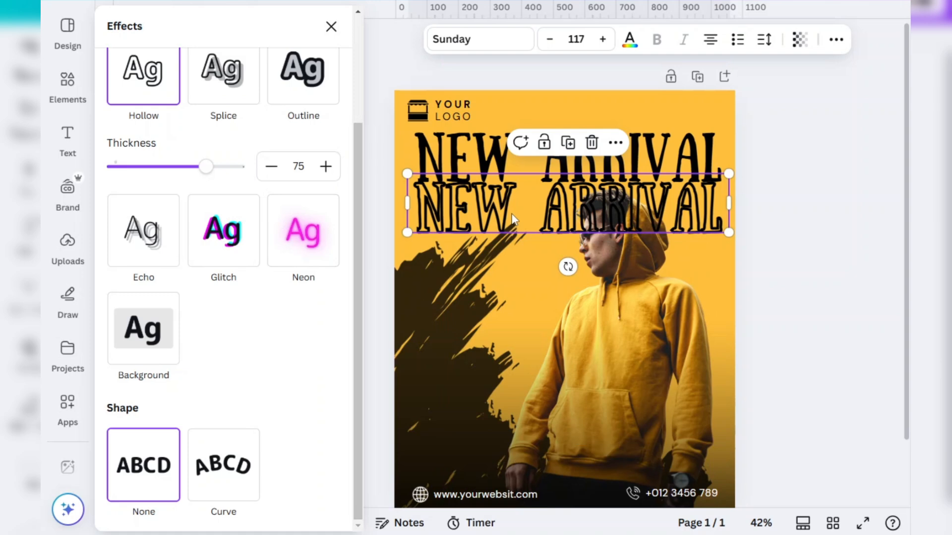
# - Duplicate the hollow NEW ARRIVAL line, place the copy directly below it and set its thickness to 50
pyautogui.hotkey('ctrl', 'd')
pyautogui.moveTo(516, 220); pyautogui.dragTo(570, 259)
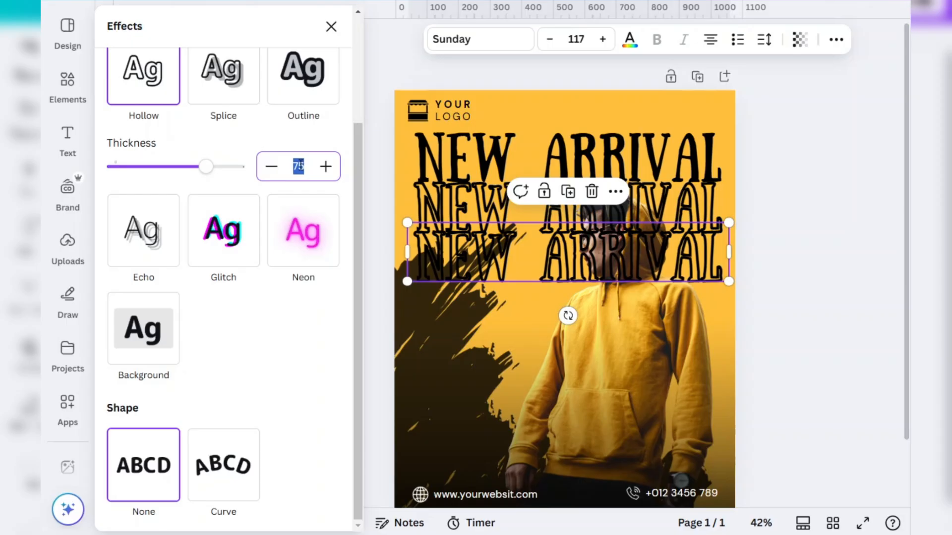
pyautogui.press('Return')
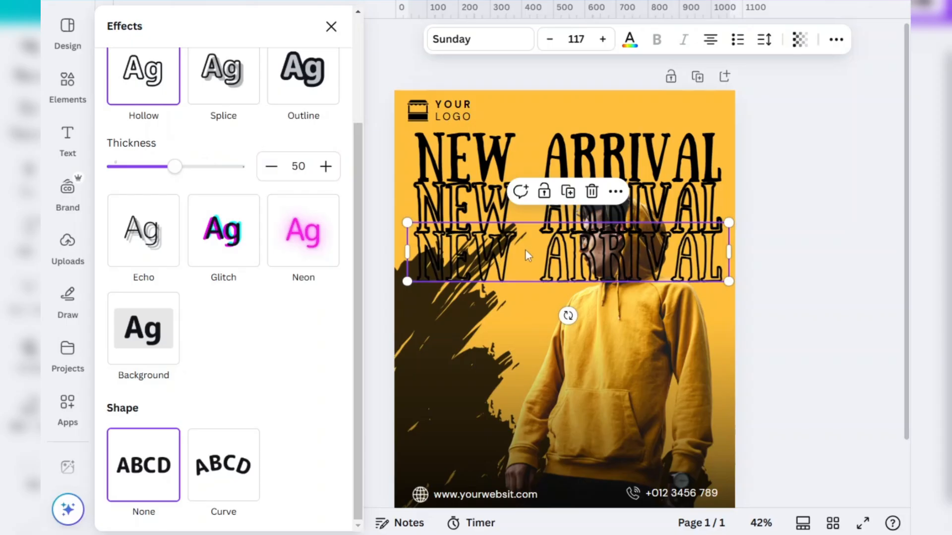
# - Add a fourth NEW ARRIVAL line below the third by duplicating it, and set its hollow thickness to 25
pyautogui.hotkey('ctrl', 'd')
pyautogui.moveTo(603, 279); pyautogui.dragTo(586, 299)
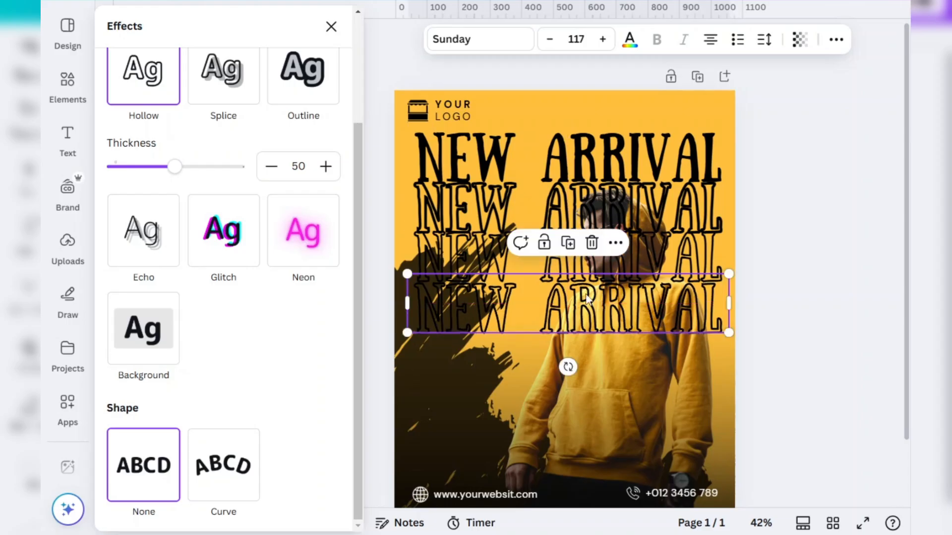
pyautogui.click(294, 165)
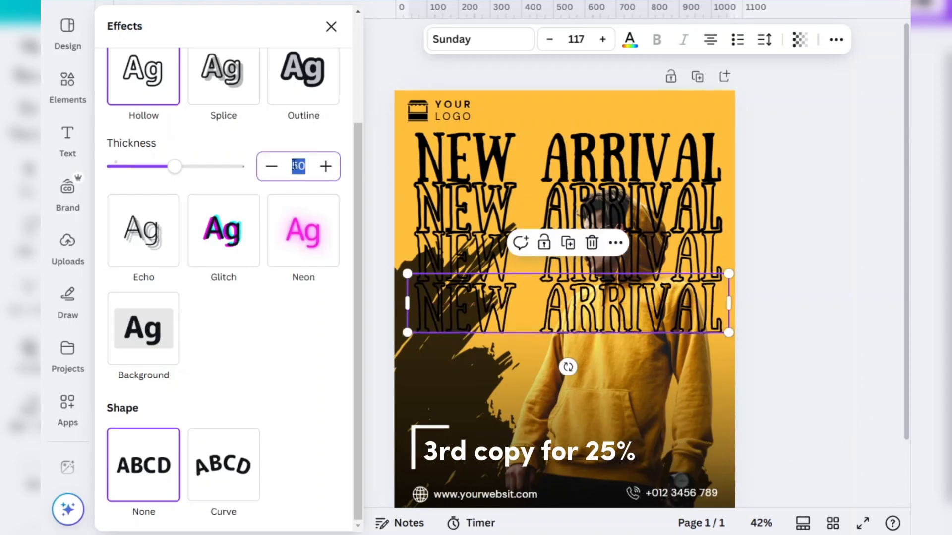
pyautogui.press('Return')
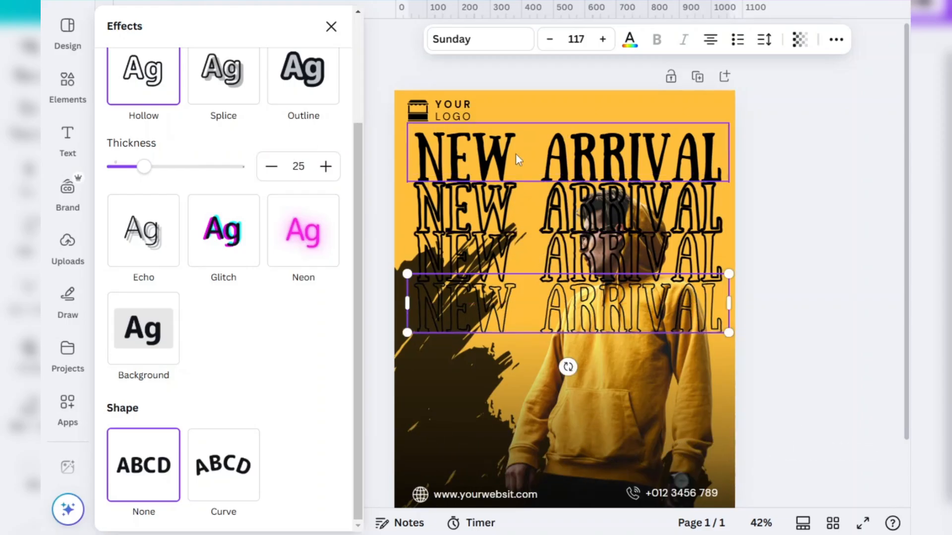
# - Select all four NEW ARRIVAL lines together and lower their transparency value to about 62
pyautogui.keyDown('shift'); pyautogui.click(516, 153); pyautogui.keyUp('shift')
pyautogui.keyDown('shift'); pyautogui.click(531, 199); pyautogui.keyUp('shift')
pyautogui.keyDown('shift'); pyautogui.click(548, 248); pyautogui.keyUp('shift')
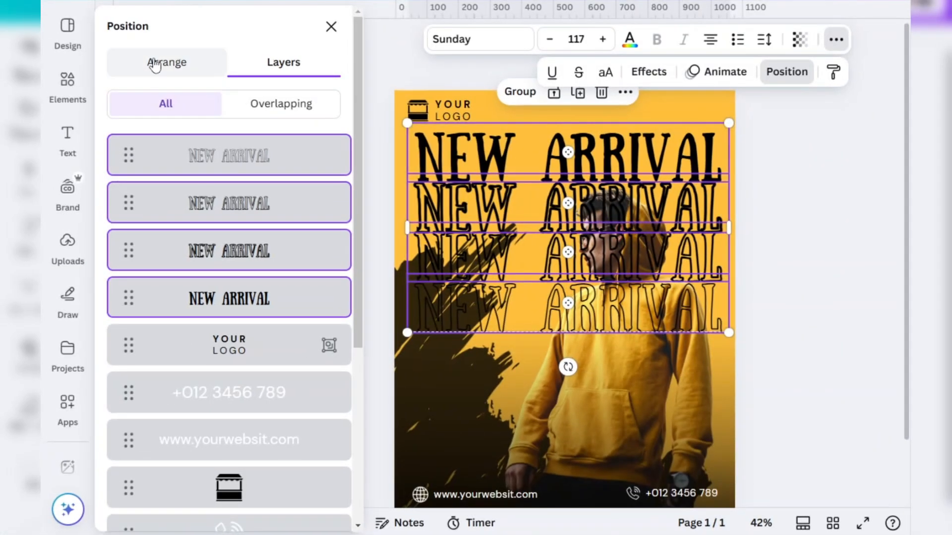
pyautogui.click(161, 62)
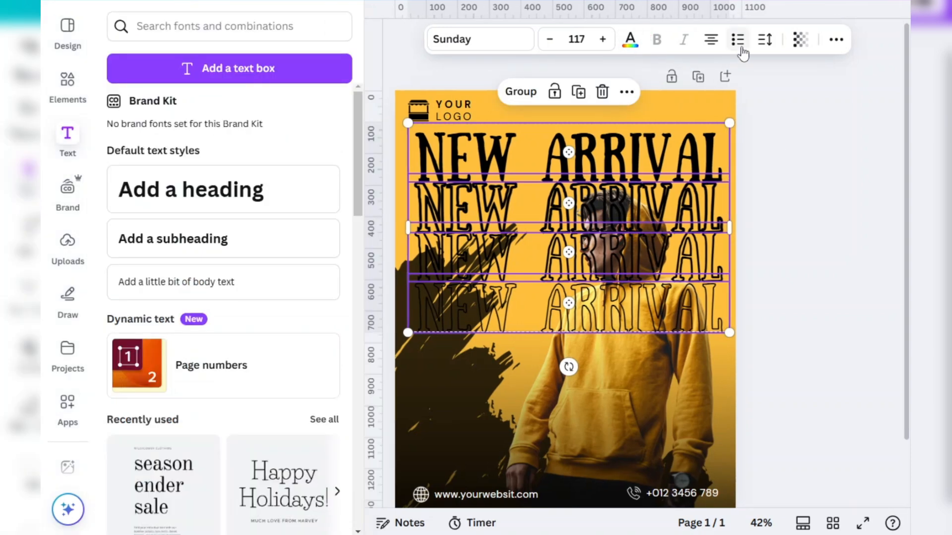
pyautogui.click(800, 39)
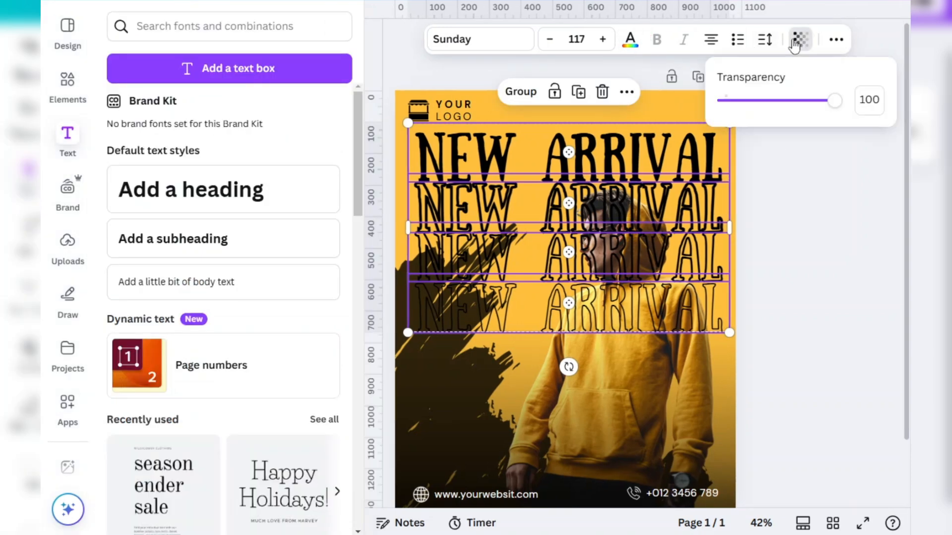
pyautogui.moveTo(838, 100); pyautogui.dragTo(794, 102)
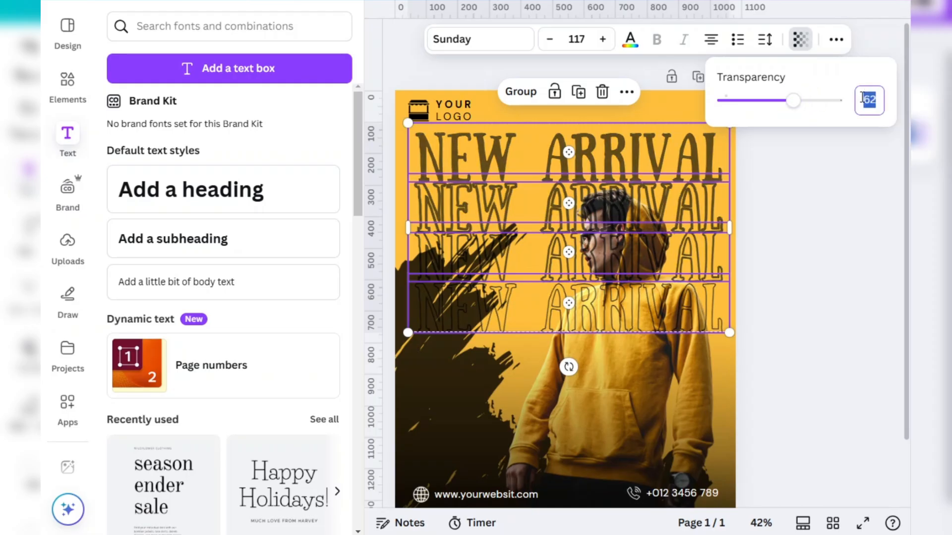
pyautogui.click(830, 247)
pyautogui.click(773, 332)
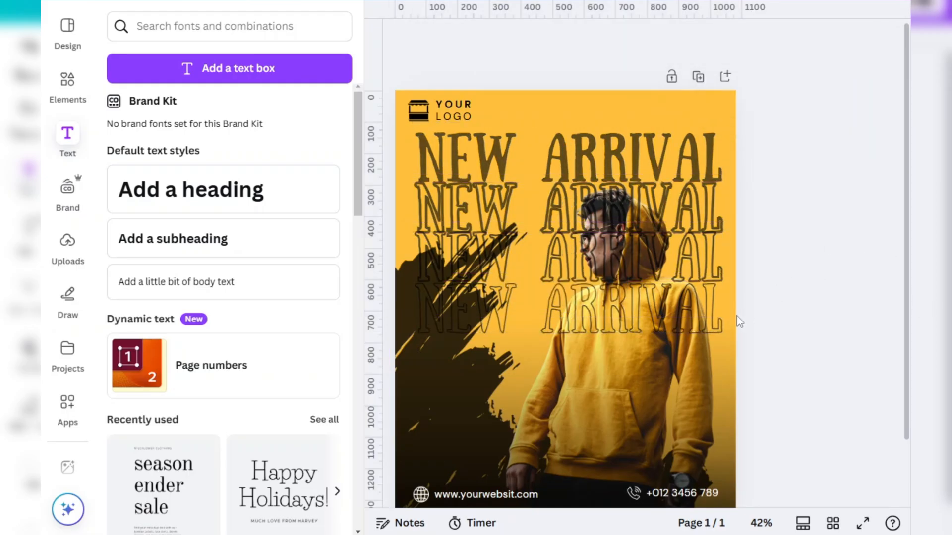
# - Select the four NEW ARRIVAL layers in the layer list and group them into one
pyautogui.click(685, 161)
pyautogui.click(841, 46)
pyautogui.click(780, 71)
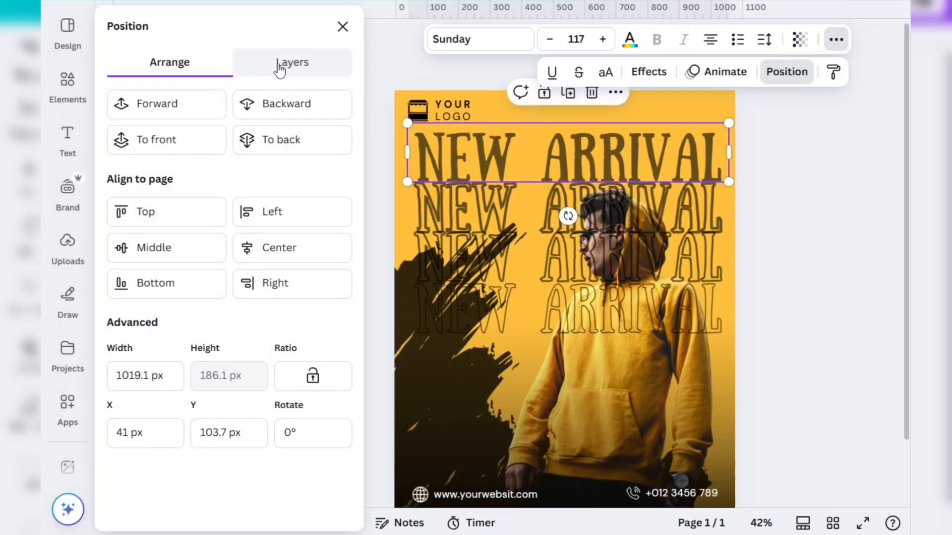
pyautogui.click(279, 63)
pyautogui.scroll(-2, 213, 387)
pyautogui.scroll(5, 233, 376)
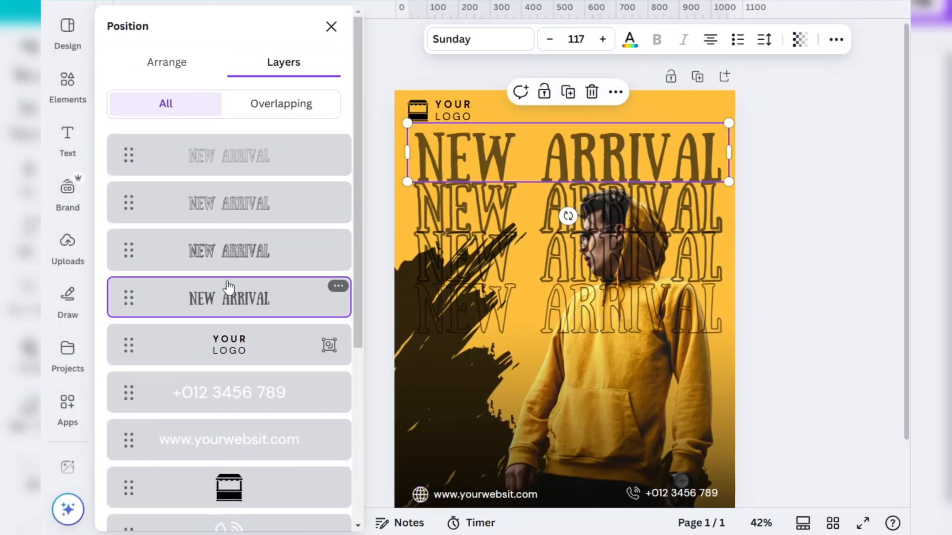
pyautogui.keyDown('shift'); pyautogui.click(268, 164); pyautogui.keyUp('shift')
pyautogui.hotkey('ctrl', 'g')
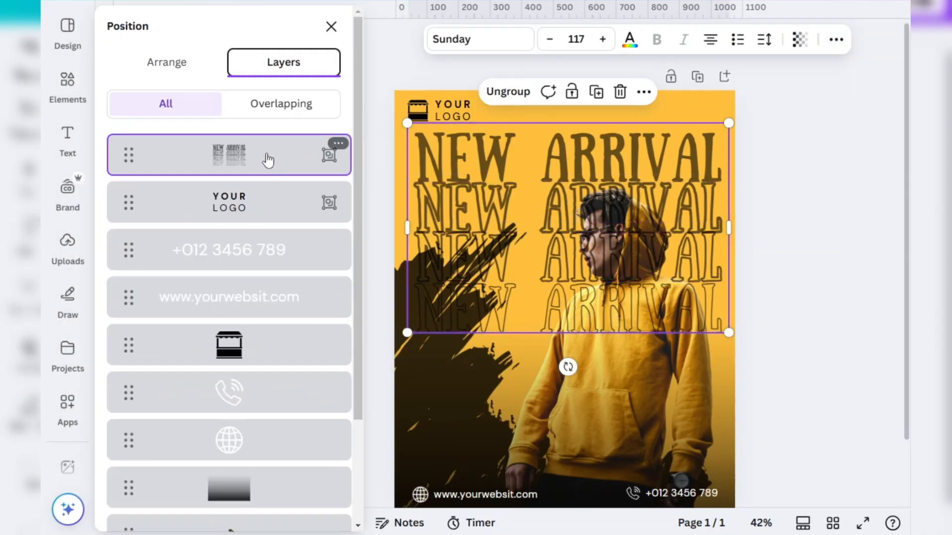
# - Reorder the layers so the NEW ARRIVAL group lies below the gradient and the model photo sits directly in front of the group
pyautogui.moveTo(268, 160); pyautogui.dragTo(267, 385)
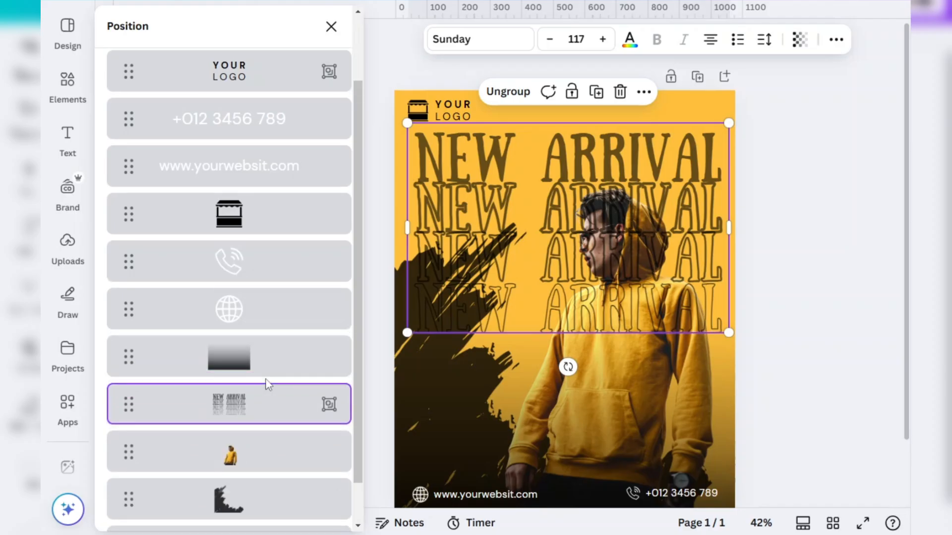
pyautogui.moveTo(240, 456); pyautogui.dragTo(240, 401)
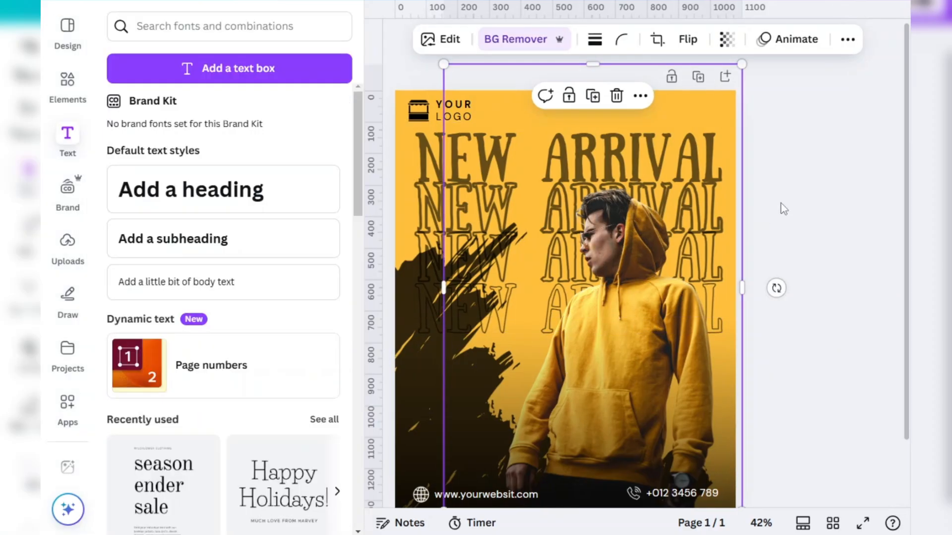
pyautogui.click(801, 203)
pyautogui.scroll(-2, 801, 204)
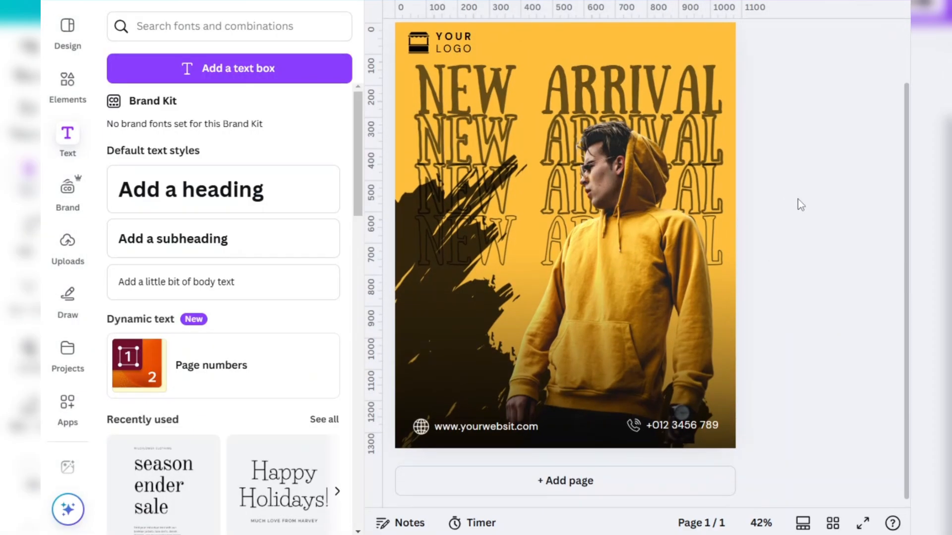
# - Crop the empty area off the left side and the top of the model photo
pyautogui.click(627, 245)
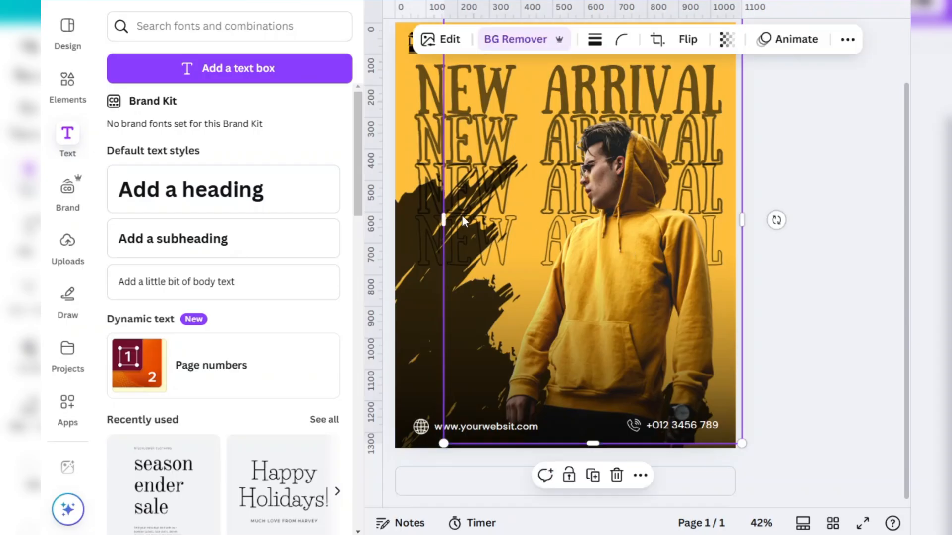
pyautogui.moveTo(450, 219); pyautogui.dragTo(496, 220)
pyautogui.scroll(2, 618, 248)
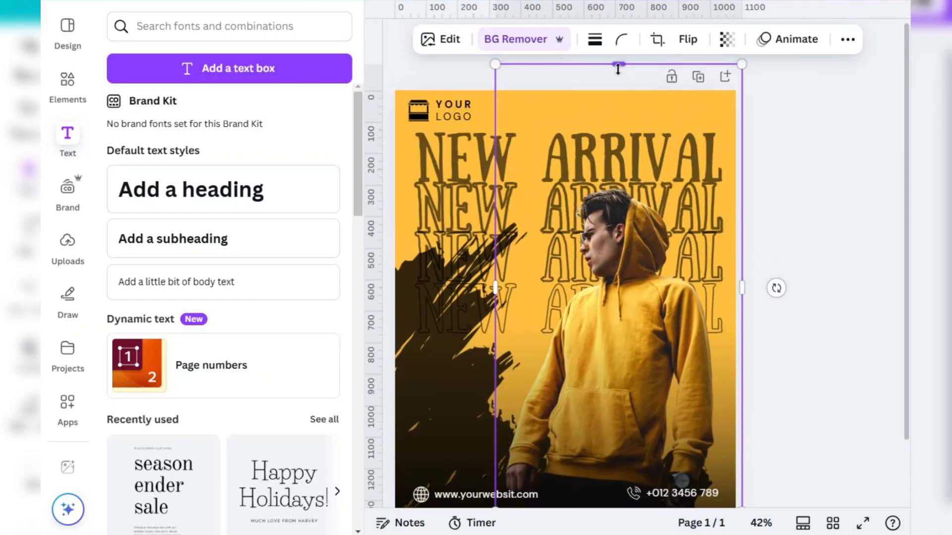
pyautogui.moveTo(618, 69); pyautogui.dragTo(618, 171)
# - Give the model photo a Drop shadow with a blur amount of 13, and raise the shadow's distance and intensity
pyautogui.click(447, 39)
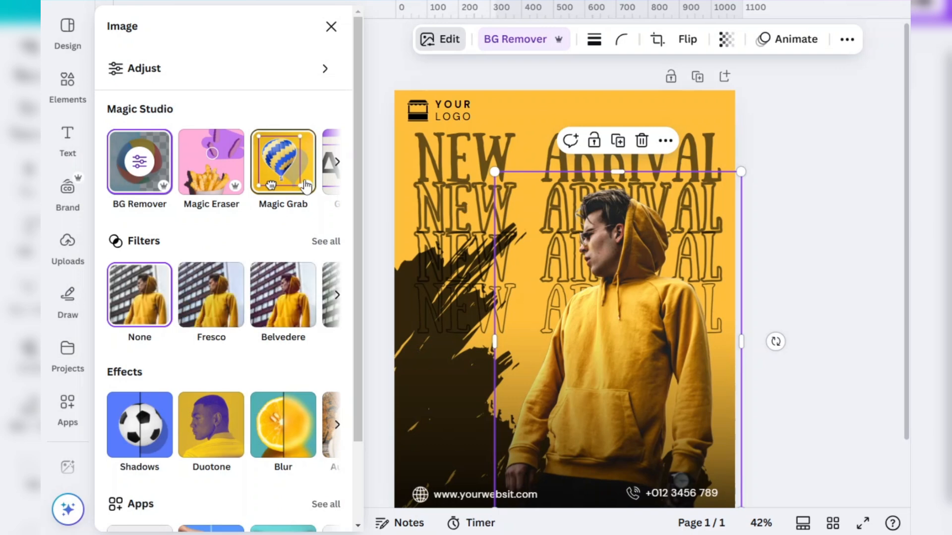
pyautogui.click(337, 158)
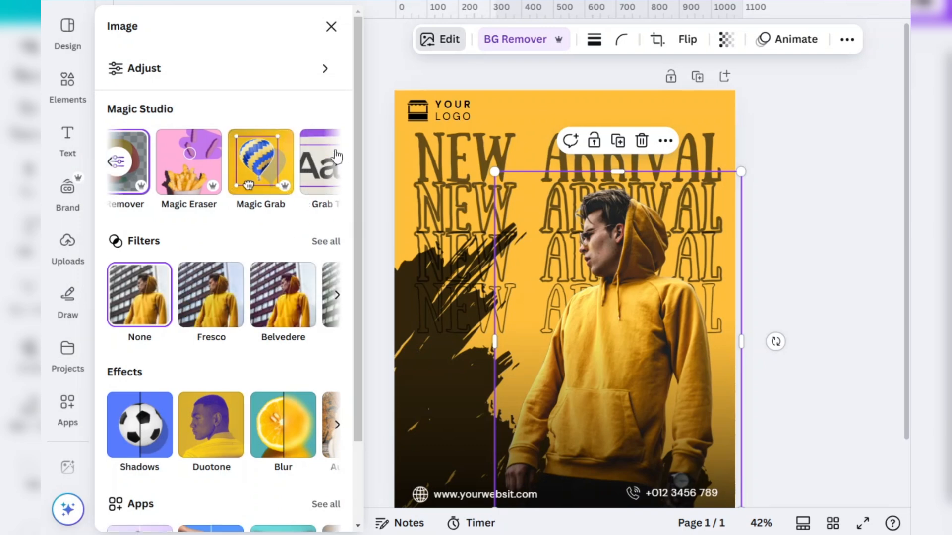
pyautogui.click(136, 442)
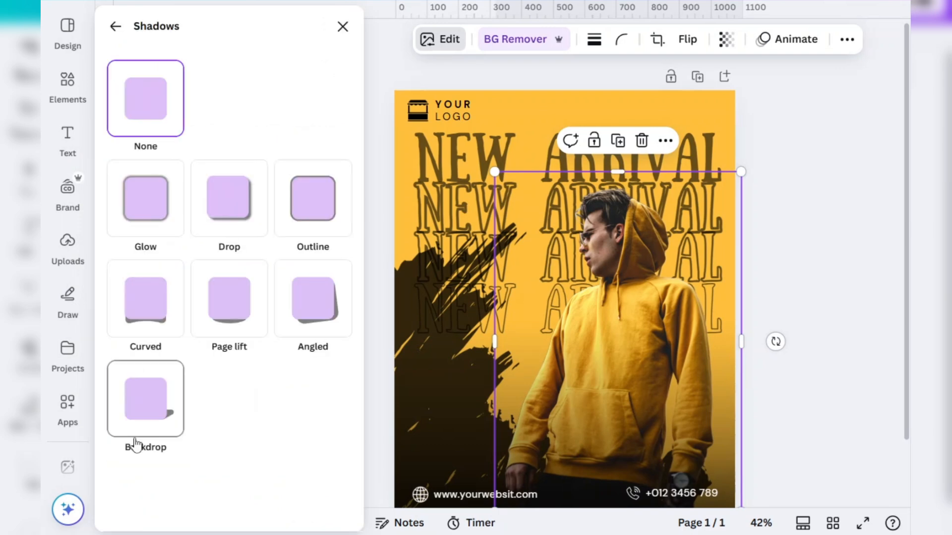
pyautogui.click(241, 214)
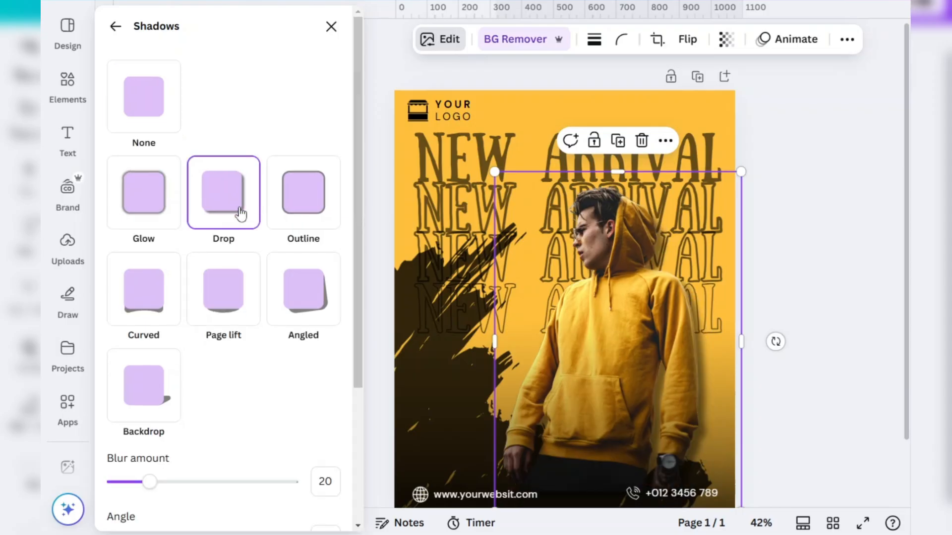
pyautogui.scroll(-4, 222, 413)
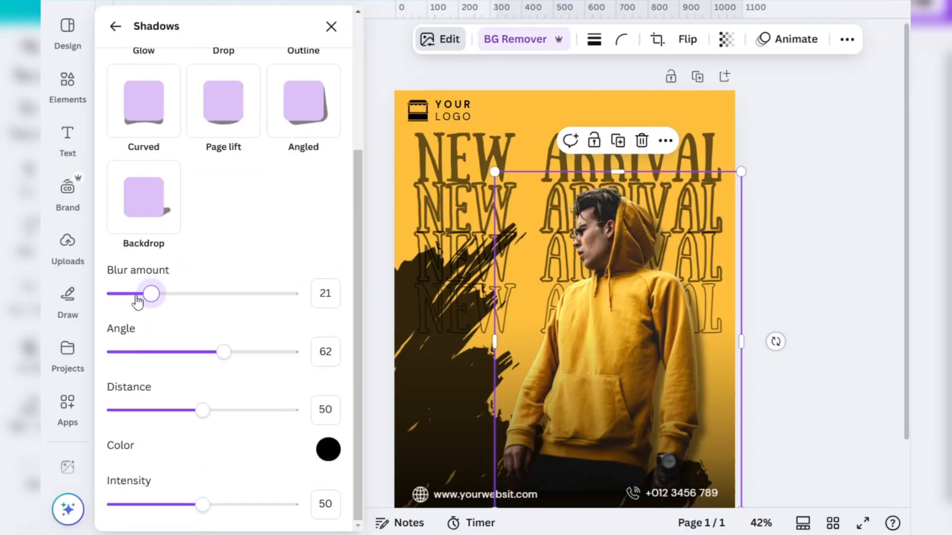
pyautogui.moveTo(137, 301); pyautogui.dragTo(139, 300)
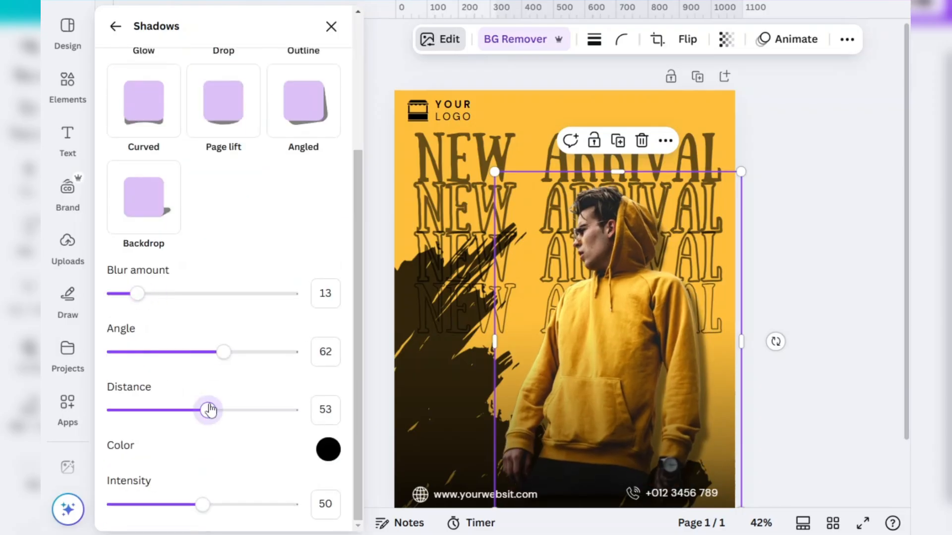
pyautogui.moveTo(209, 410); pyautogui.dragTo(222, 410)
pyautogui.moveTo(202, 505); pyautogui.dragTo(225, 505)
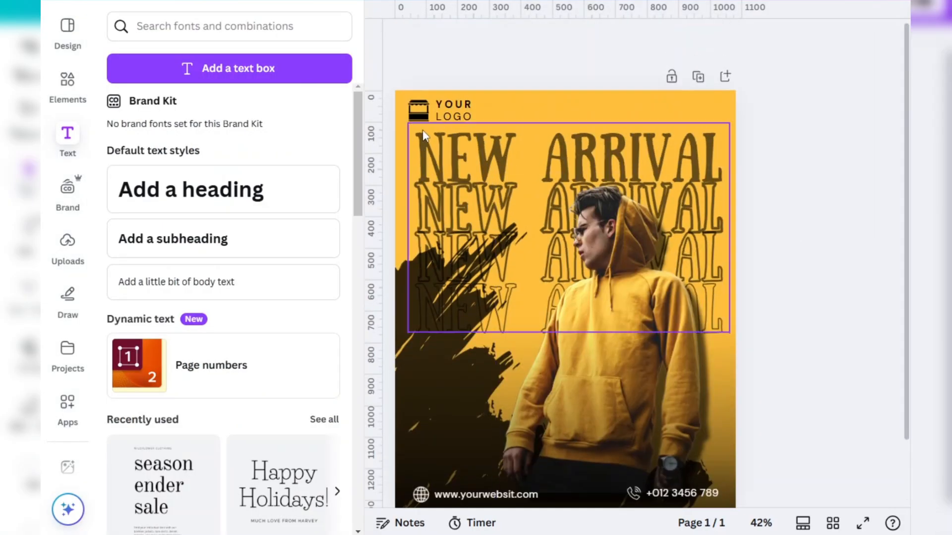
# - Add vertical guides near both side edges of the page and a horizontal guide through the logo, and fine-tune the left and horizontal ones
pyautogui.moveTo(374, 65); pyautogui.dragTo(394, 66)
pyautogui.moveTo(459, 6); pyautogui.dragTo(472, 100)
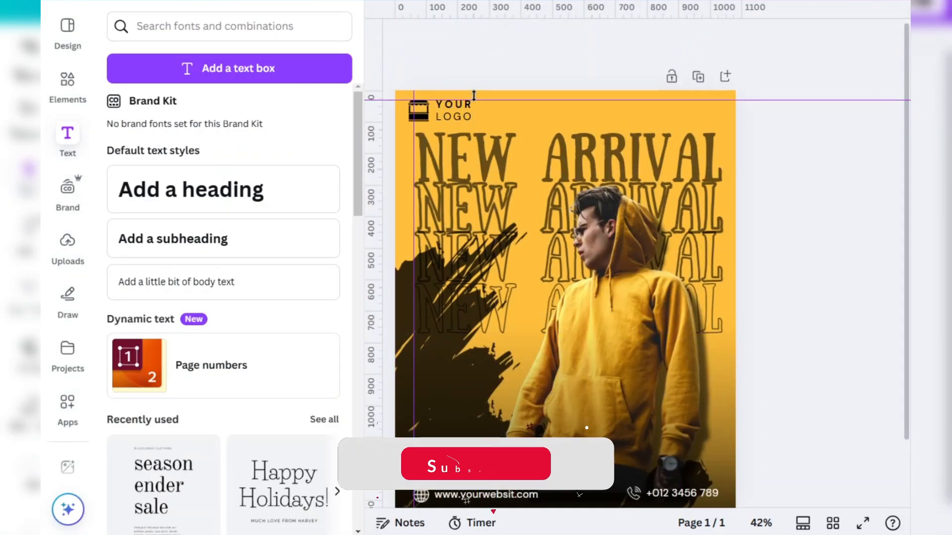
pyautogui.moveTo(370, 148); pyautogui.dragTo(718, 153)
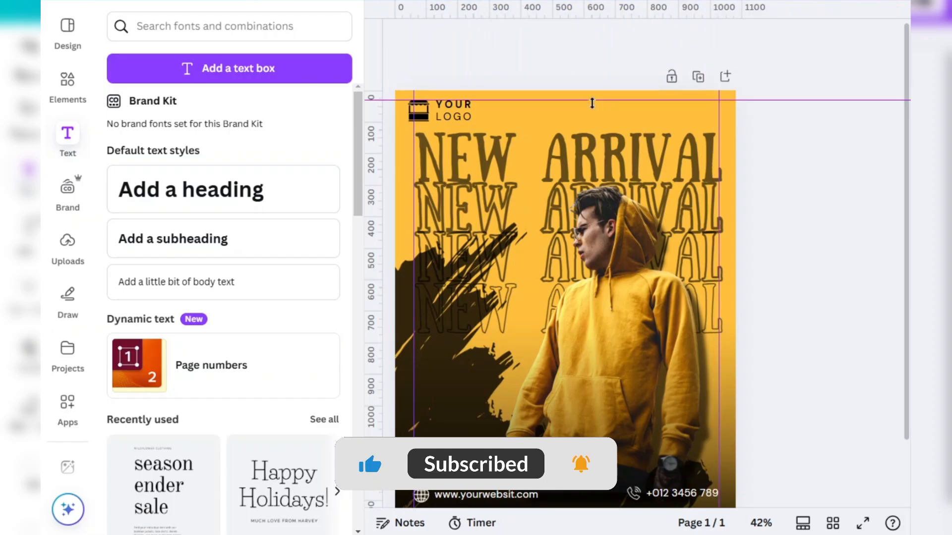
pyautogui.moveTo(592, 100); pyautogui.dragTo(592, 107)
pyautogui.moveTo(413, 199); pyautogui.dragTo(411, 229)
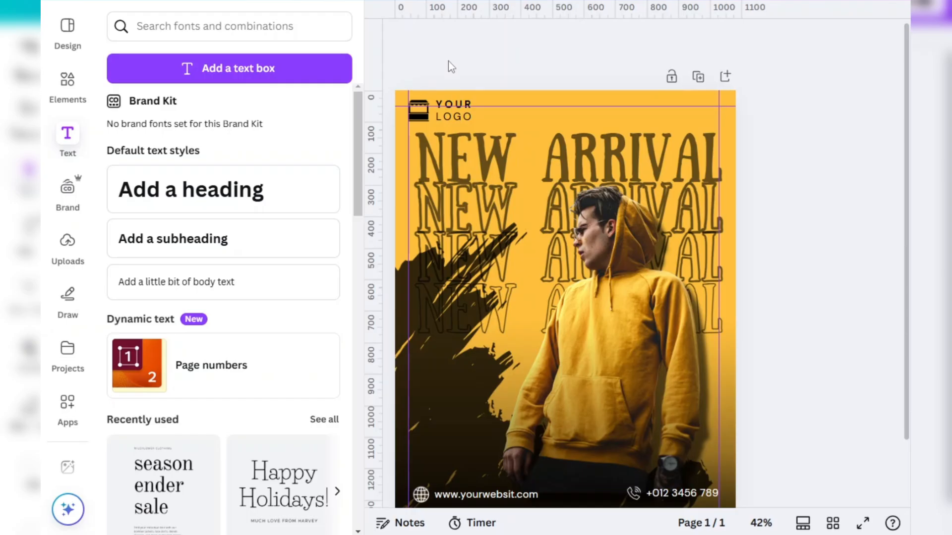
# - Check the Show rulers and guides option in the file settings
pyautogui.click(481, 180)
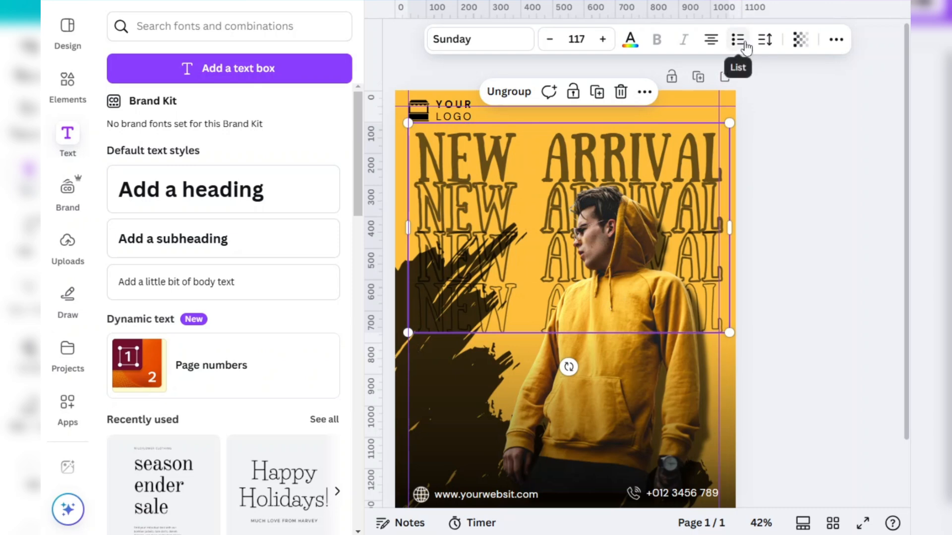
pyautogui.click(466, 82)
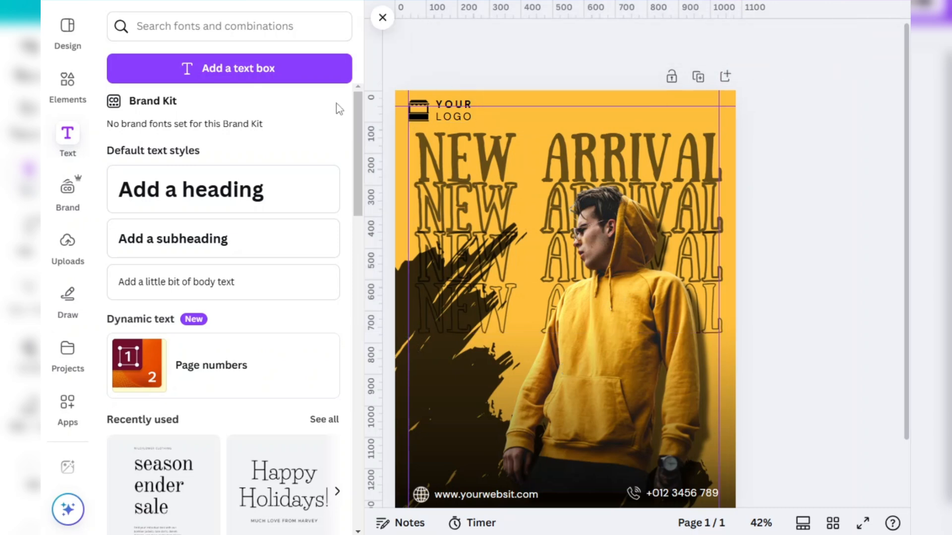
pyautogui.click(105, 1)
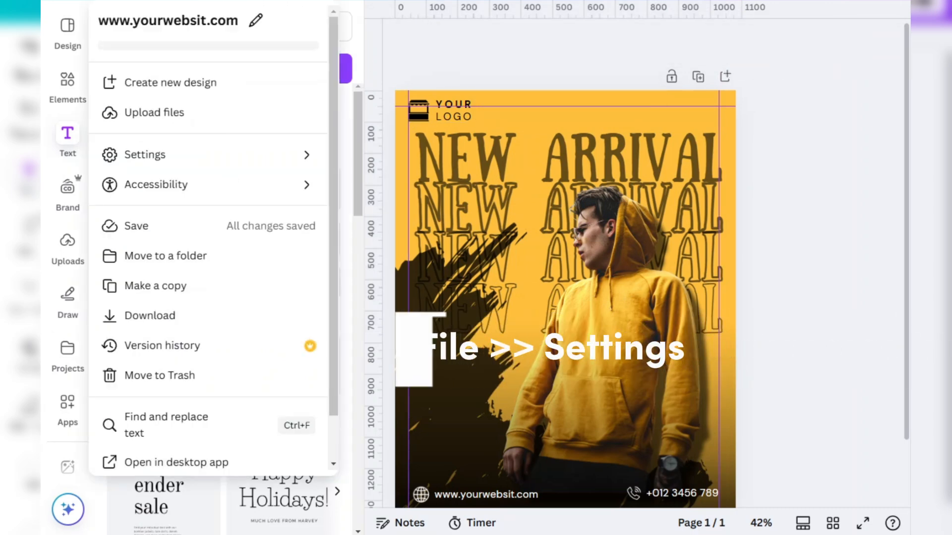
pyautogui.click(156, 174)
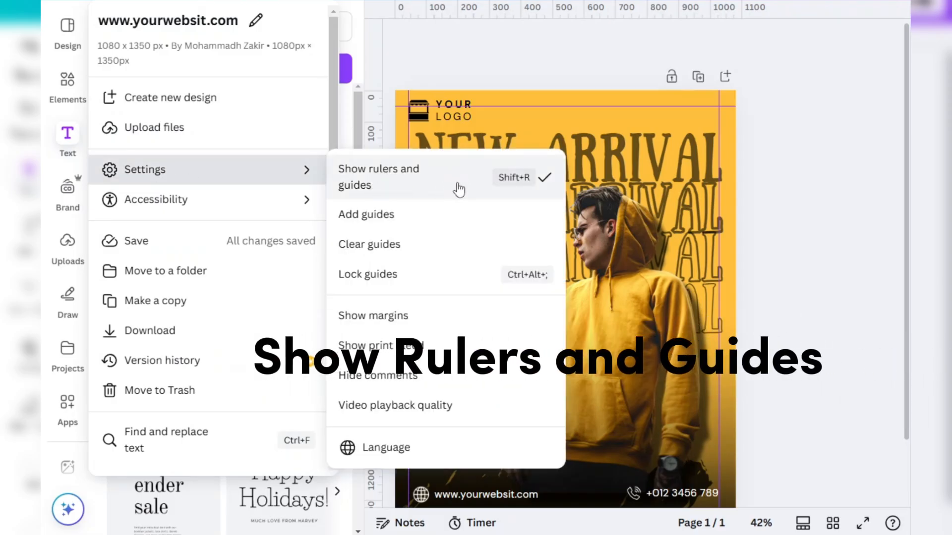
pyautogui.click(605, 61)
# - Left-align the text of the NEW ARRIVAL group
pyautogui.click(443, 174)
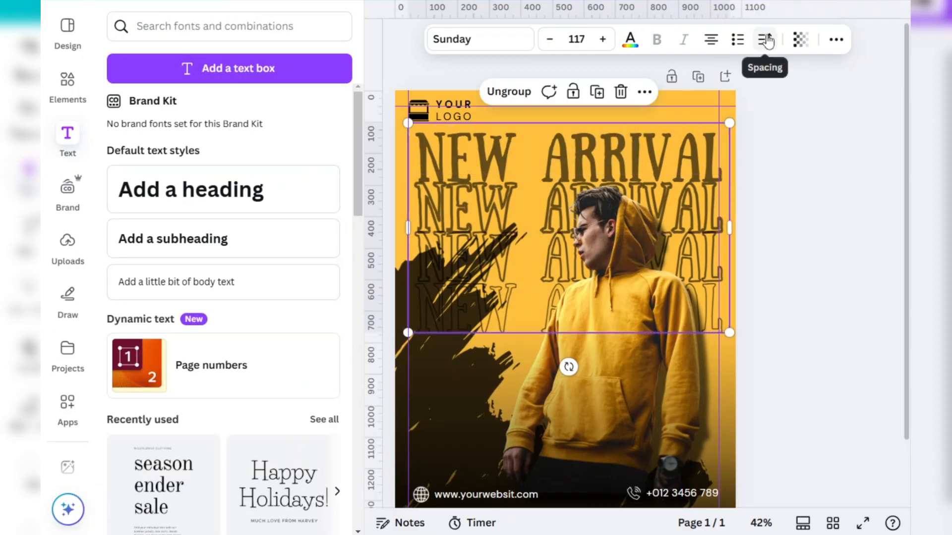
pyautogui.click(712, 40)
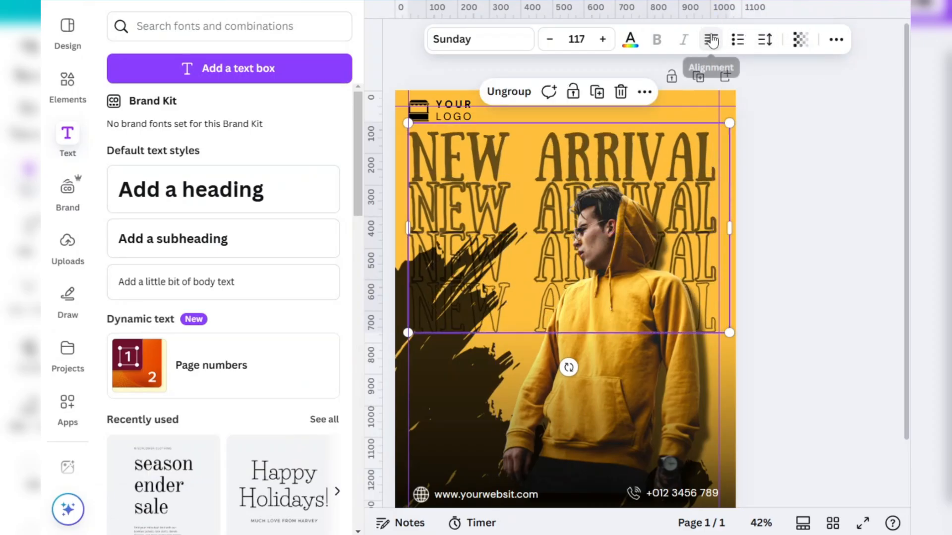
pyautogui.click(789, 133)
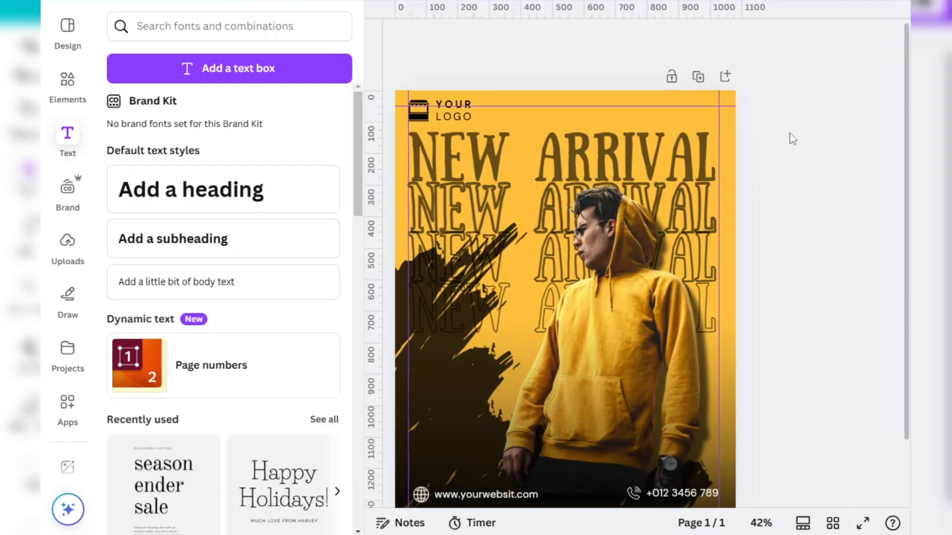
# - Scale the logo's shop icon down slightly and align it with the left guide
pyautogui.click(452, 115)
pyautogui.keyDown('shift'); pyautogui.click(419, 111); pyautogui.keyUp('shift')
pyautogui.click(556, 81)
pyautogui.click(465, 121)
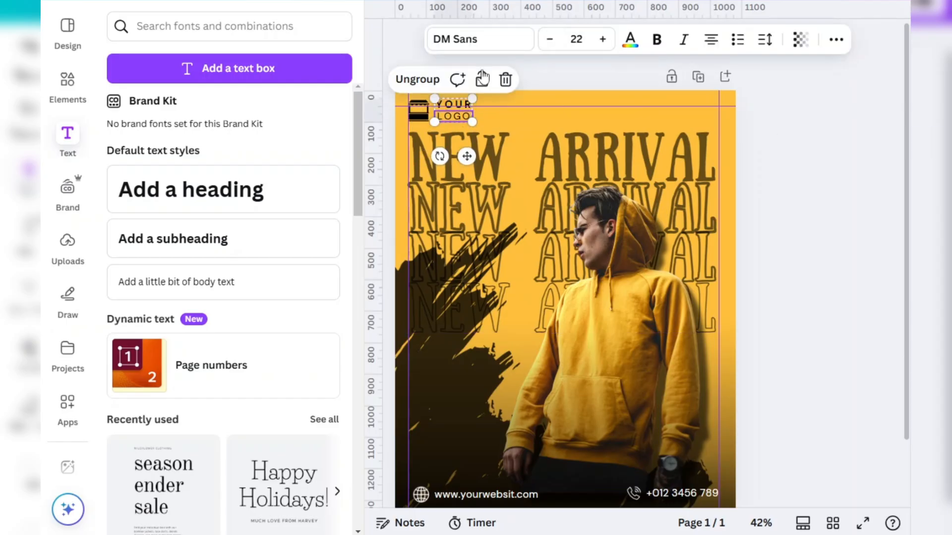
pyautogui.moveTo(466, 155); pyautogui.dragTo(466, 160)
pyautogui.click(421, 114)
pyautogui.moveTo(429, 120); pyautogui.dragTo(425, 117)
pyautogui.moveTo(431, 154); pyautogui.dragTo(429, 158)
# - Place the YOUR LOGO text closer beside the shop icon and make it slightly smaller to match the icon
pyautogui.click(448, 110)
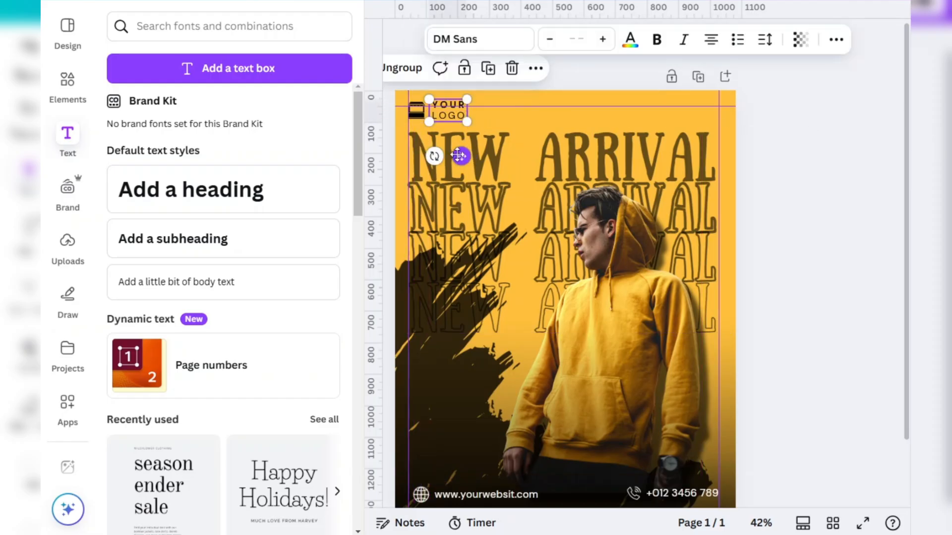
pyautogui.click(623, 80)
pyautogui.click(449, 106)
pyautogui.click(622, 81)
pyautogui.click(449, 115)
pyautogui.moveTo(449, 115)
pyautogui.mouseDown()
pyautogui.moveTo(441, 118)
pyautogui.moveTo(450, 118)
pyautogui.mouseUp()
pyautogui.click(787, 145)
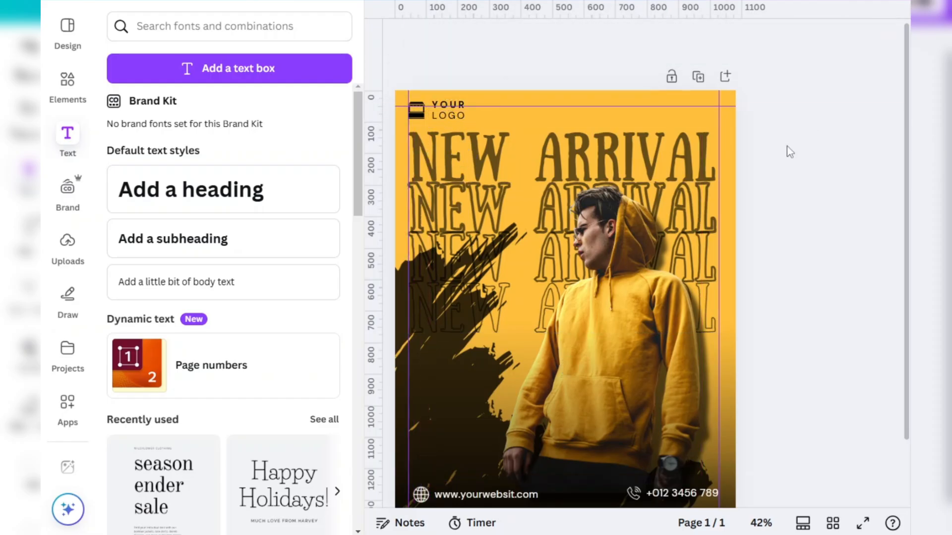
# - Search the graphics elements for ARROW and add a curved hand-drawn arrow to the page
pyautogui.click(70, 83)
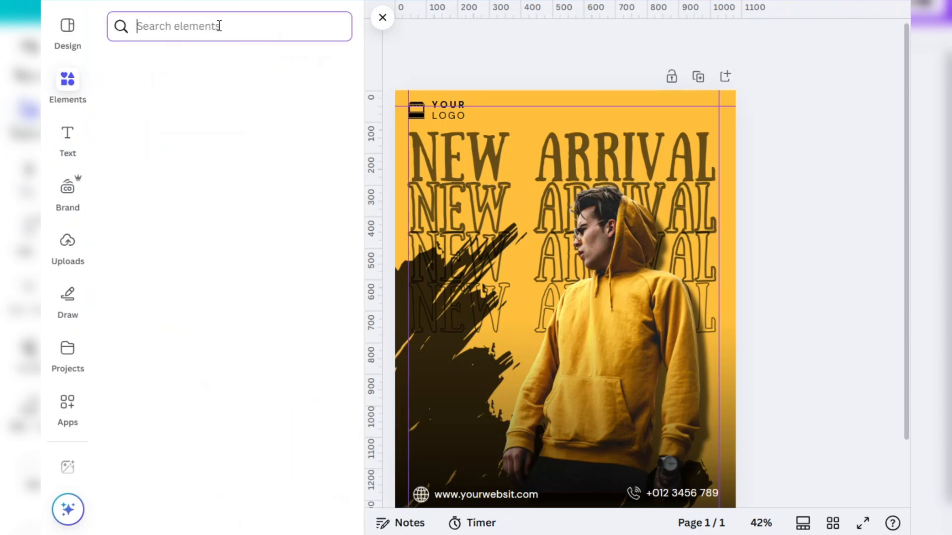
pyautogui.write('ARROW')
pyautogui.press('Return')
pyautogui.click(210, 62)
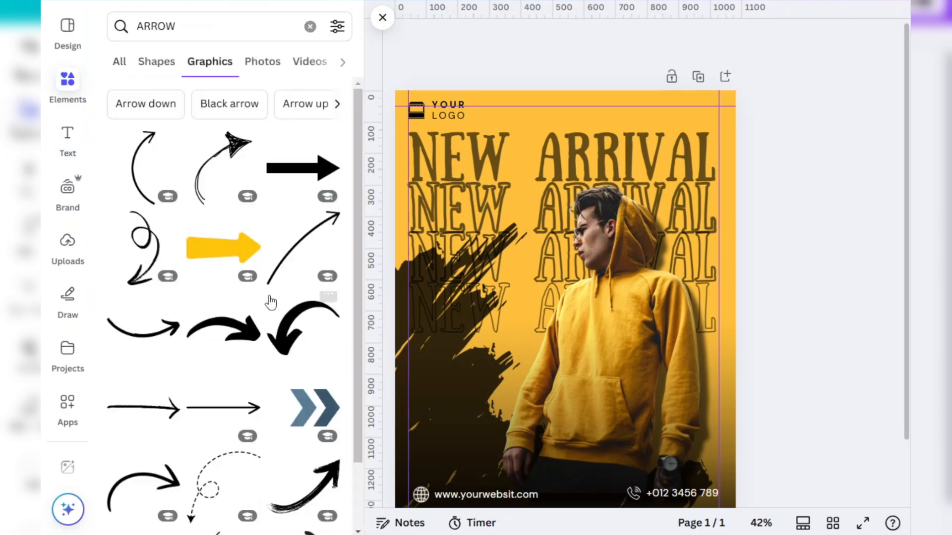
pyautogui.scroll(-12, 294, 252)
pyautogui.scroll(-15, 199, 251)
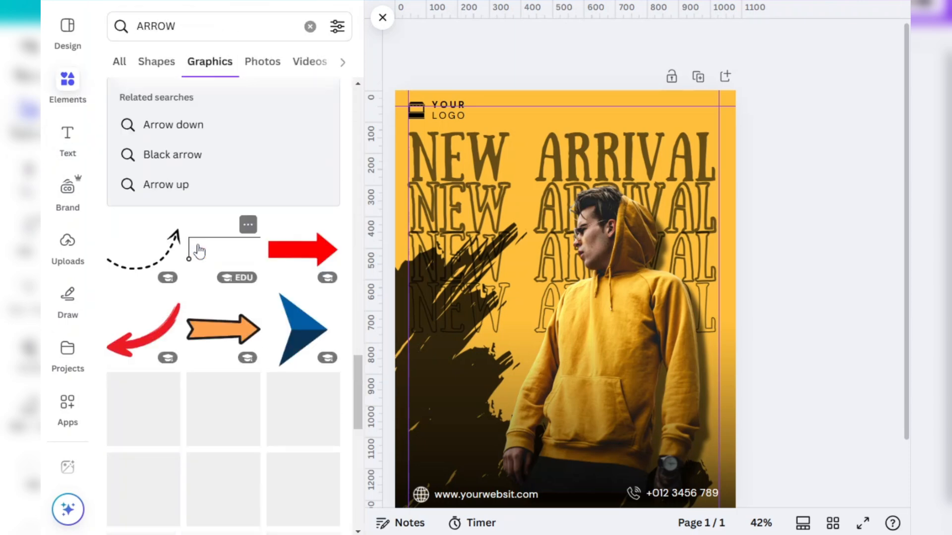
pyautogui.click(294, 322)
# - Flip the arrow so it curves down toward the website address, and place it at a smaller size just above the address
pyautogui.moveTo(565, 410); pyautogui.dragTo(449, 321)
pyautogui.click(621, 42)
pyautogui.click(612, 79)
pyautogui.click(611, 79)
pyautogui.click(621, 107)
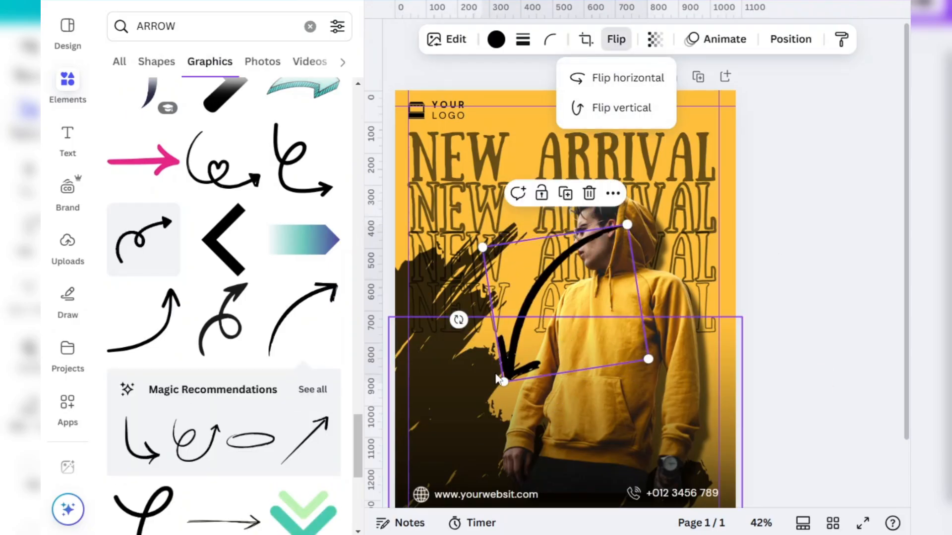
pyautogui.moveTo(565, 308); pyautogui.dragTo(498, 444)
# - Change the arrow's colour to white
pyautogui.scroll(-2, 497, 444)
pyautogui.click(495, 39)
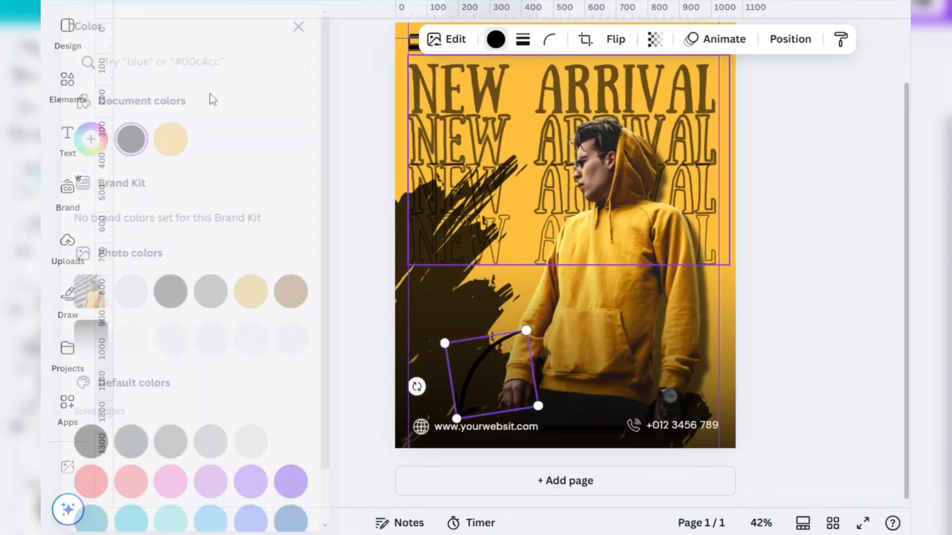
pyautogui.click(322, 441)
pyautogui.click(329, 26)
# - Add a text box reading VISIT US
pyautogui.click(68, 141)
pyautogui.click(229, 68)
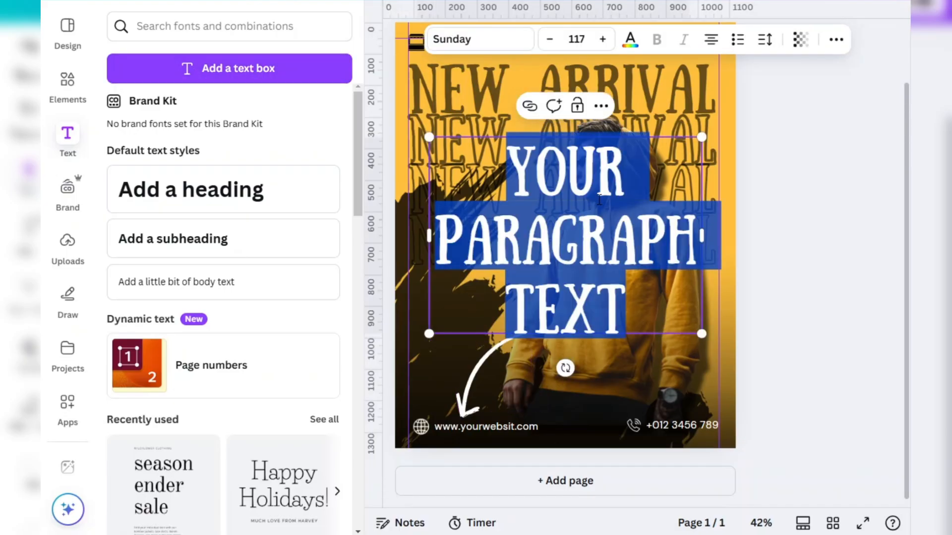
pyautogui.write('VISIT US')
# - Change the VISIT US text to the Faithful handwriting font and scale the text box down
pyautogui.click(474, 39)
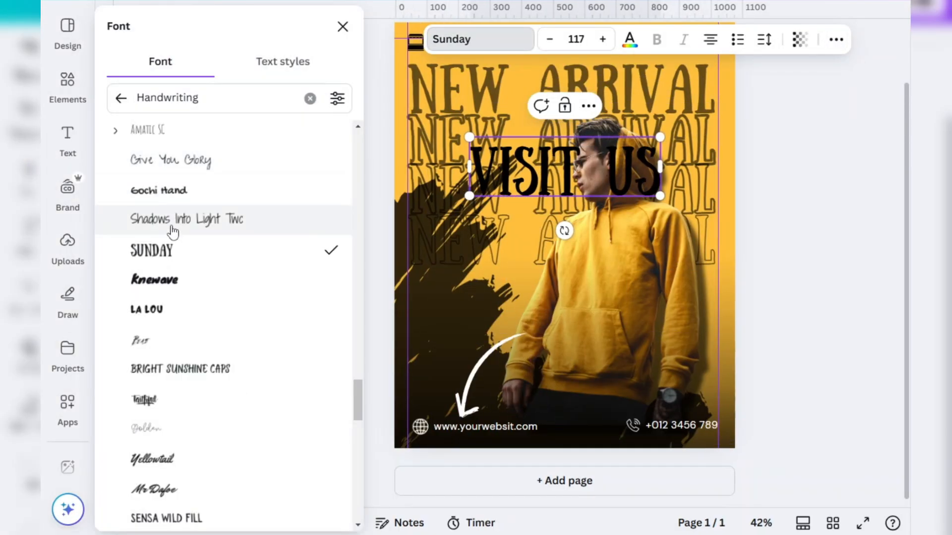
pyautogui.scroll(-5, 170, 227)
pyautogui.click(164, 152)
pyautogui.moveTo(508, 194); pyautogui.dragTo(523, 188)
pyautogui.click(793, 198)
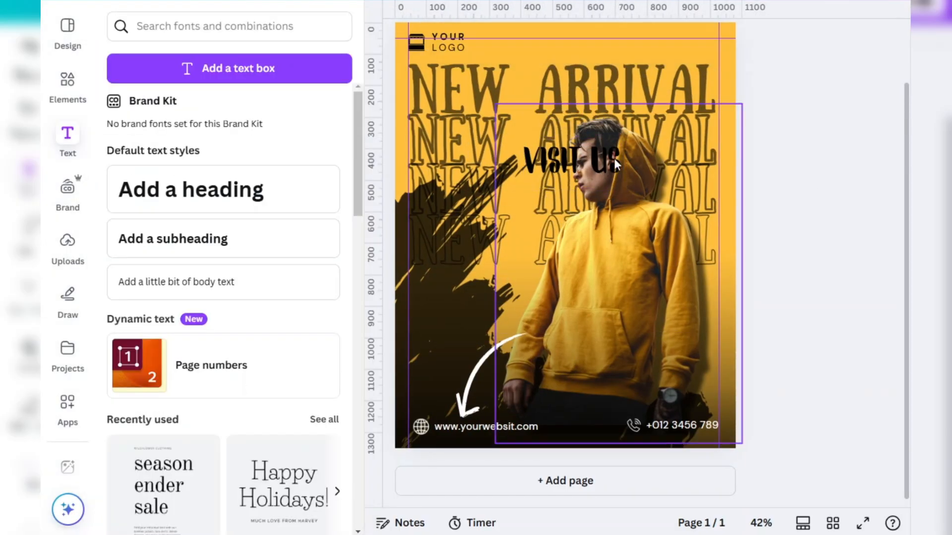
# - Move the VISIT US text beside the upper end of the arrow and set its font size to 32
pyautogui.moveTo(568, 164); pyautogui.dragTo(471, 342)
pyautogui.click(576, 39)
pyautogui.click(555, 375)
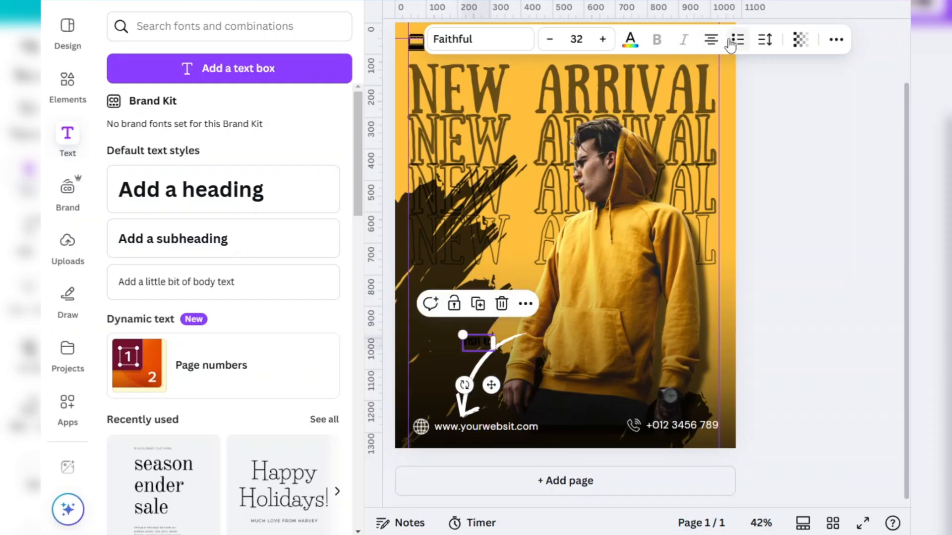
# - Colour the VISIT US text white and give it the Curve shape effect with a curve of 100
pyautogui.click(629, 39)
pyautogui.click(243, 139)
pyautogui.click(837, 39)
pyautogui.click(648, 71)
pyautogui.click(223, 466)
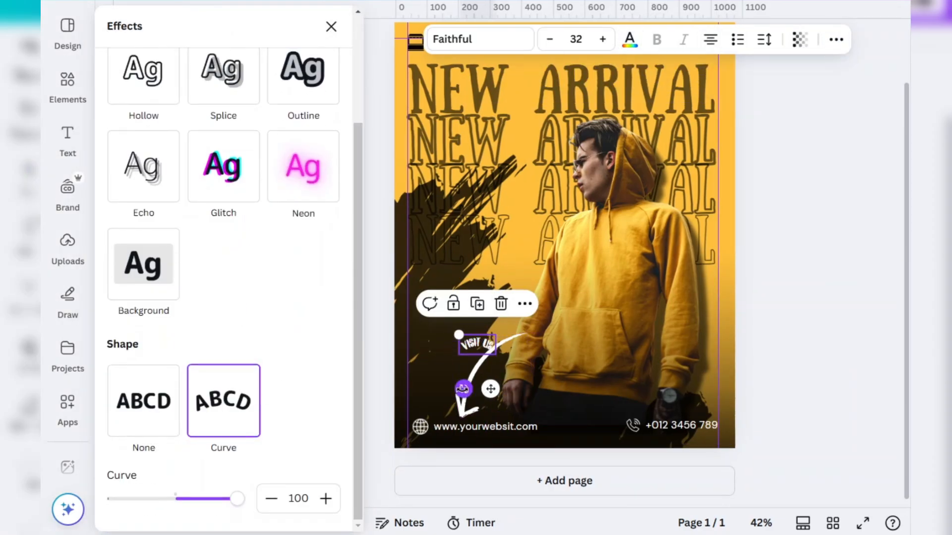
# - Reduce the VISIT US curve to 78 and fit the text along the arrow's outer edge with wider letter spacing
pyautogui.moveTo(237, 499); pyautogui.dragTo(223, 498)
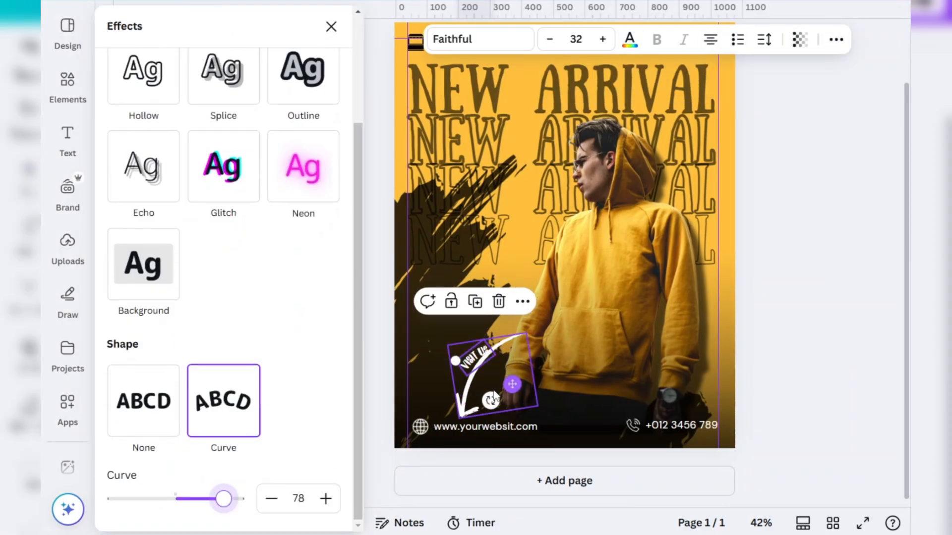
pyautogui.click(764, 39)
pyautogui.moveTo(712, 104); pyautogui.dragTo(738, 103)
pyautogui.moveTo(519, 377); pyautogui.dragTo(520, 374)
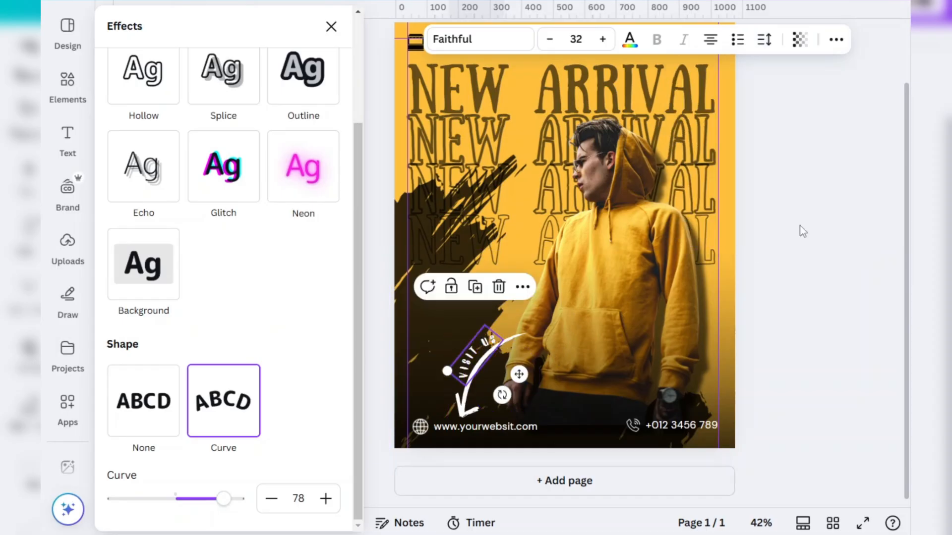
# - Flatten the VISIT US curve to about 57 to match the bend of the arrow
pyautogui.click(331, 27)
pyautogui.click(830, 41)
pyautogui.click(648, 70)
pyautogui.moveTo(233, 520); pyautogui.dragTo(220, 521)
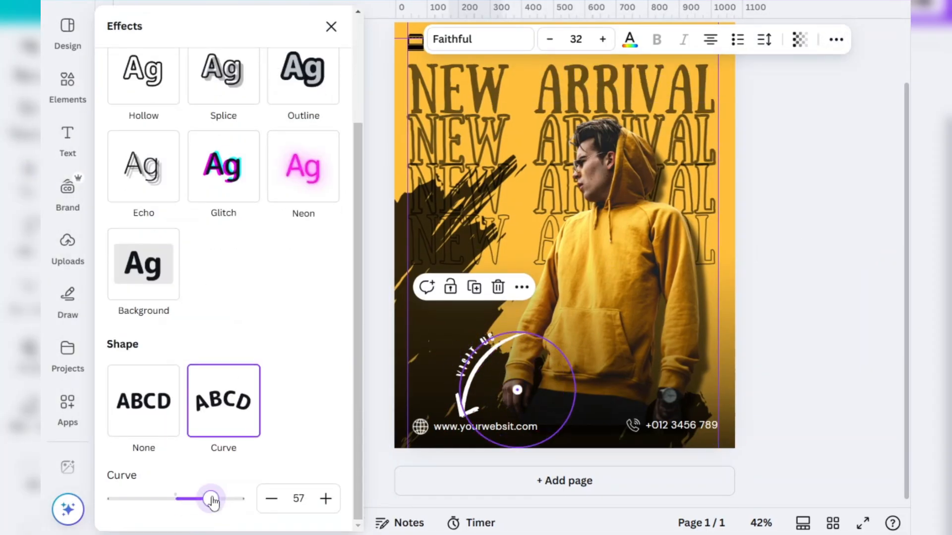
pyautogui.click(797, 230)
# - Try white and the dark brown photo colour on the grouped NEW ARRIVAL headings, and return them to black
pyautogui.click(546, 233)
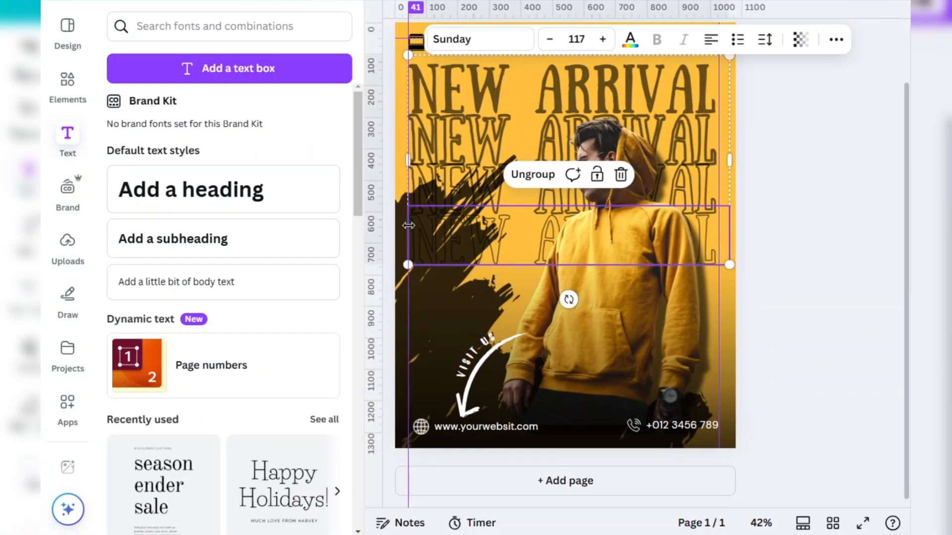
pyautogui.click(630, 40)
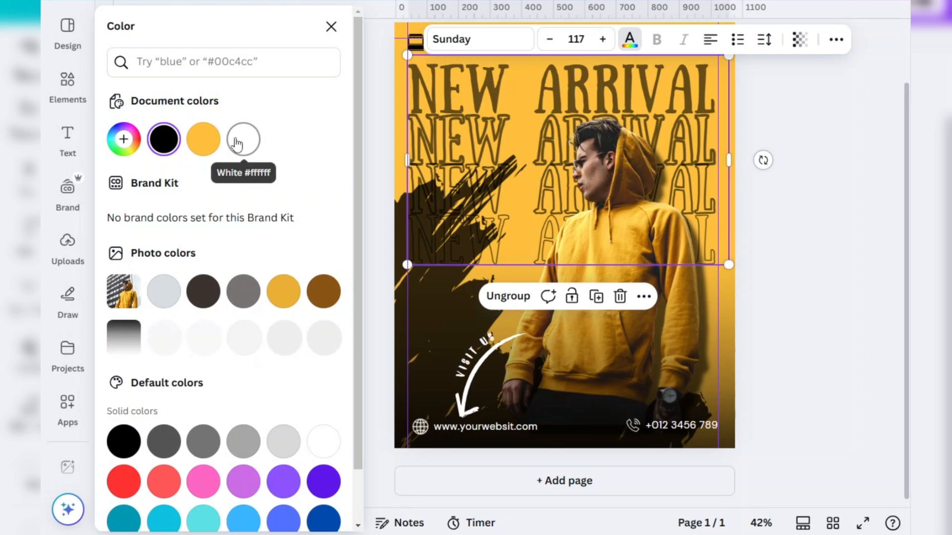
pyautogui.click(238, 143)
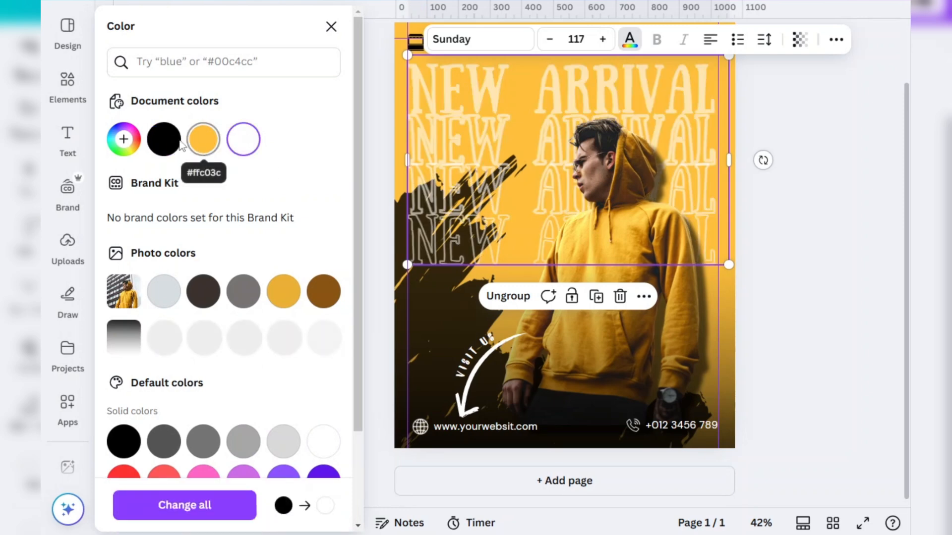
pyautogui.click(163, 139)
pyautogui.click(202, 303)
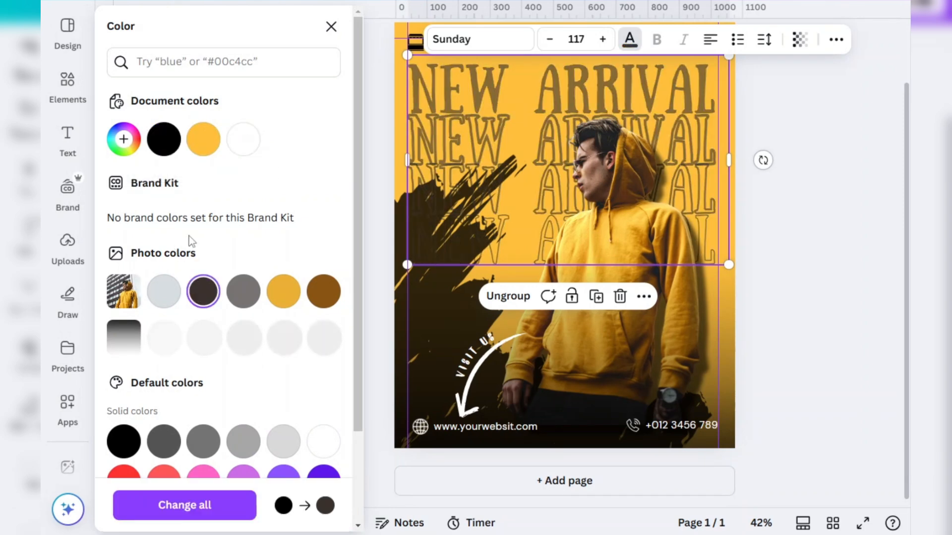
pyautogui.click(166, 147)
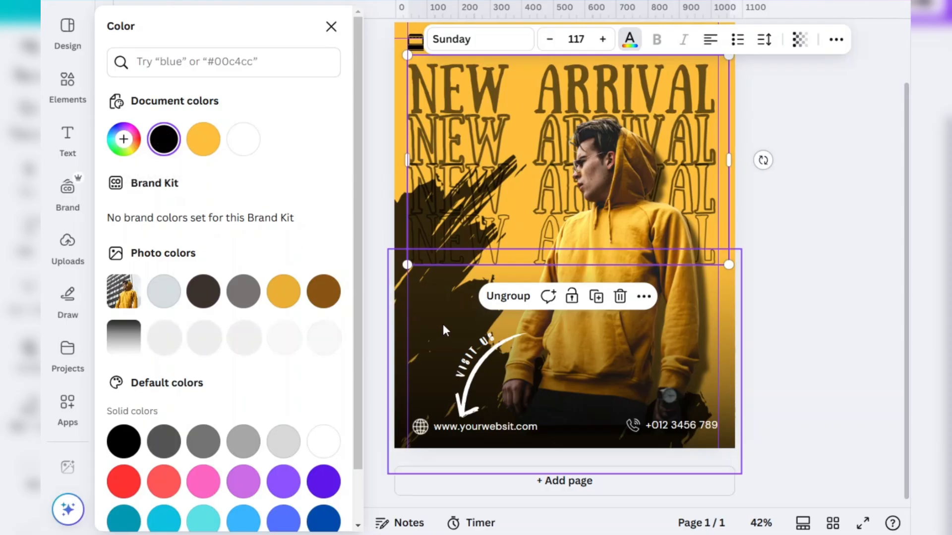
# - Move the cut-out hoodie model down and slightly right so the top of the head overlaps the second NEW ARRIVAL row
pyautogui.moveTo(397, 222)
pyautogui.mouseDown()
pyautogui.moveTo(570, 330)
pyautogui.moveTo(859, 301)
pyautogui.moveTo(620, 300)
pyautogui.moveTo(399, 262)
pyautogui.moveTo(415, 233)
pyautogui.moveTo(443, 226)
pyautogui.moveTo(403, 227)
pyautogui.mouseUp()
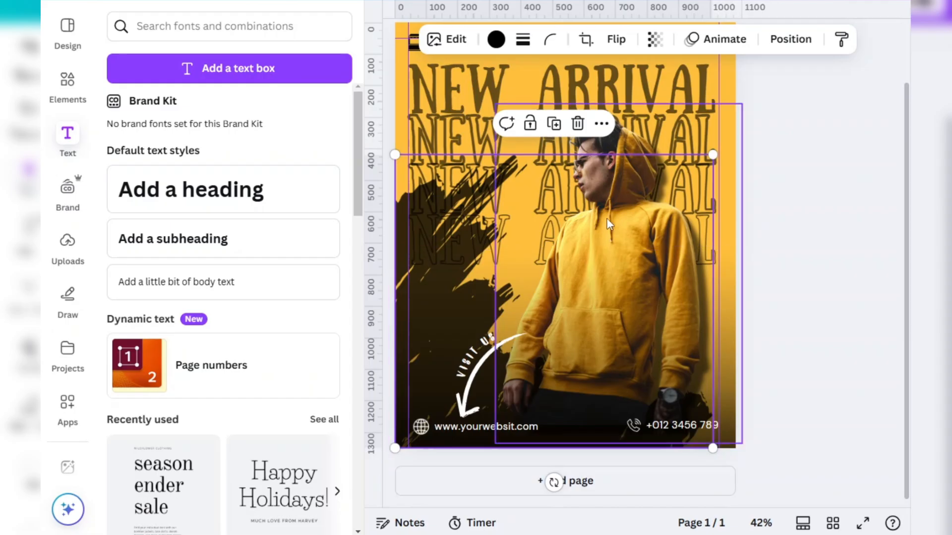
pyautogui.click(817, 214)
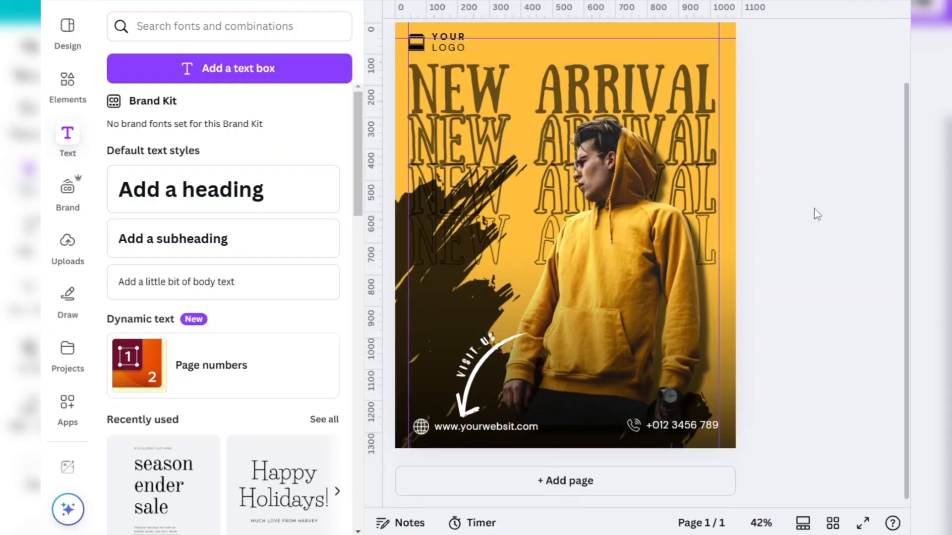
pyautogui.click(596, 151)
pyautogui.moveTo(602, 150); pyautogui.dragTo(607, 183)
pyautogui.click(810, 207)
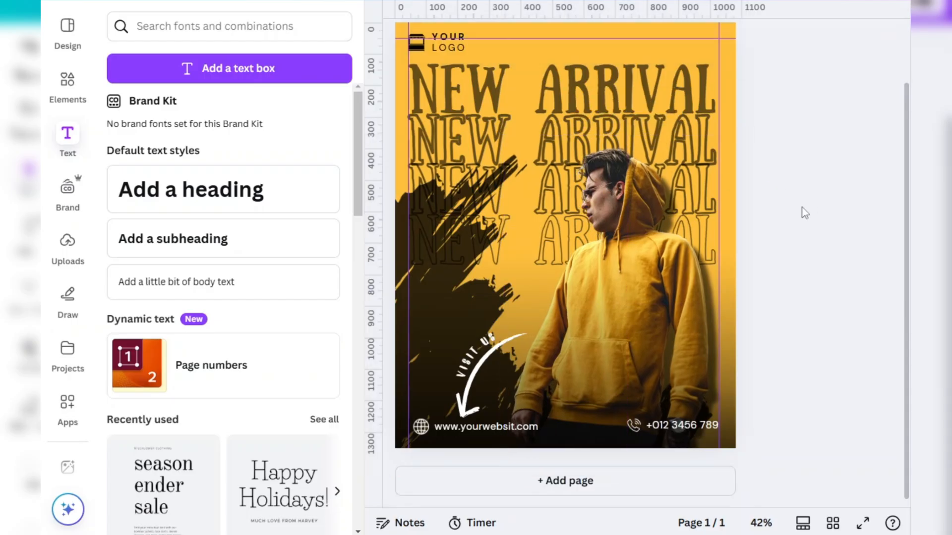